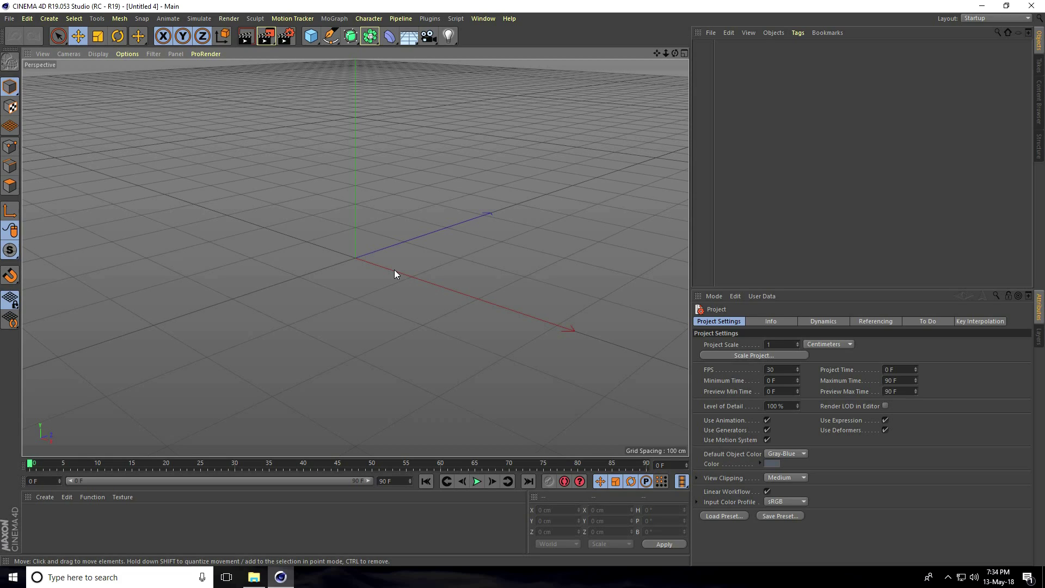
Create a Helix spline and set its plane to XZ.
click(323, 41)
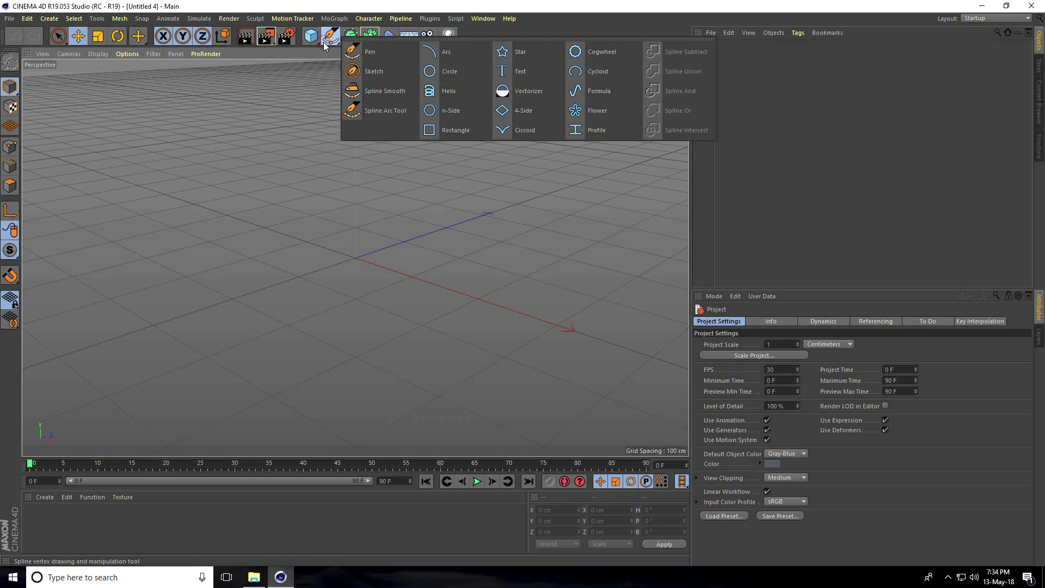
click(468, 97)
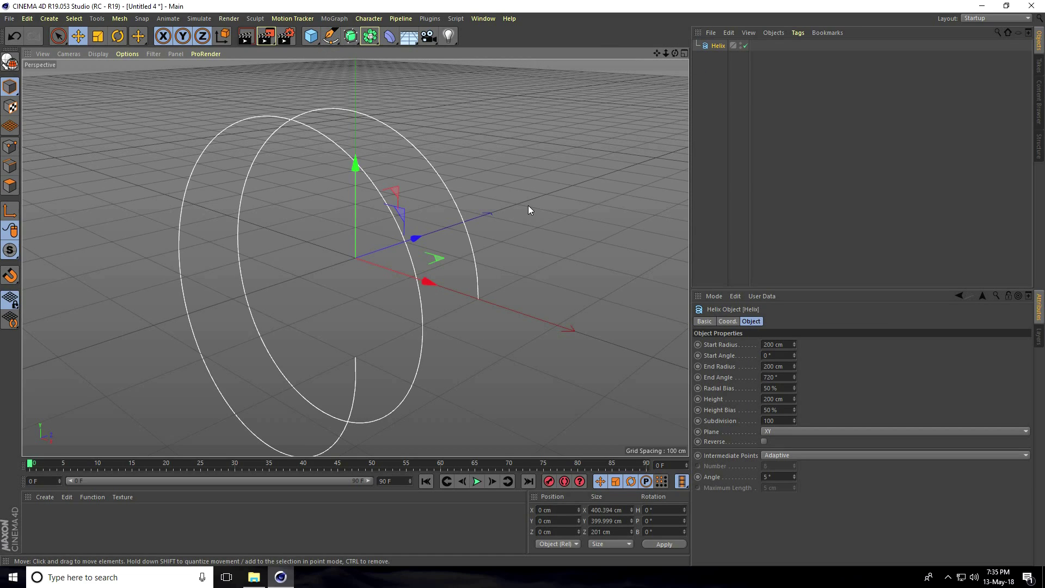
click(773, 430)
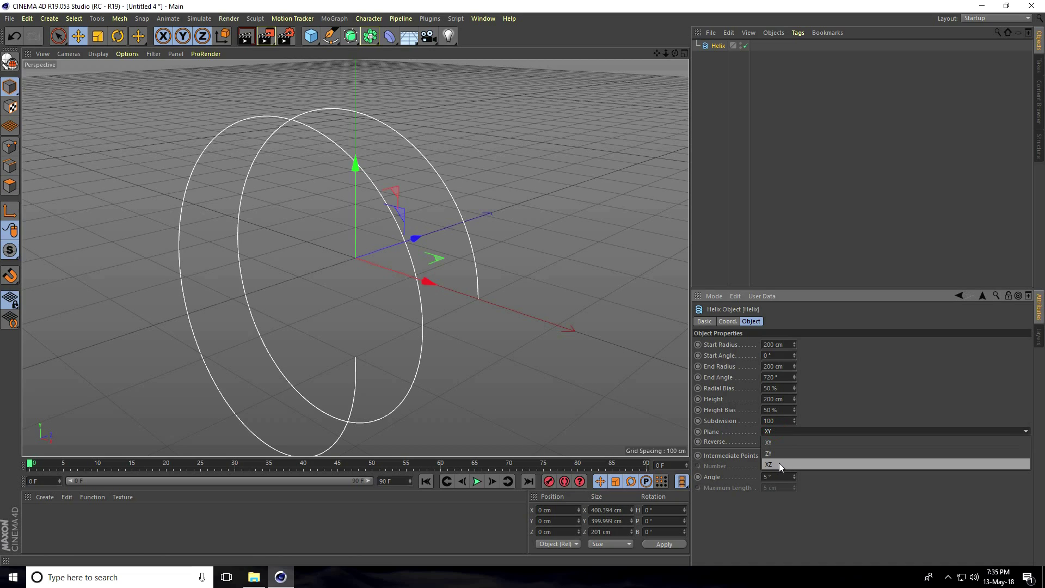
click(779, 464)
scroll(400, 250, up, 1)
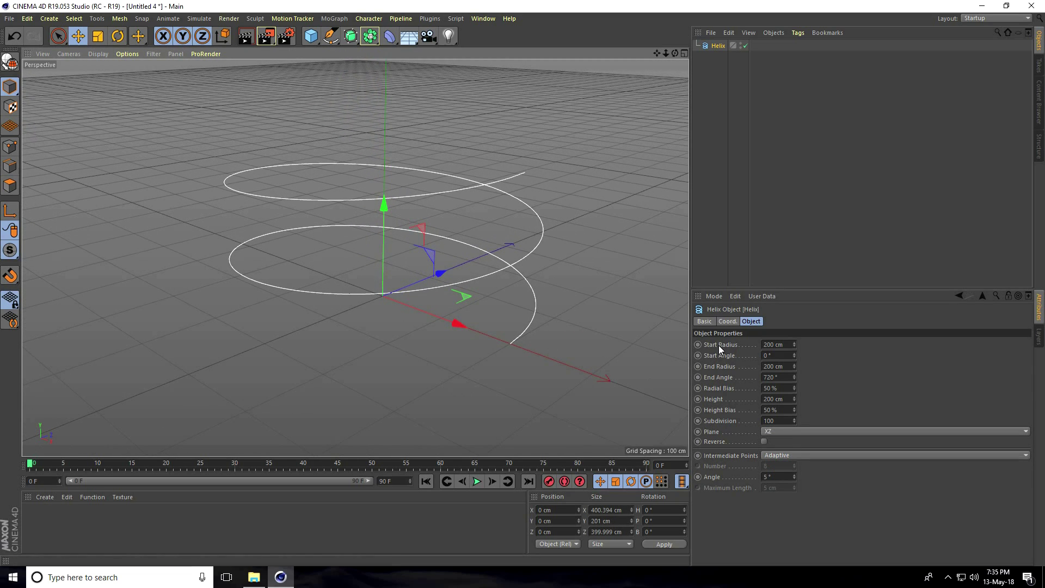
Set the helix's start angle to -1000°.
drag(788, 346, 761, 346)
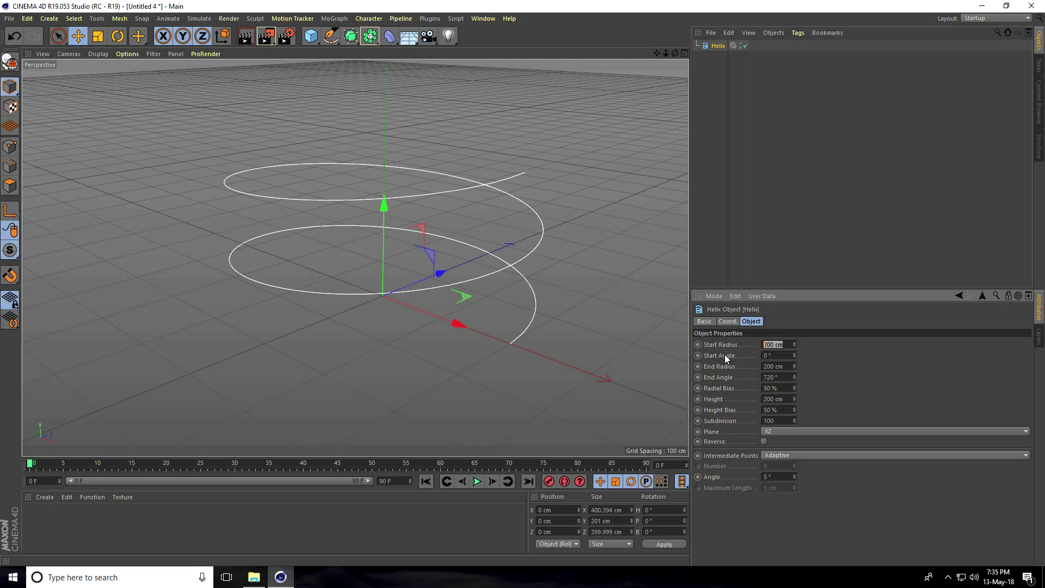
drag(795, 356, 719, 346)
key(BackSpace)
text(-1000)
key(Return)
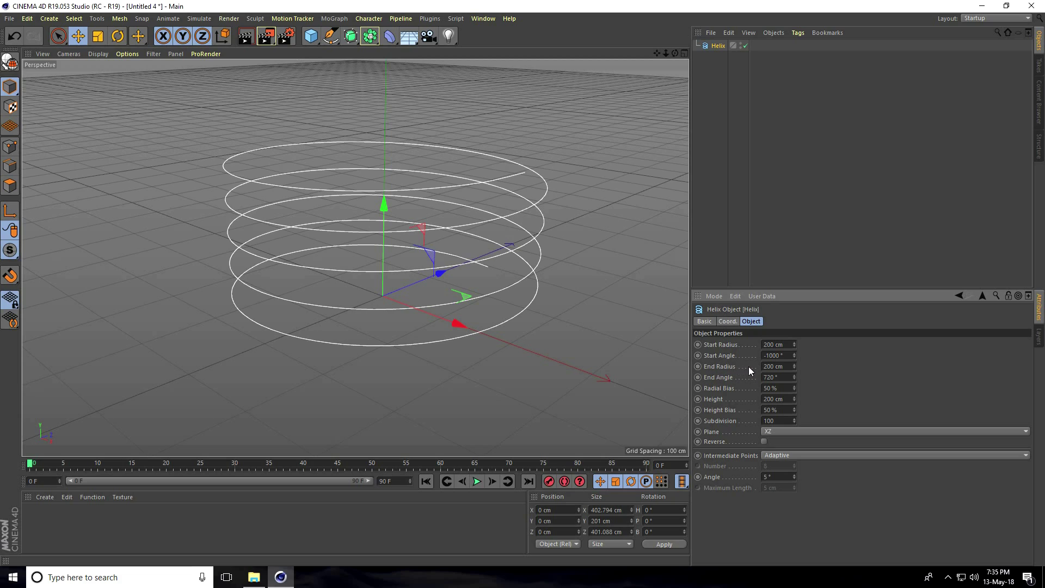
Set the helix's end radius to 0 cm and its end angle to 1500°.
drag(793, 364, 793, 364)
click(783, 365)
text(0)
key(Return)
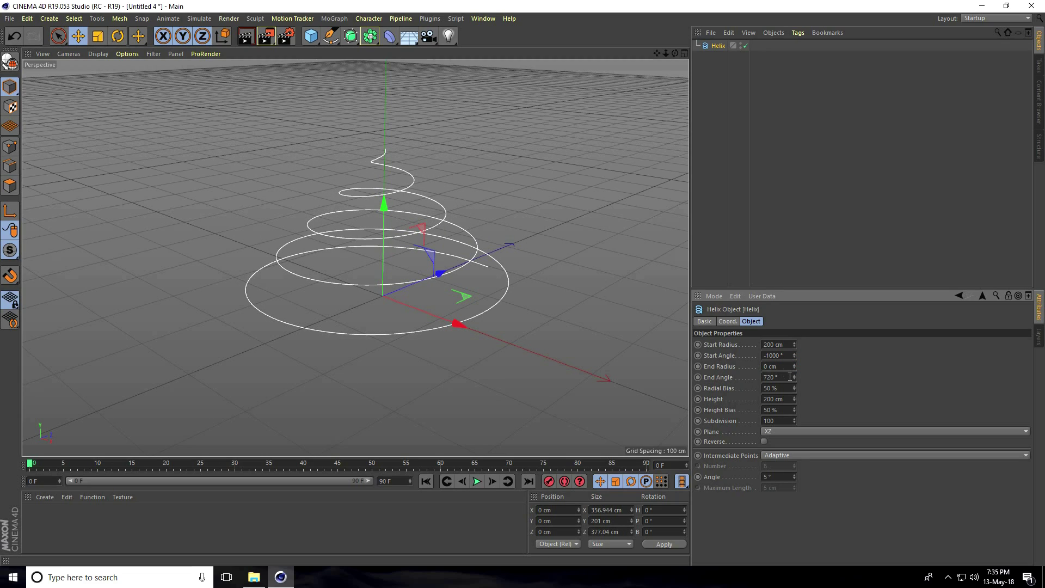
mouse_move(793, 376)
mouse_down()
mouse_move(799, 360)
mouse_move(794, 379)
mouse_up()
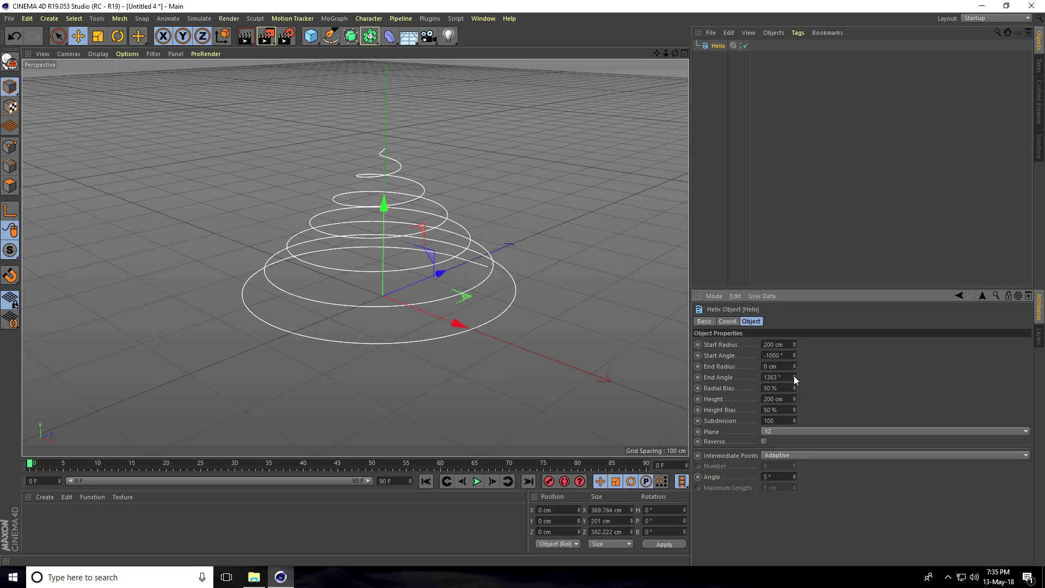
click(775, 376)
text(1500)
key(Return)
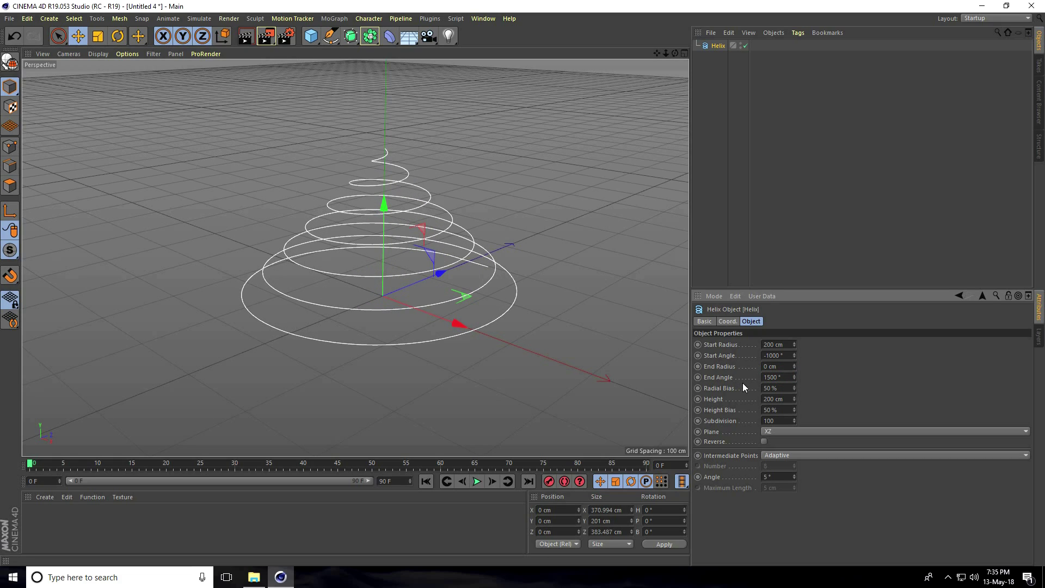
Flatten the helix into a spiral by setting its height to 0 cm.
drag(795, 399, 795, 400)
click(780, 400)
text(0)
key(Return)
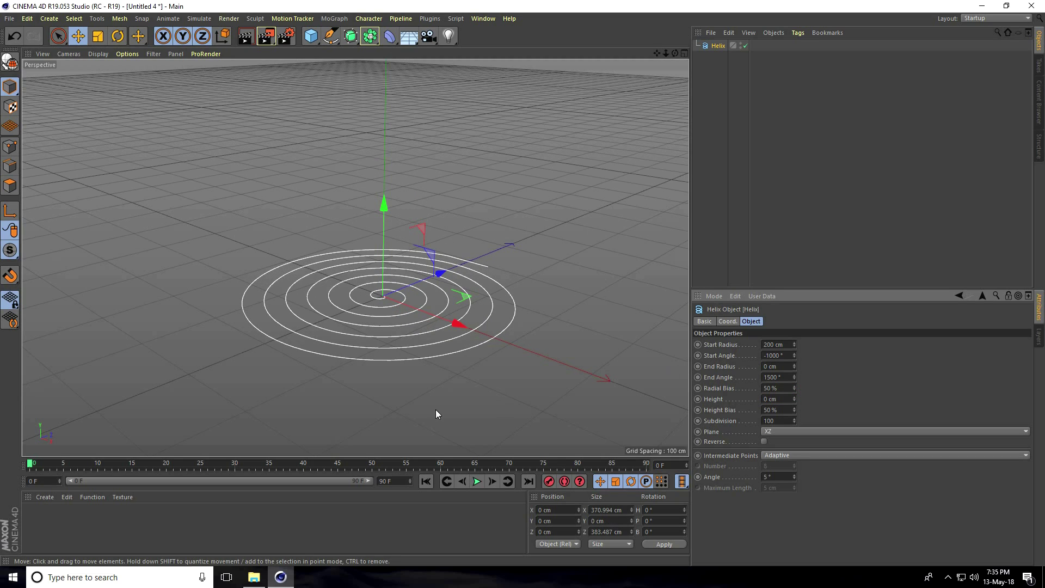
Add a Sphere primitive and set its radius to 15 cm.
scroll(402, 299, up, 3)
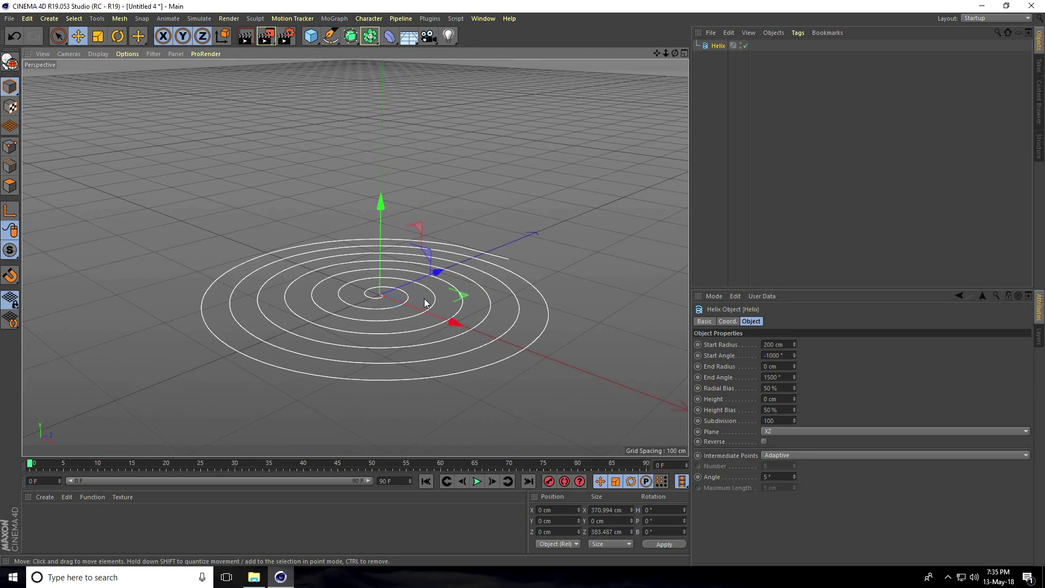
scroll(425, 303, up, 2)
mouse_move(443, 296)
alt+mouse_down()
mouse_move(346, 302)
mouse_move(374, 358)
mouse_move(362, 316)
mouse_move(399, 328)
alt+mouse_up()
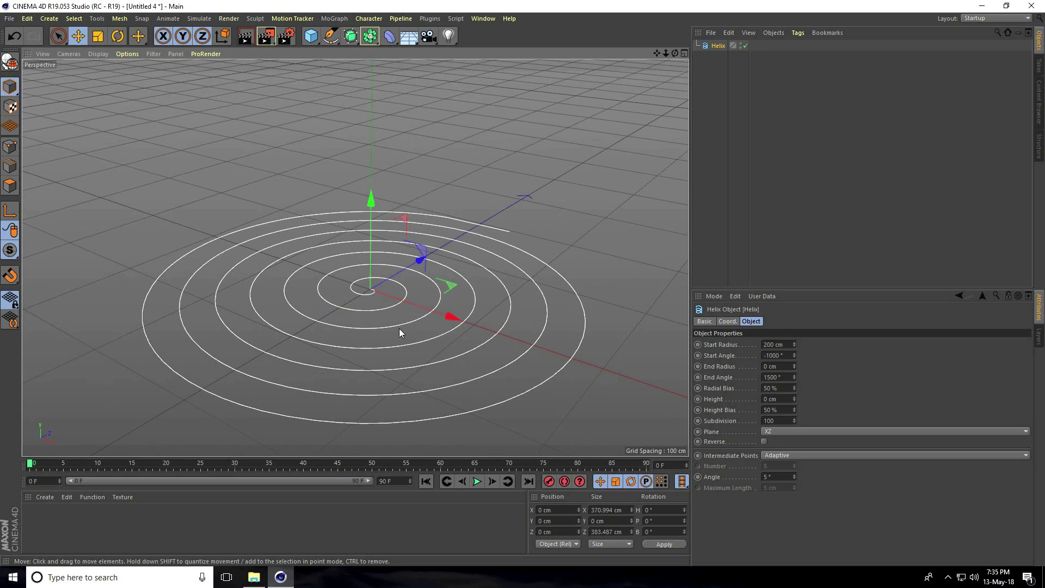
alt+middle_drag(399, 328, 374, 299)
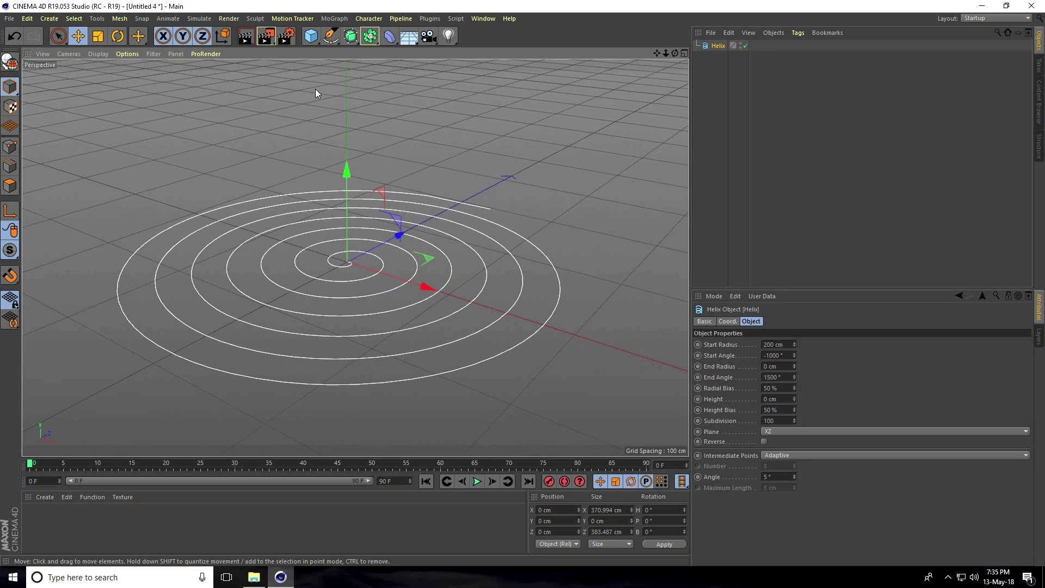
click(309, 39)
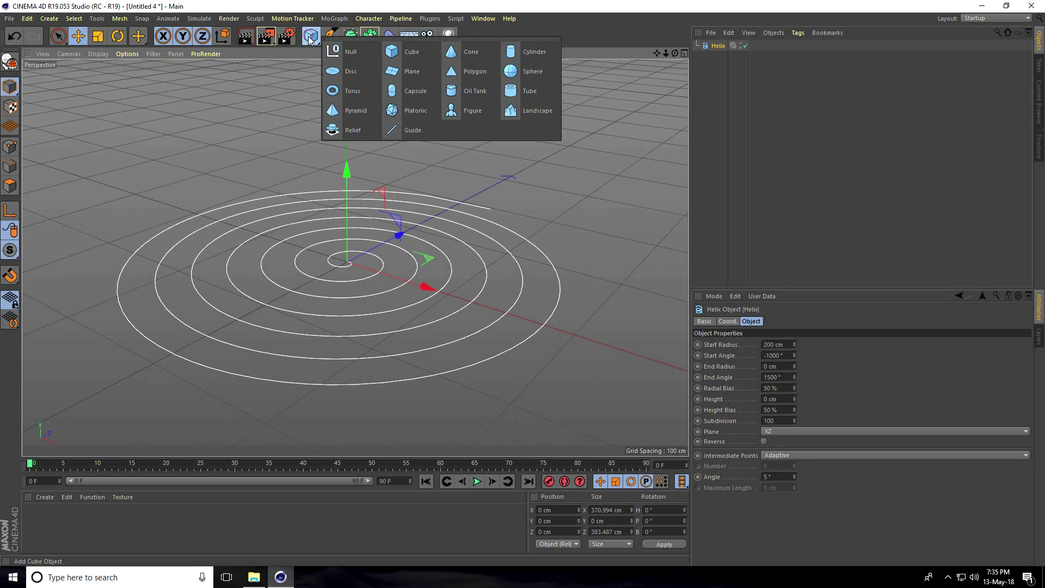
click(521, 77)
double_click(759, 345)
text(15)
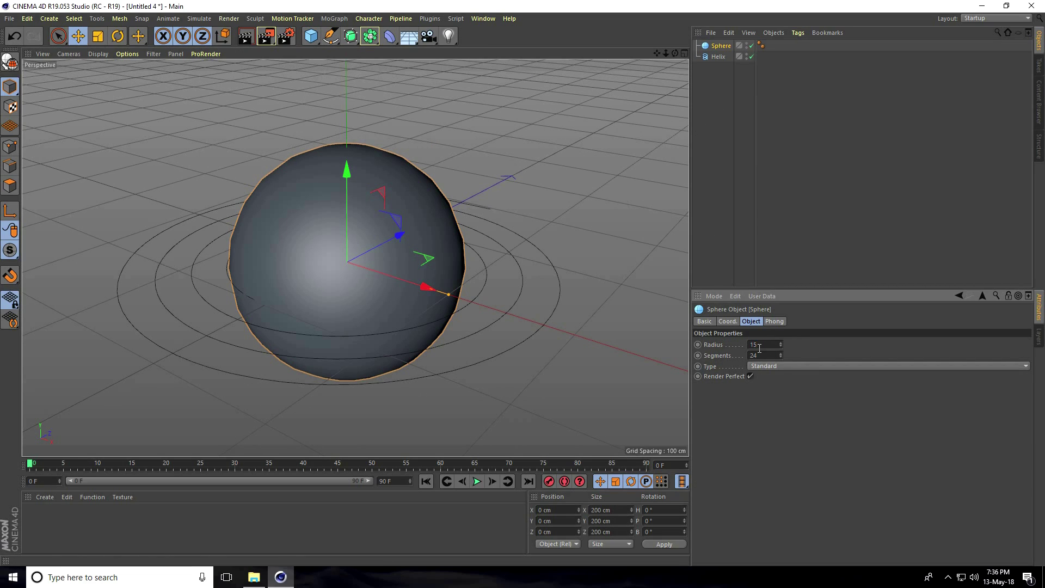
key(Return)
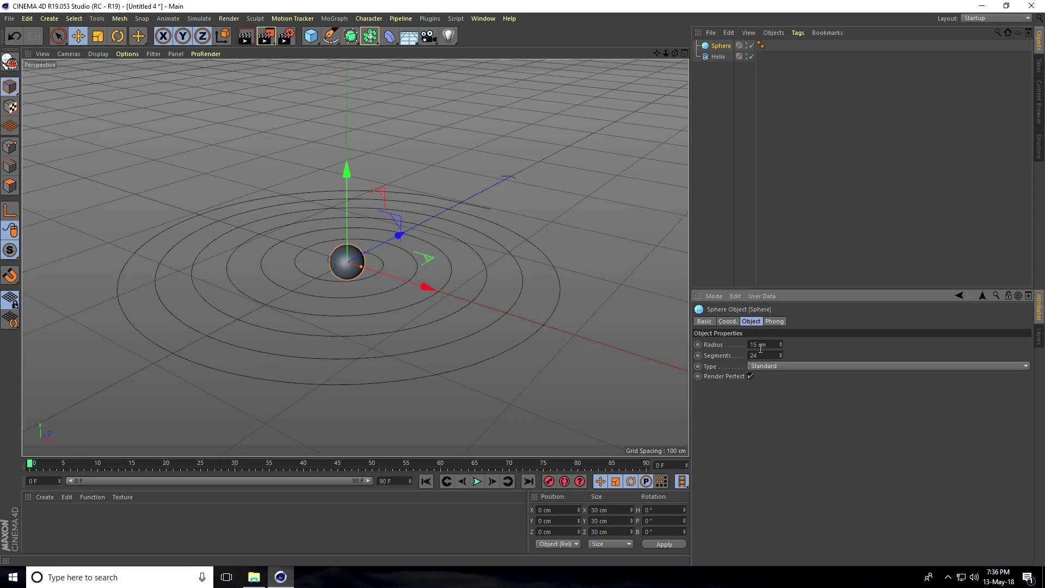
Add a MoGraph Cloner and make the sphere its child.
click(334, 19)
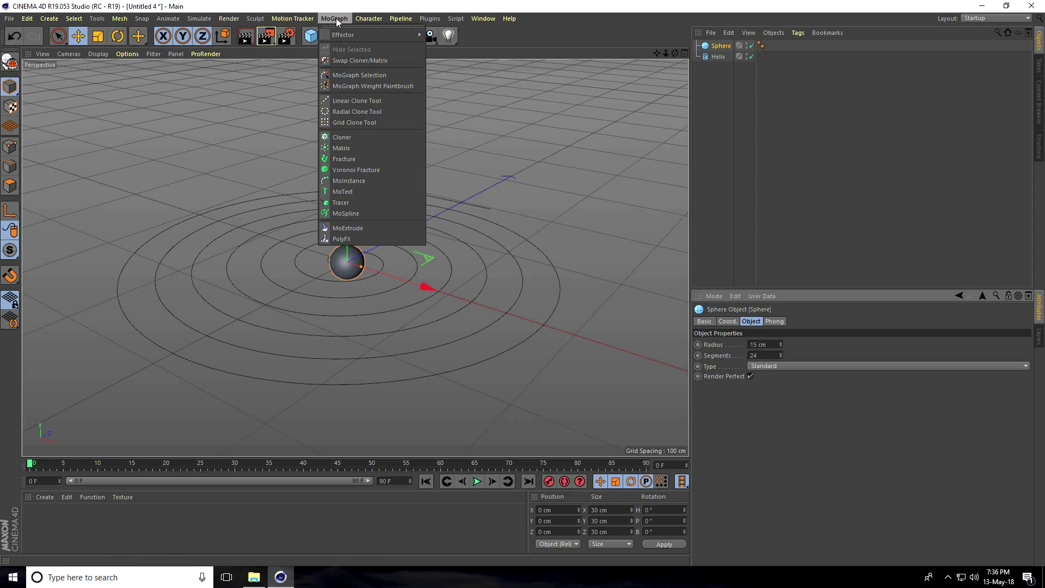
click(350, 137)
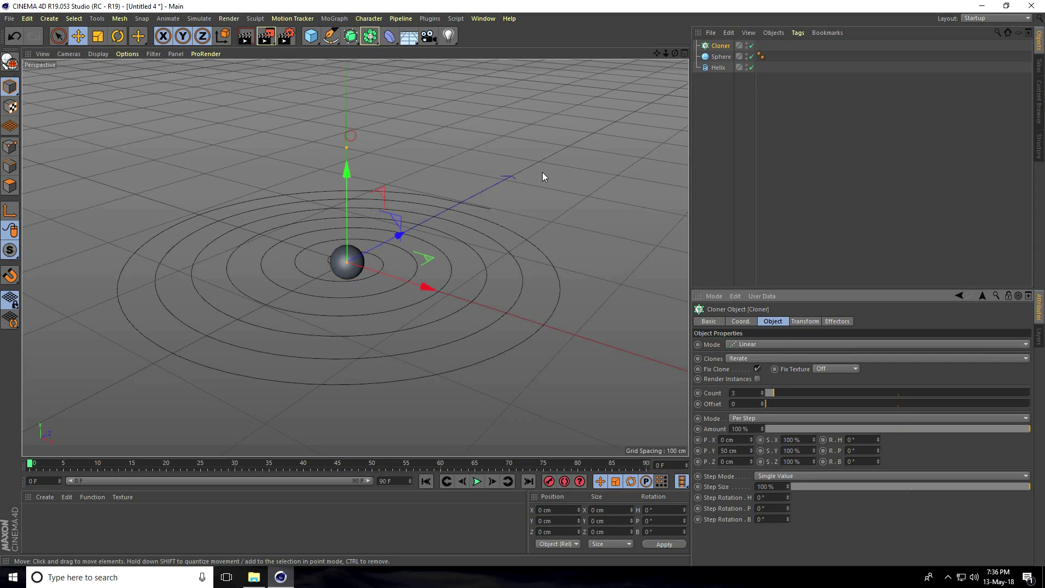
click(722, 57)
drag(723, 58, 718, 46)
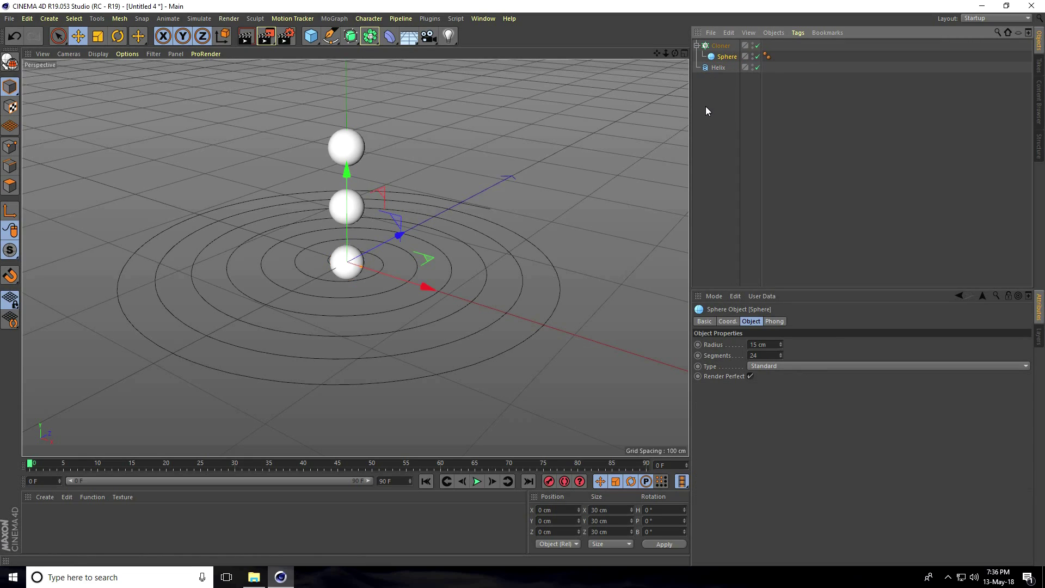
Switch the cloner's mode to Object and assign the Helix as its object.
click(720, 46)
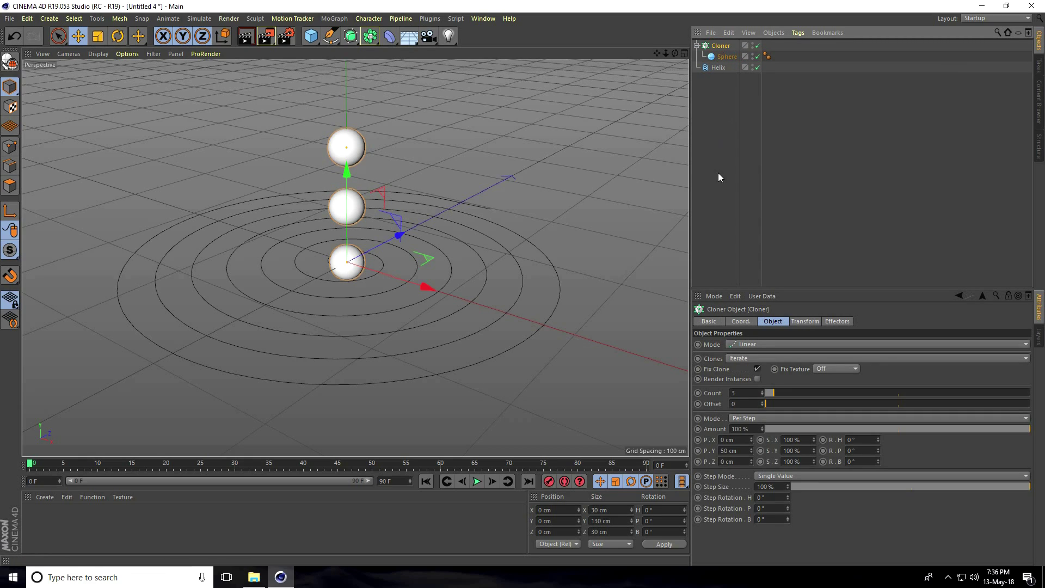
click(740, 344)
click(748, 354)
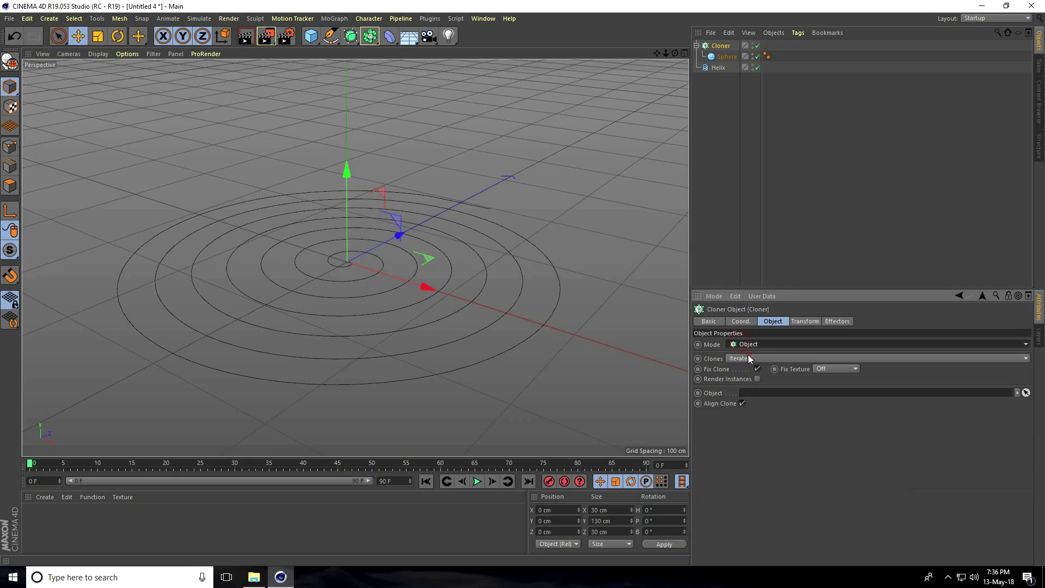
mouse_move(720, 67)
mouse_down()
mouse_move(767, 292)
mouse_move(769, 392)
mouse_up()
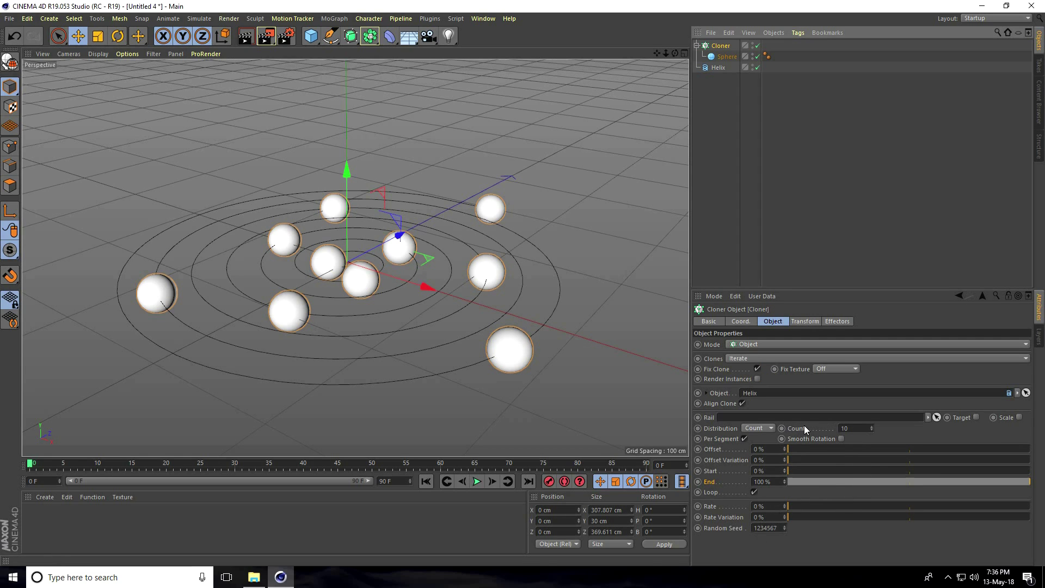
Set the cloner's count to 150 and turn off Loop.
drag(871, 427, 871, 427)
double_click(861, 428)
text(150)
key(Return)
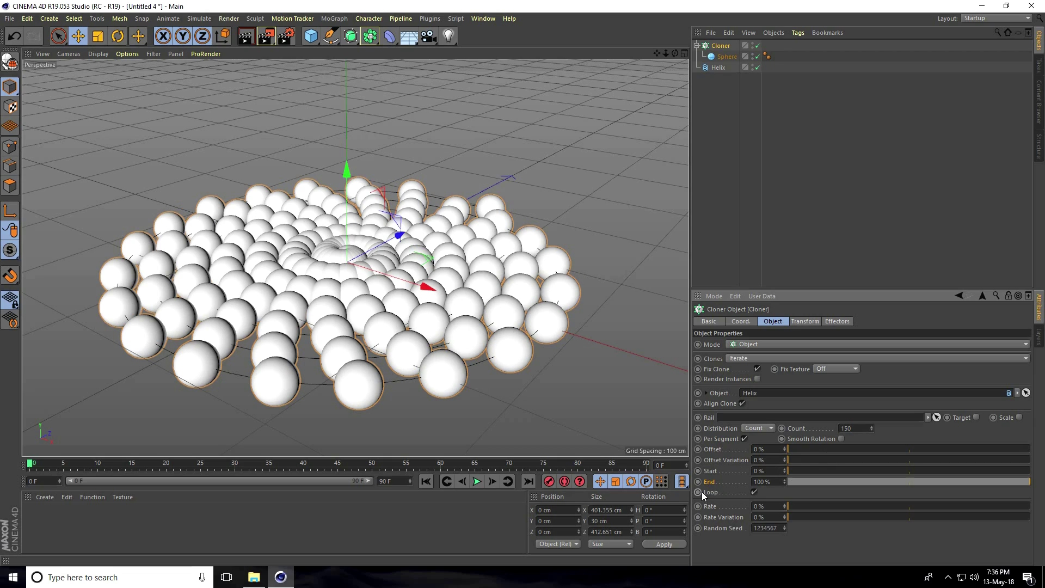
click(754, 492)
Set the helix's intermediate points to Subdivided, with an angle of 90° and a maximum length of 1 cm.
alt+drag(413, 272, 384, 298)
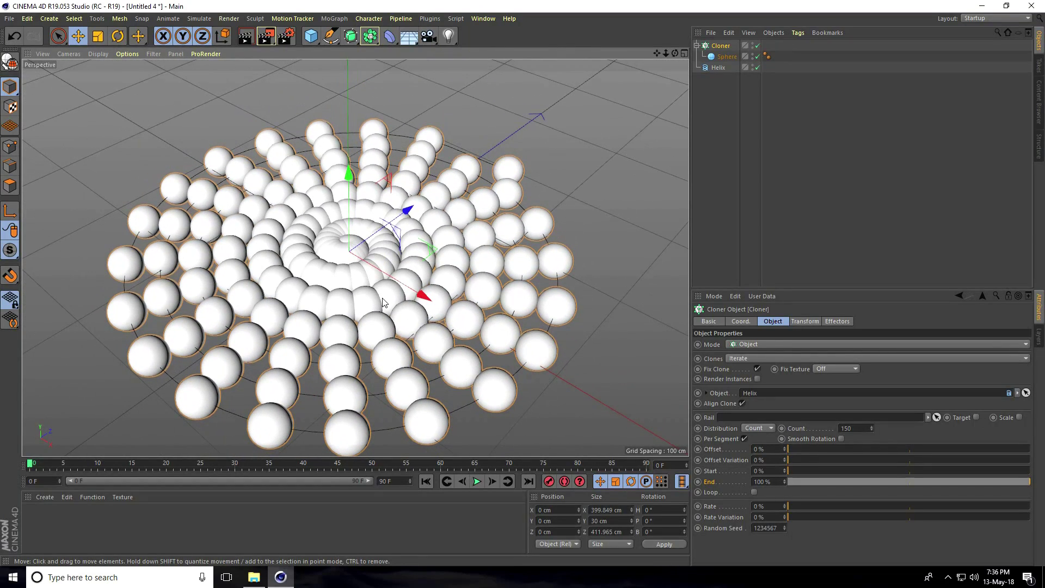
click(722, 66)
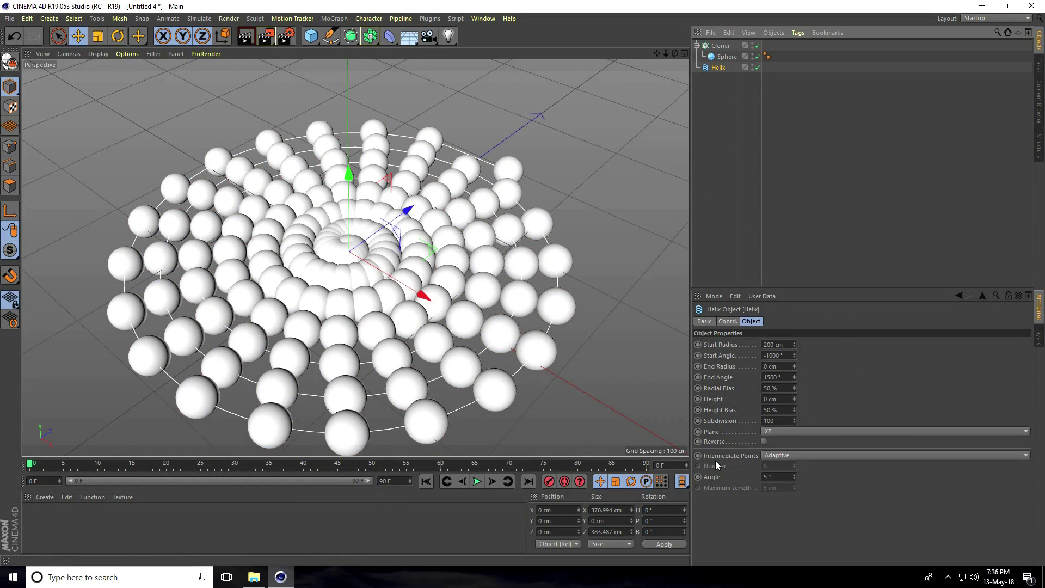
click(776, 459)
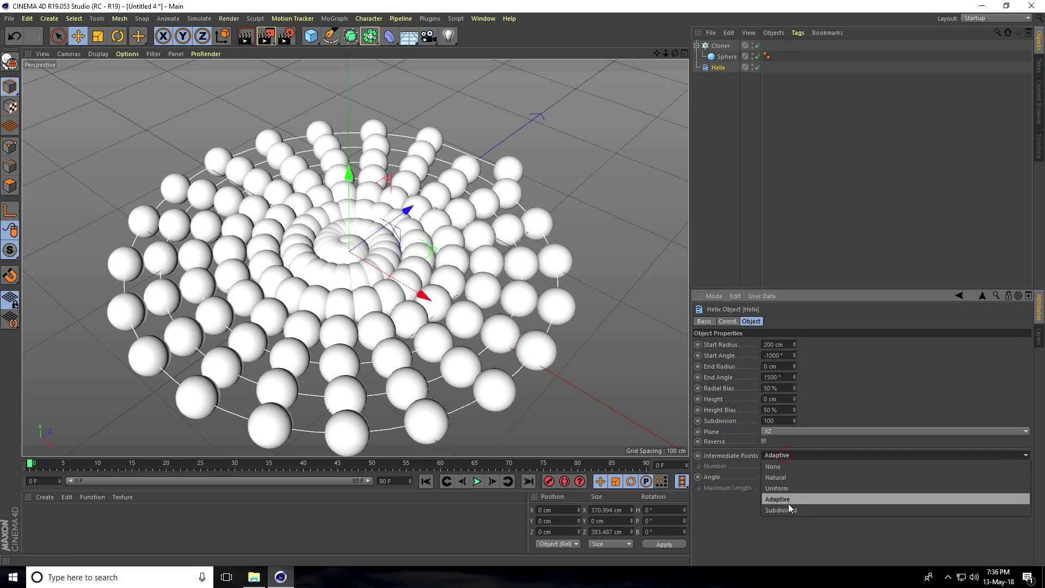
click(804, 511)
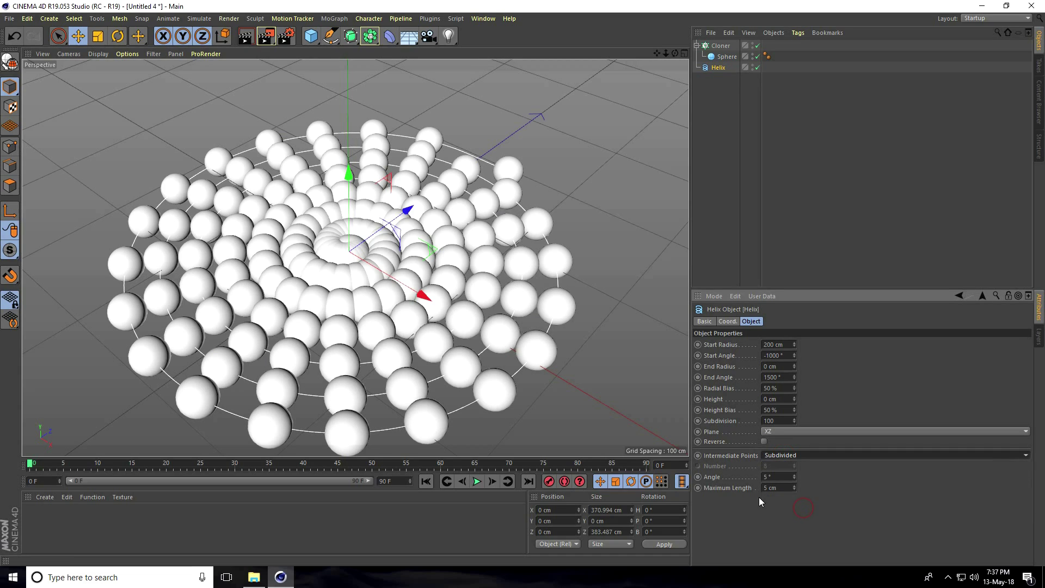
key(Tab)
text(90)
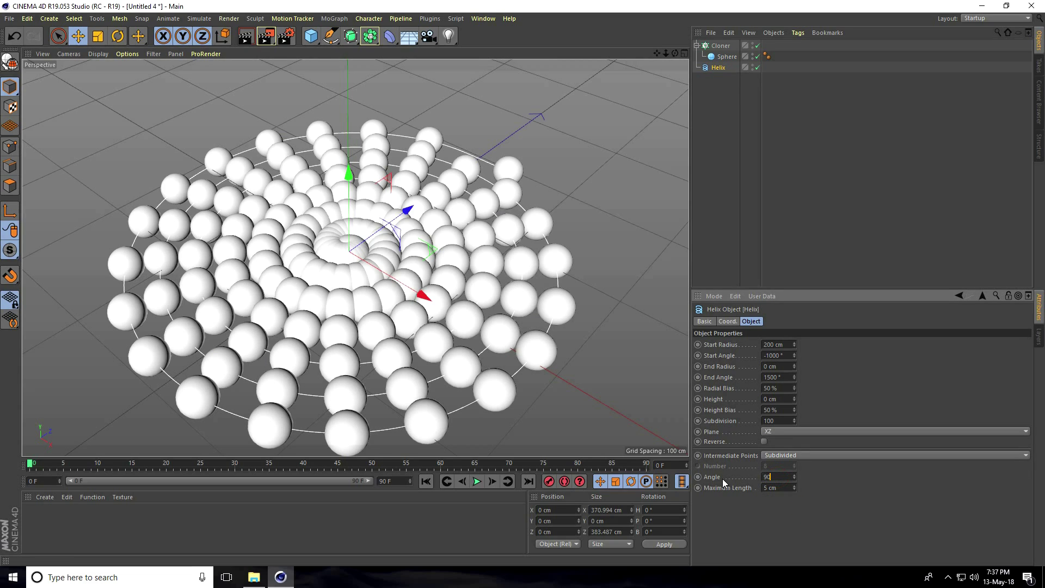
key(Return)
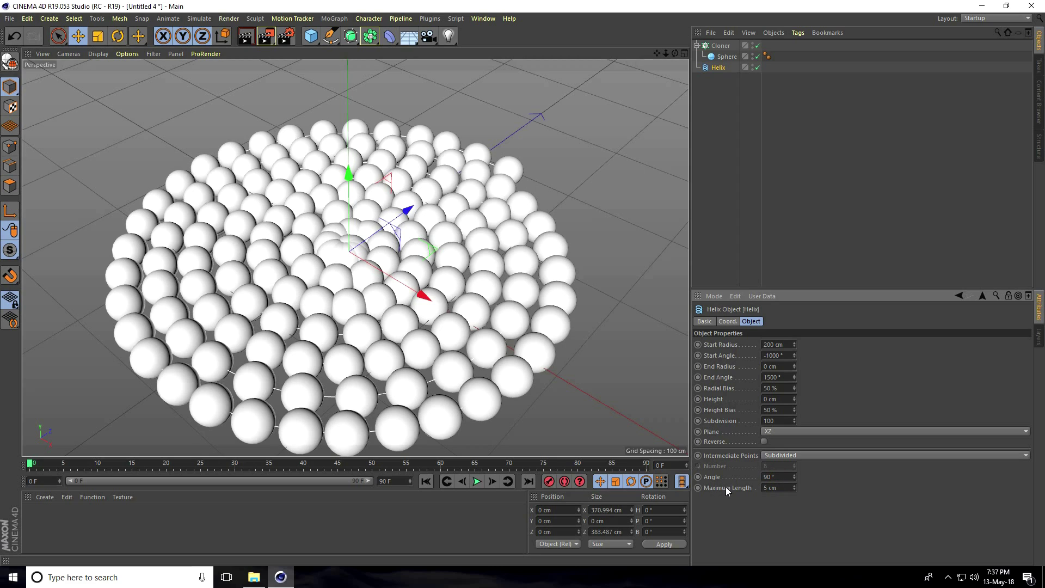
click(765, 488)
text(1)
key(Return)
Lower the cloner's End value to 55% so the clones cover only the outer part of the spiral.
alt+drag(354, 408, 287, 401)
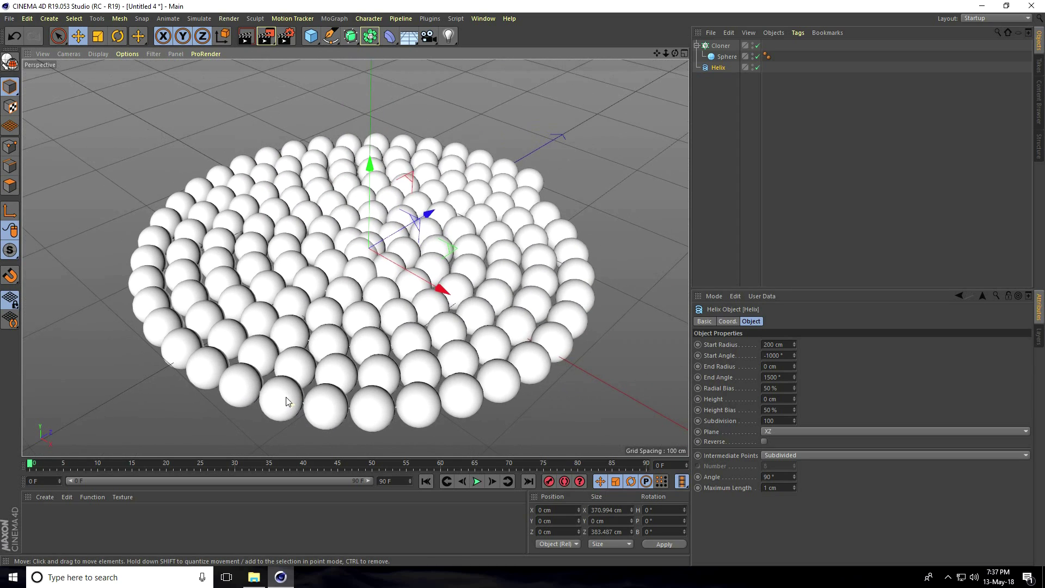
click(720, 47)
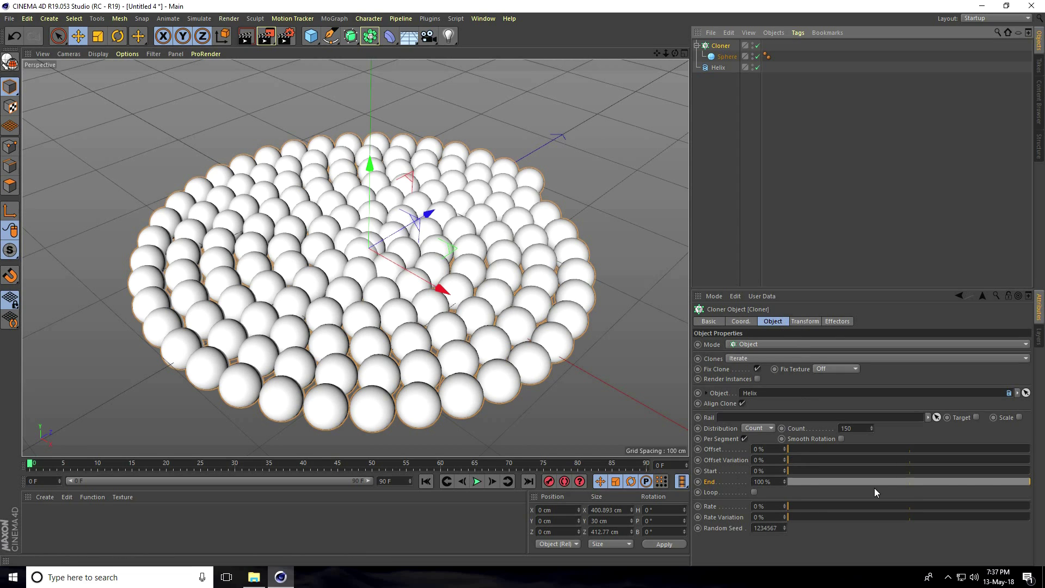
mouse_move(1011, 482)
mouse_down()
mouse_move(777, 475)
mouse_move(1018, 489)
mouse_move(861, 492)
mouse_move(889, 496)
mouse_move(874, 492)
mouse_up()
Set the project's end frame to 300 F and extend the timeline preview range to about 178 F.
double_click(393, 481)
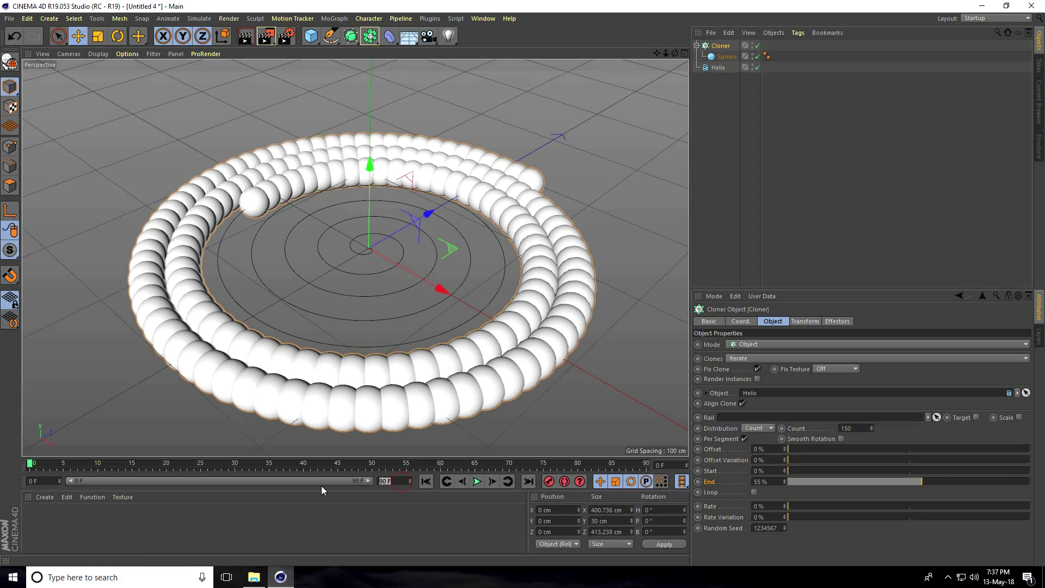
text(300)
key(Return)
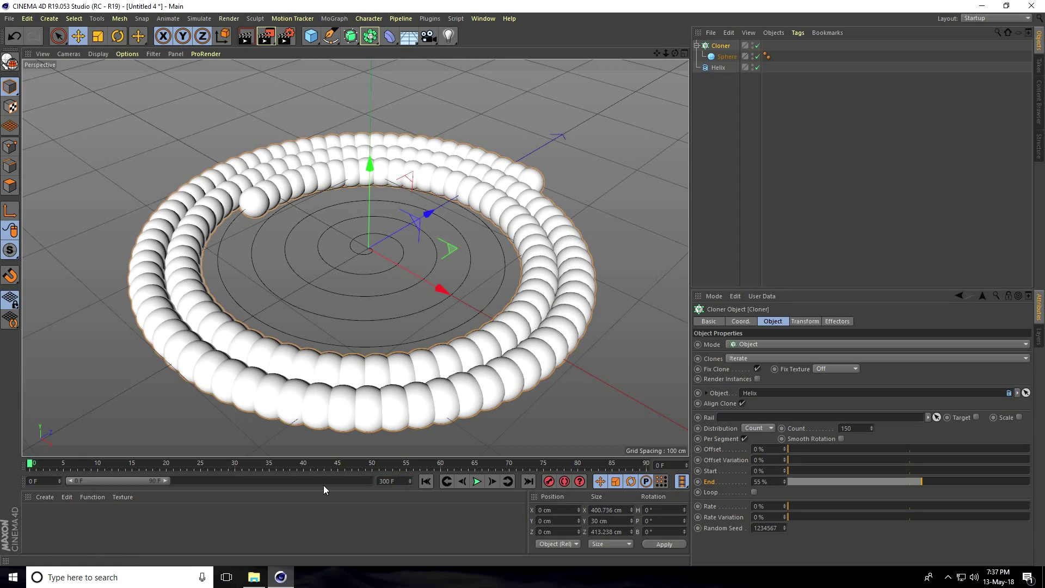
drag(165, 478, 252, 485)
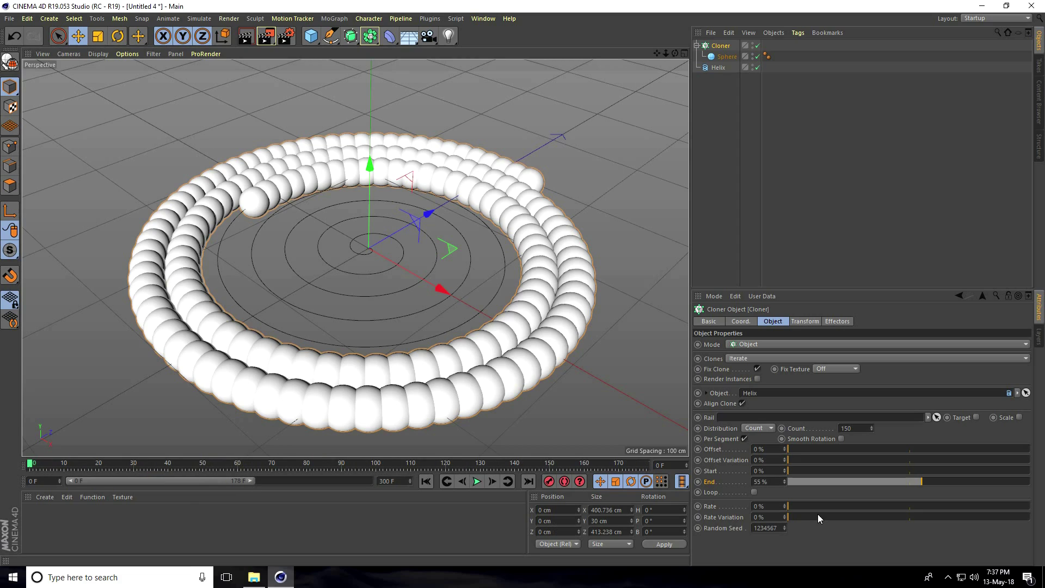
Set the cloner's End value to 0%.
drag(865, 483, 782, 482)
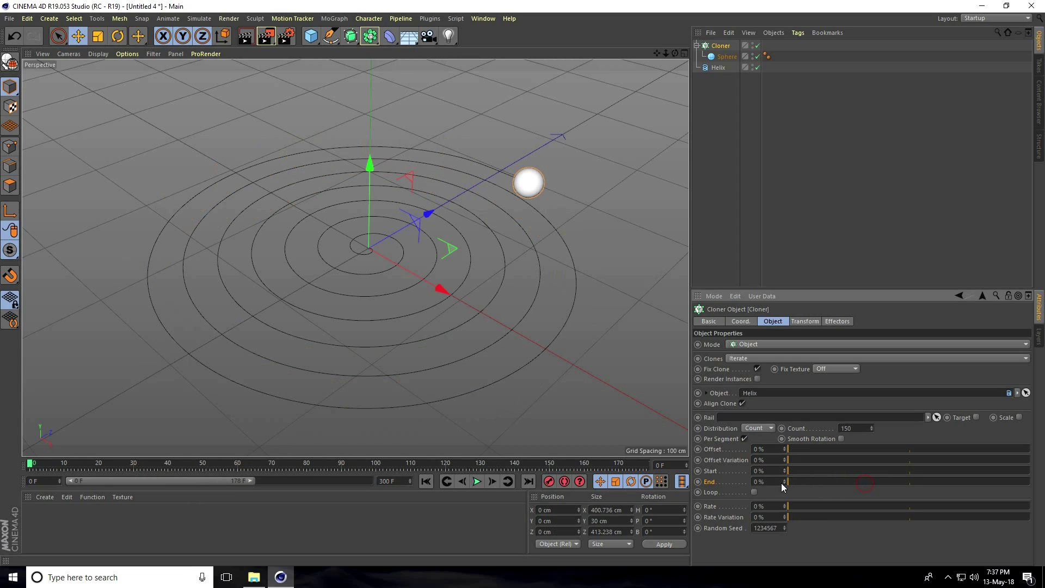
Keyframe the cloner's End value at 0% on frame 0 and at 100% on frame 100.
click(697, 482)
drag(31, 464, 297, 477)
drag(371, 471, 377, 471)
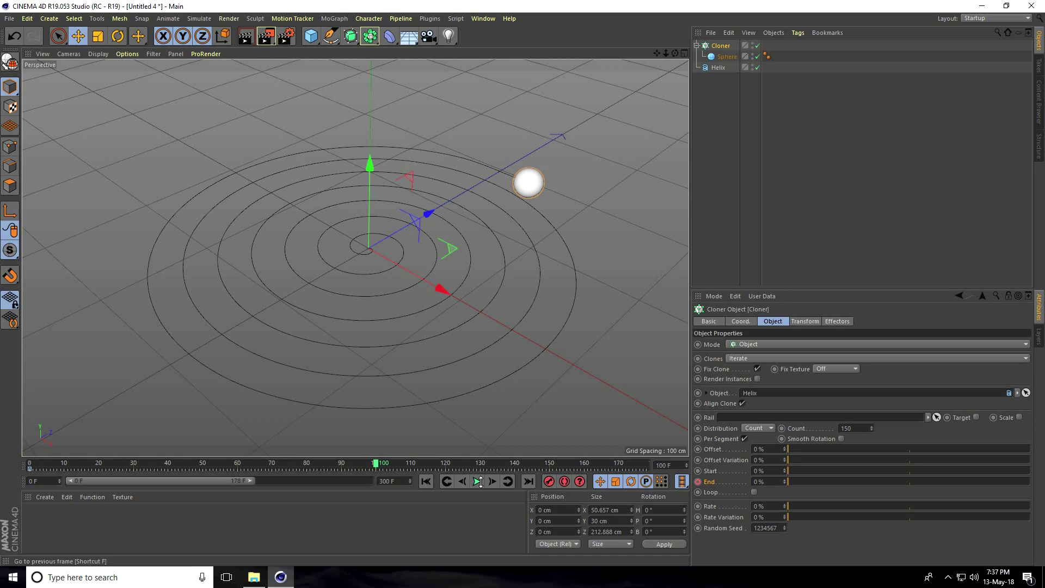
drag(805, 483, 1034, 496)
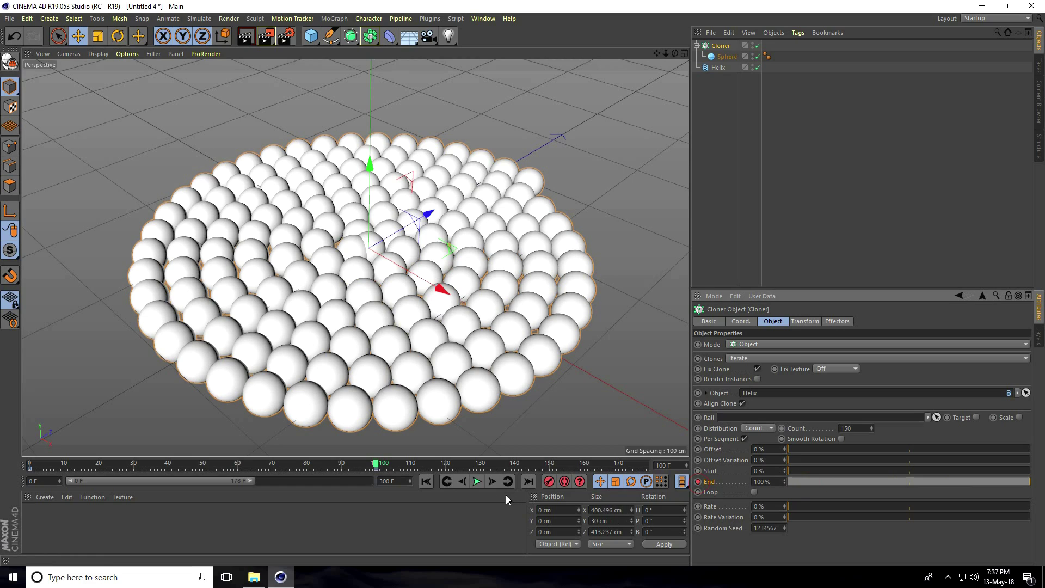
Play the clone-spreading animation from the start, stop it, and return to frame 0.
click(426, 481)
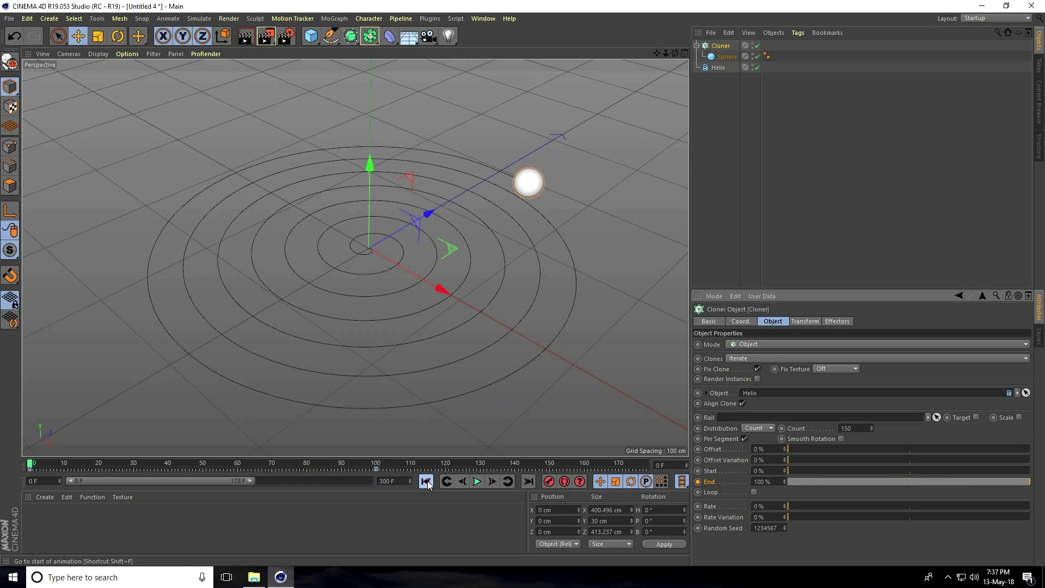
click(477, 482)
click(478, 482)
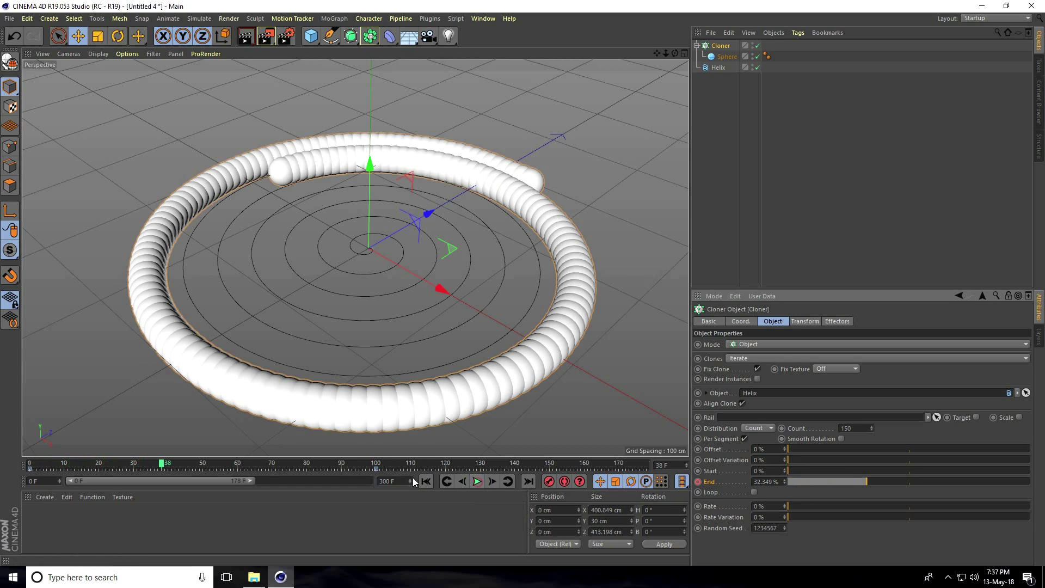
click(426, 481)
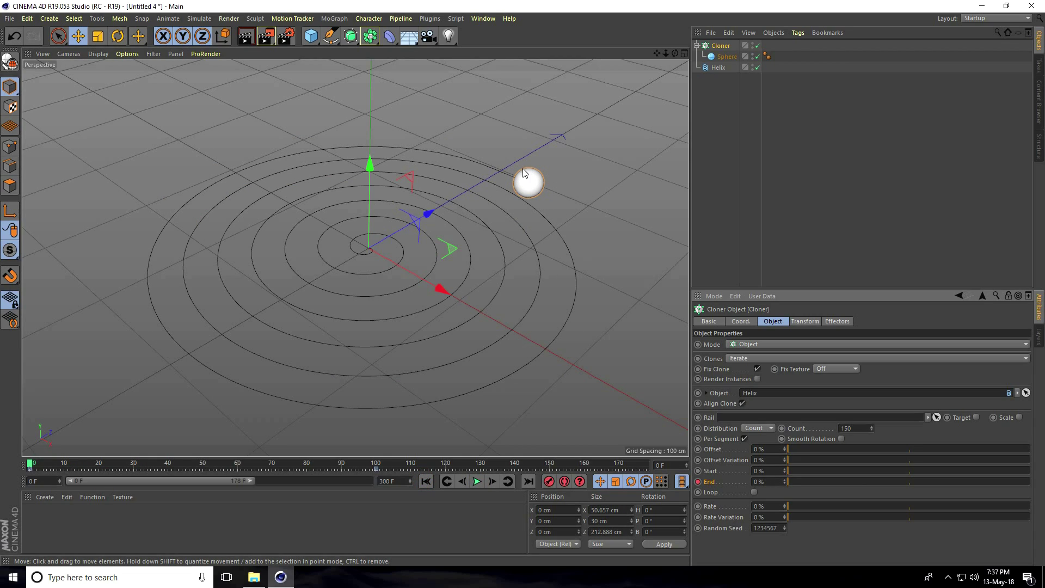
click(426, 480)
Keyframe the cloned sphere's radius at 0 cm on frame 0.
click(723, 56)
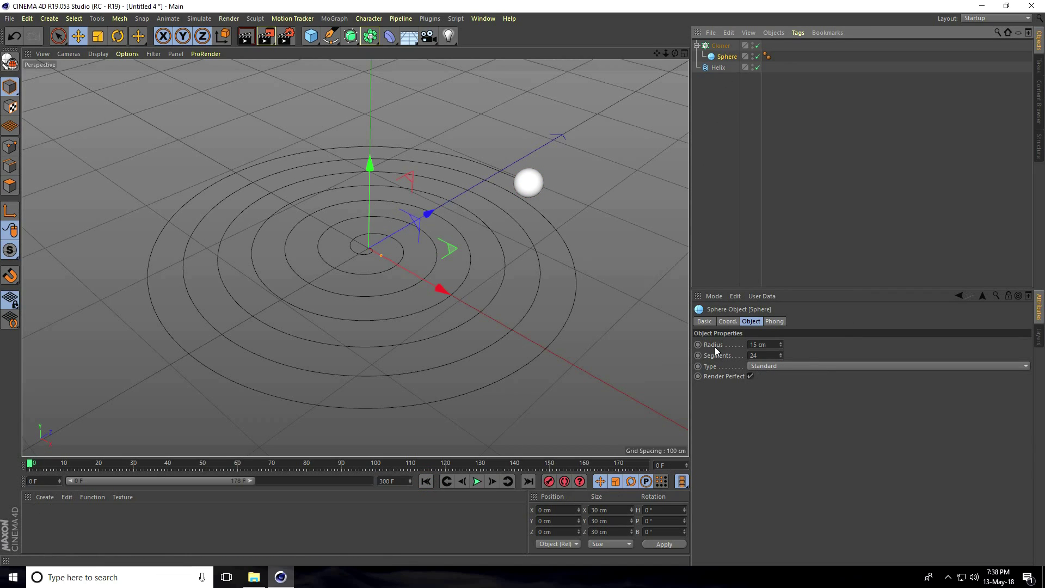
double_click(773, 344)
text(0)
key(Return)
ctrl+click(698, 344)
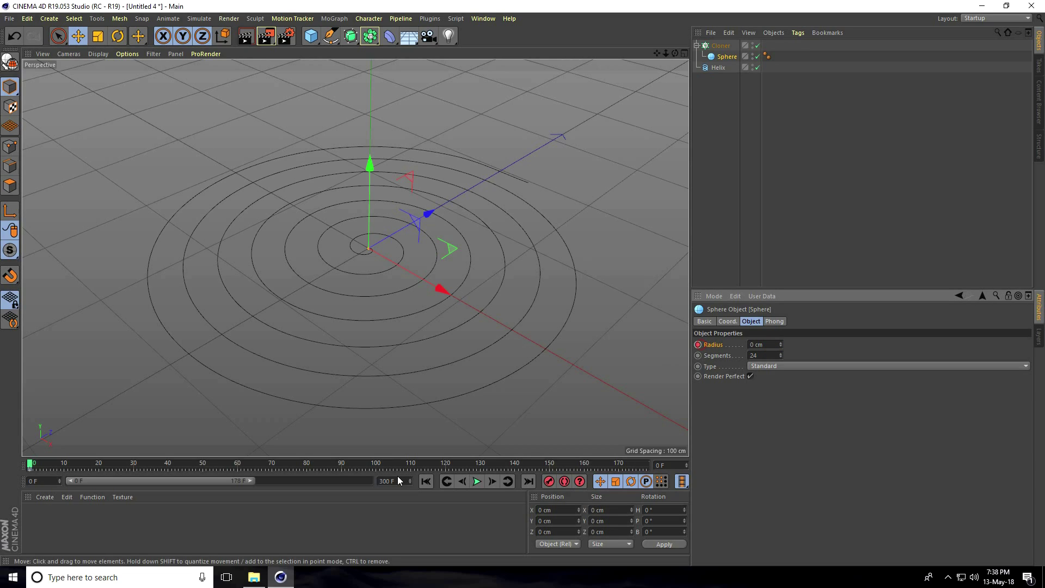
Keyframe the sphere's radius at 15 cm on frame 1.
click(33, 466)
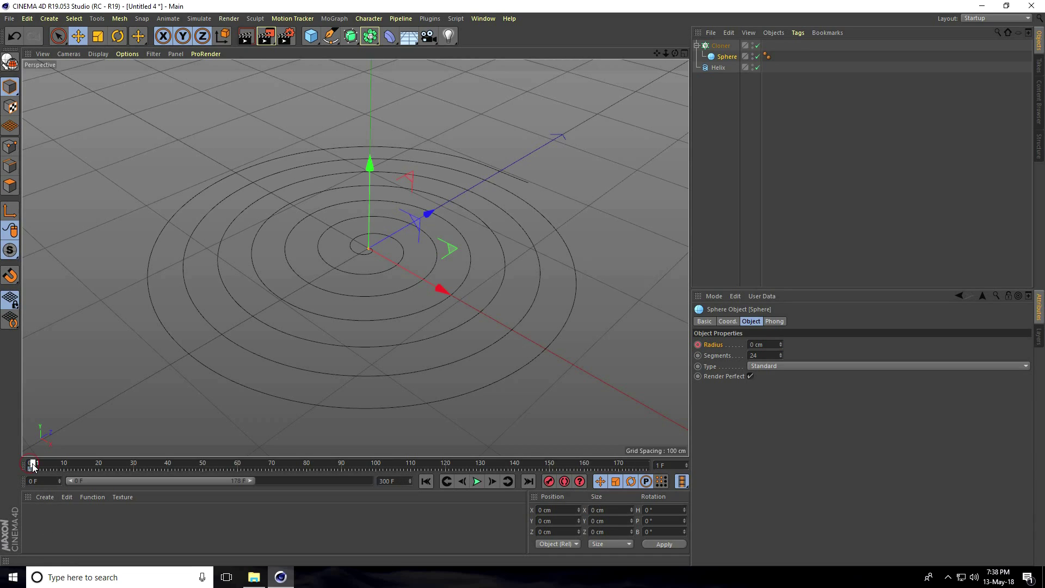
double_click(768, 344)
text(15)
key(Return)
ctrl+click(698, 344)
Play the animation twice from frame 0 to check how the spheres appear along the spiral.
click(426, 481)
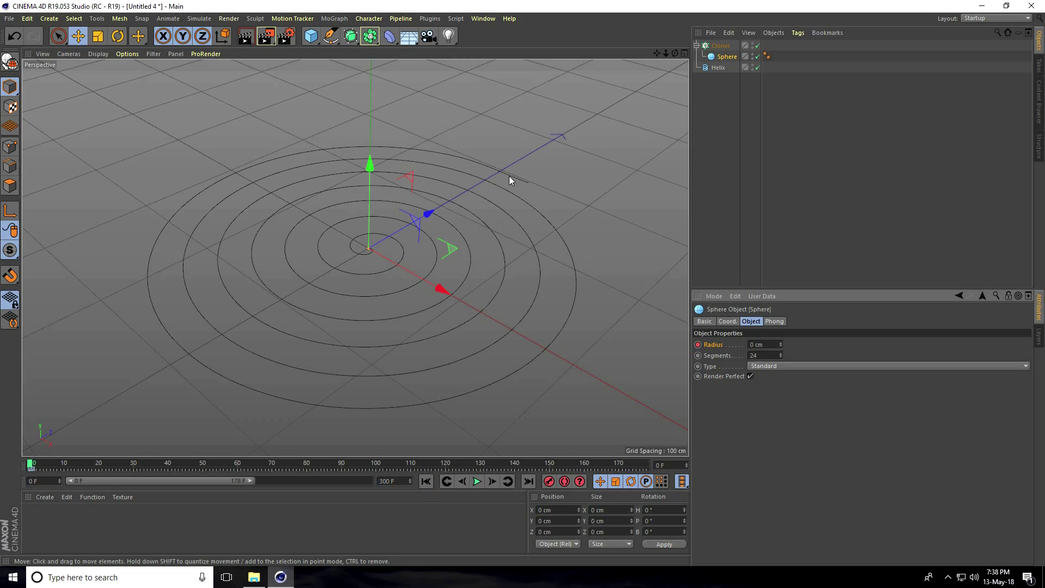
click(476, 481)
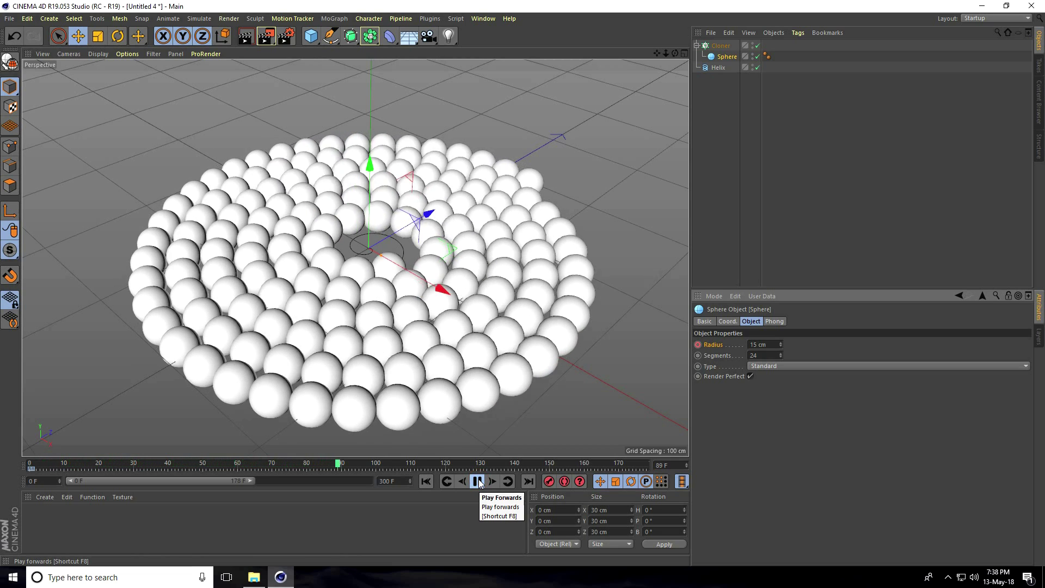
click(477, 482)
click(425, 482)
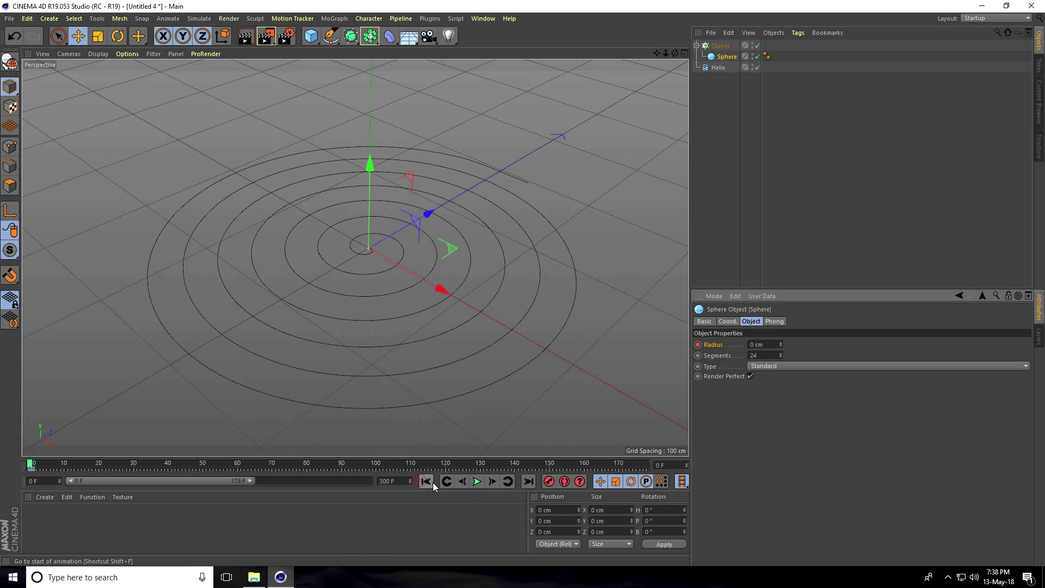
click(477, 481)
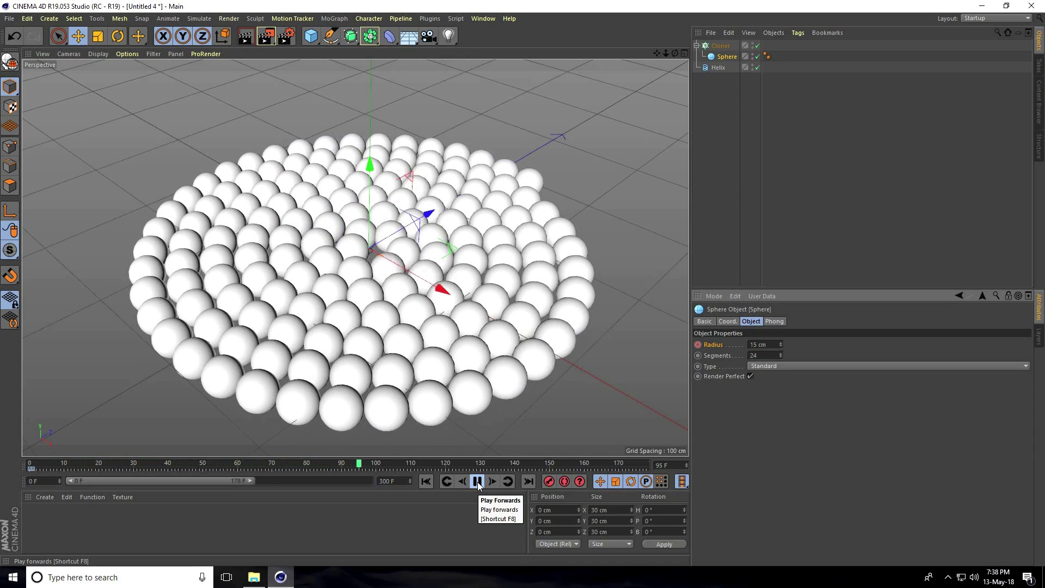
click(478, 482)
Add a Null object, group the cloner and helix under it, and collapse the group.
alt+drag(373, 391, 381, 354)
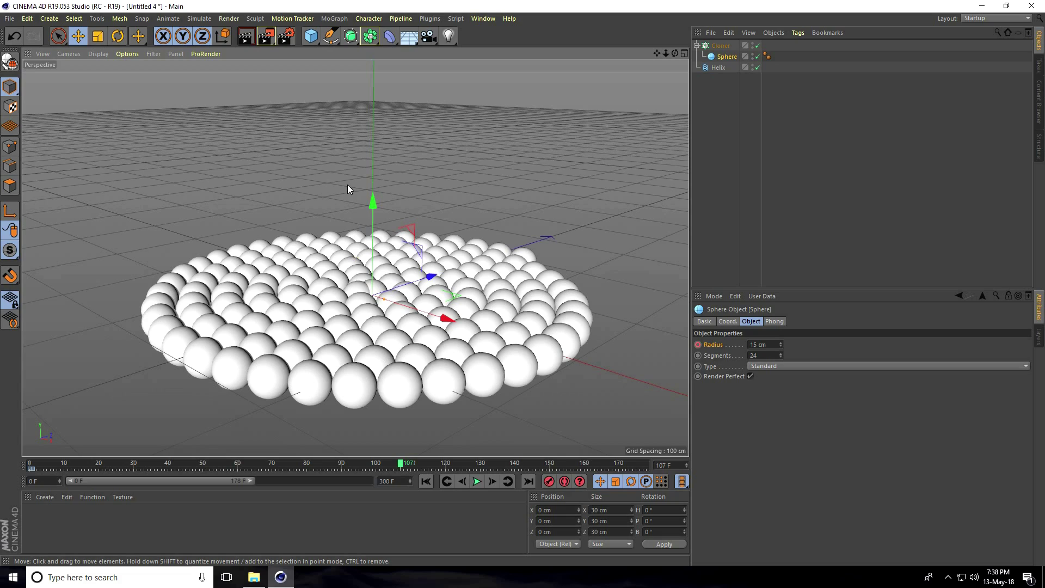
click(312, 44)
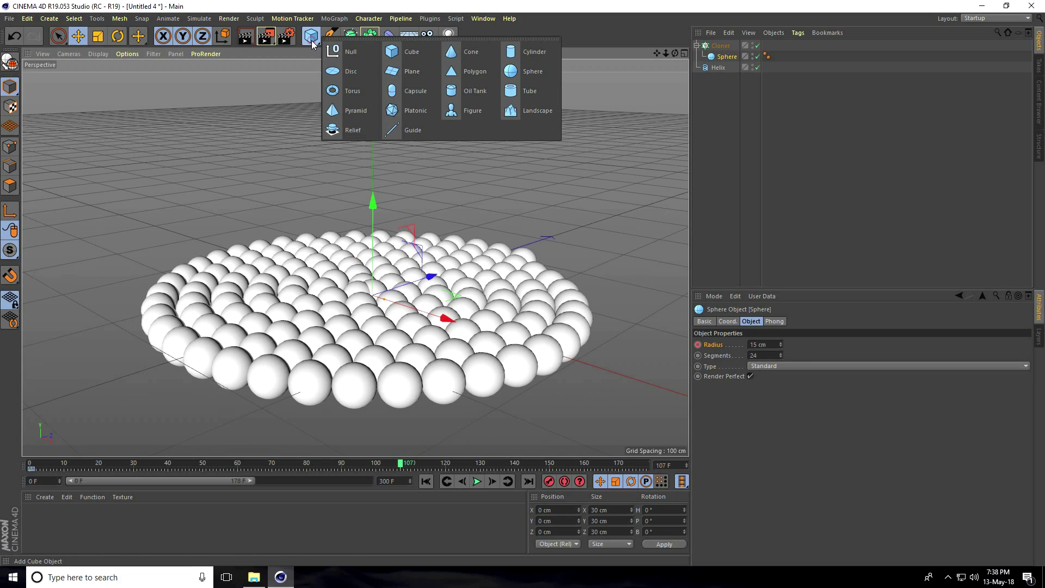
click(341, 49)
drag(710, 102, 718, 47)
click(715, 46)
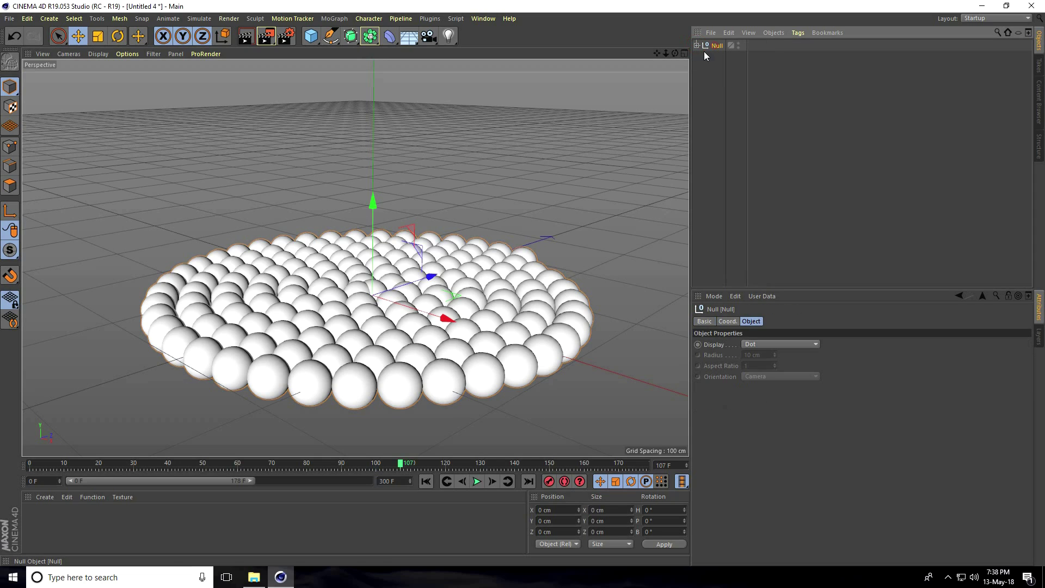
Duplicate the Null group in the front view and raise the copy to about 30.6 cm in Y as a second layer.
middle_click(374, 262)
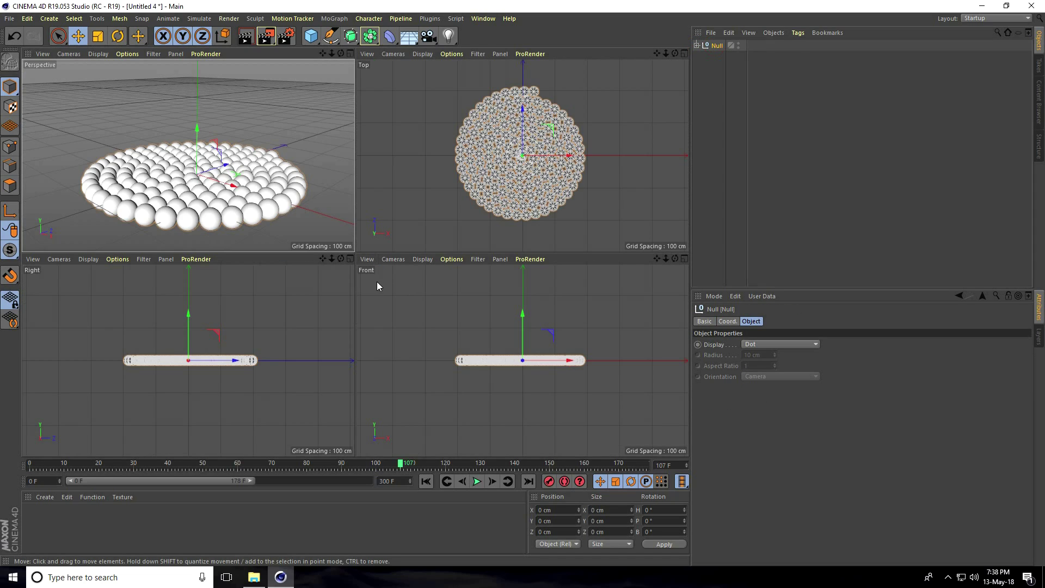
middle_click(482, 305)
scroll(384, 198, up, 8)
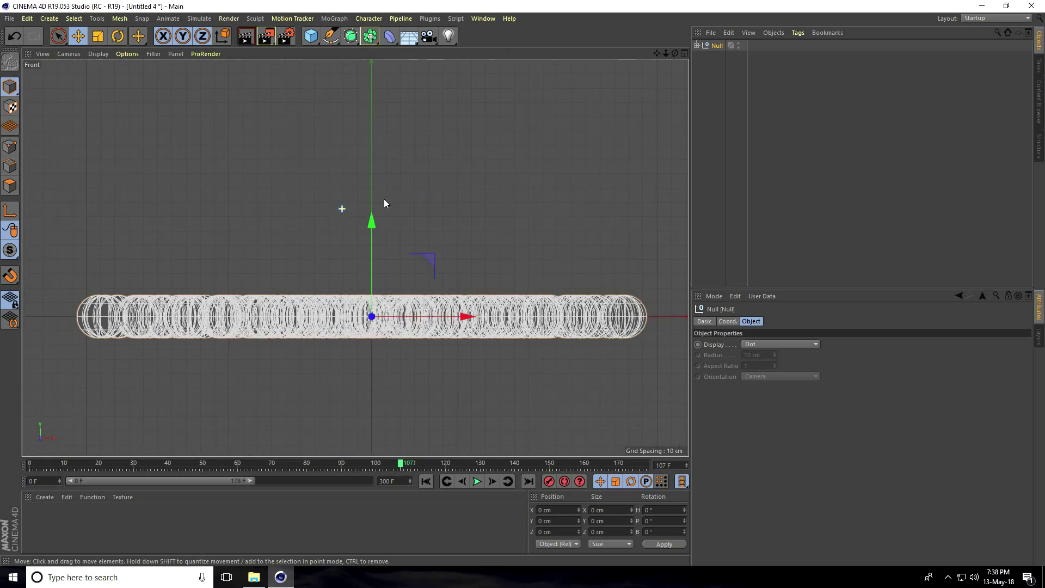
scroll(343, 321, up, 2)
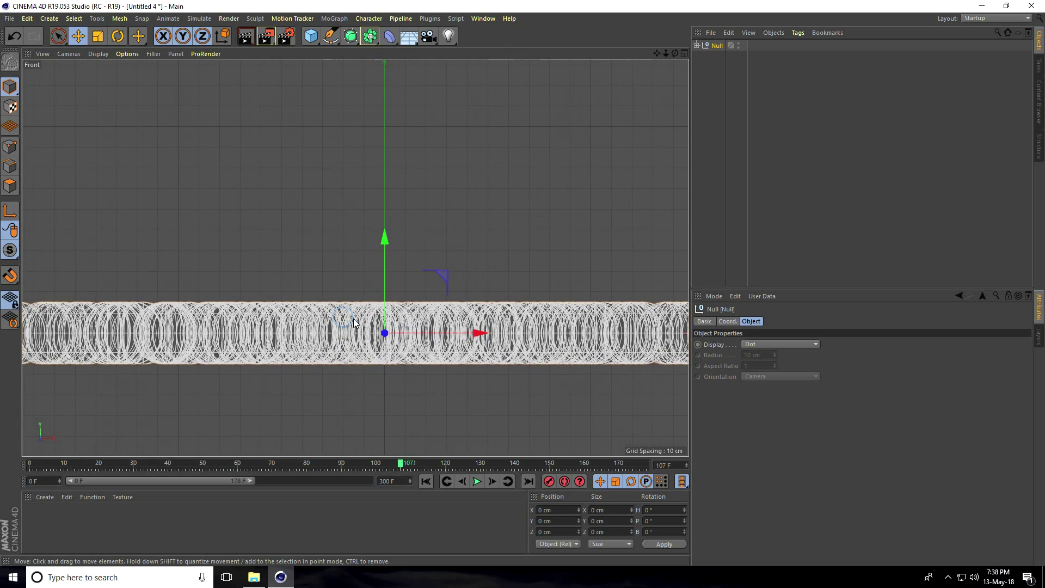
ctrl+click(353, 319)
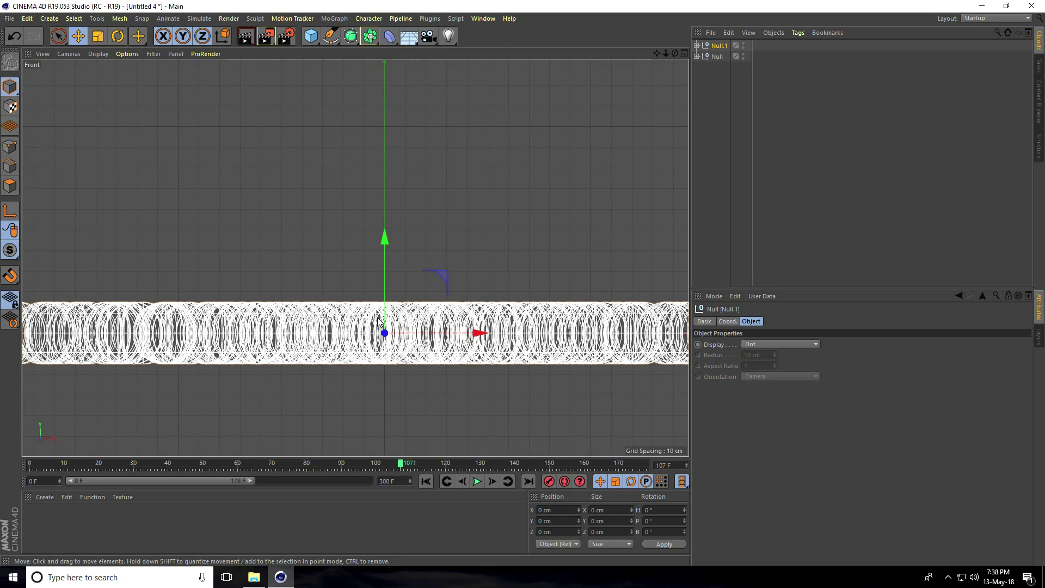
drag(387, 240, 399, 187)
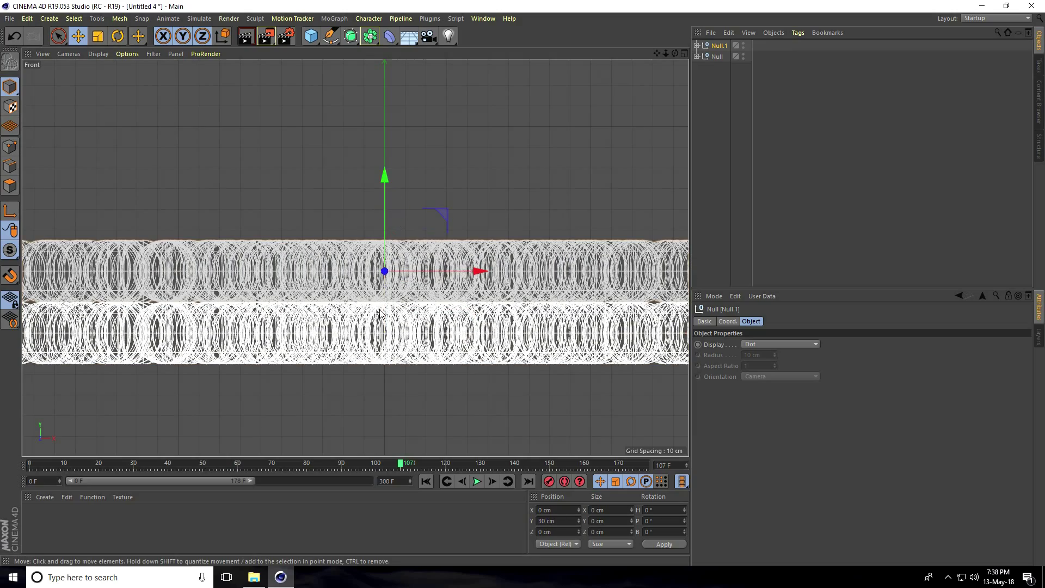
scroll(381, 310, up, 3)
drag(387, 135, 382, 131)
middle_click(289, 271)
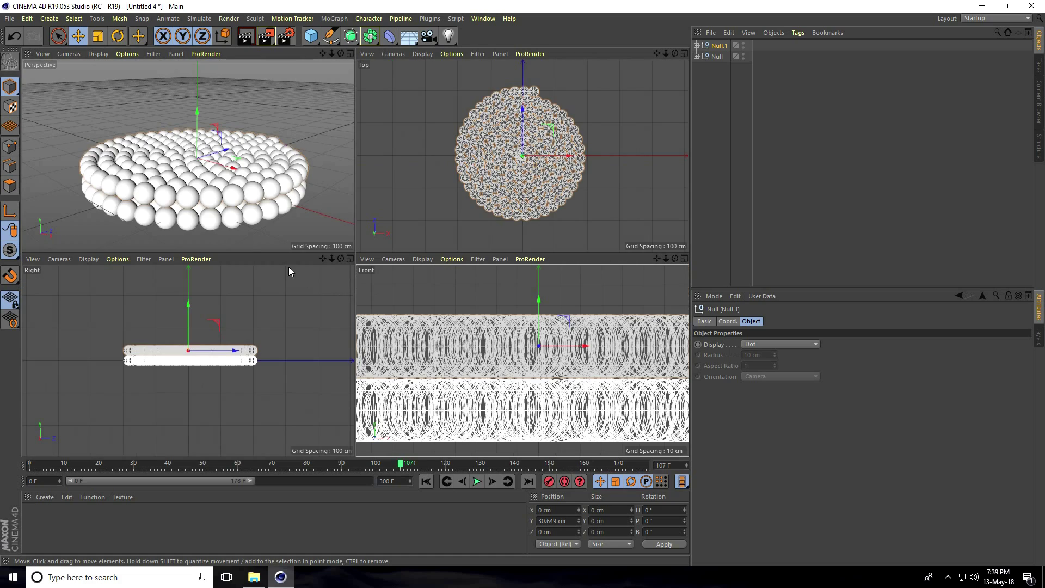
middle_click(223, 220)
alt+drag(360, 314, 363, 336)
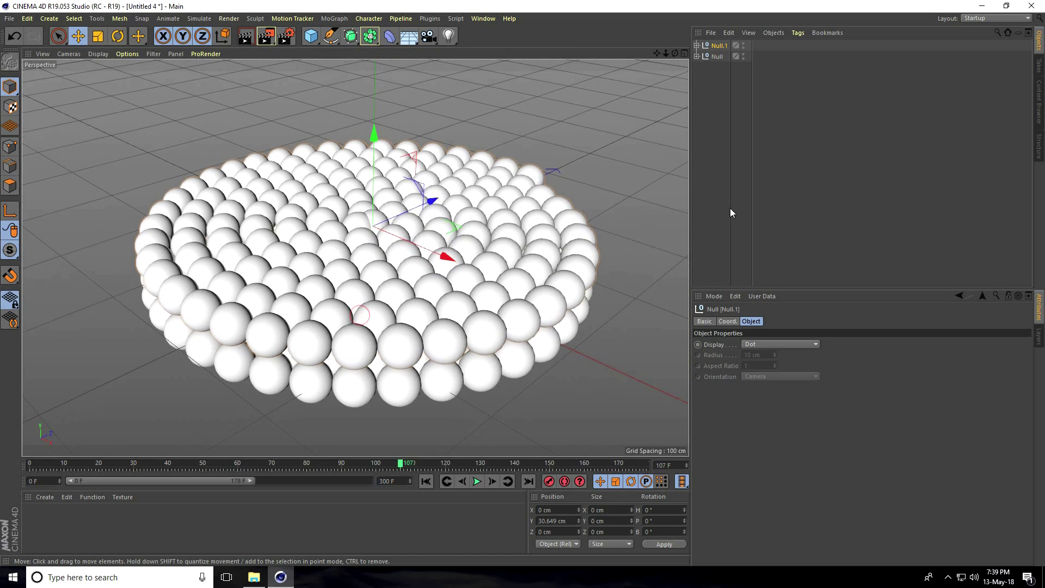
Shift all keyframes of the second layer's Cloner and Sphere so they start at about frame 104.
click(697, 46)
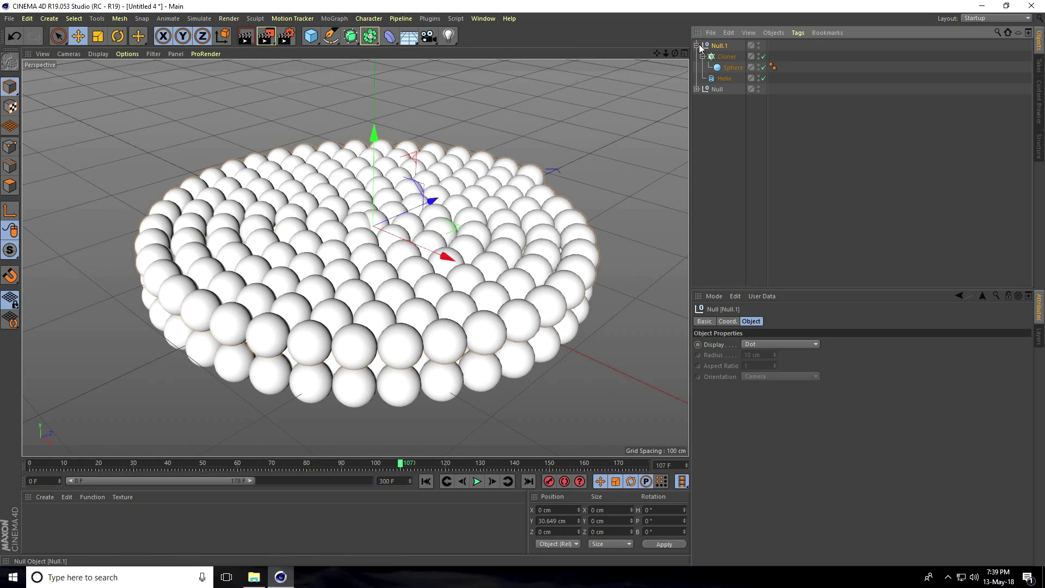
click(732, 67)
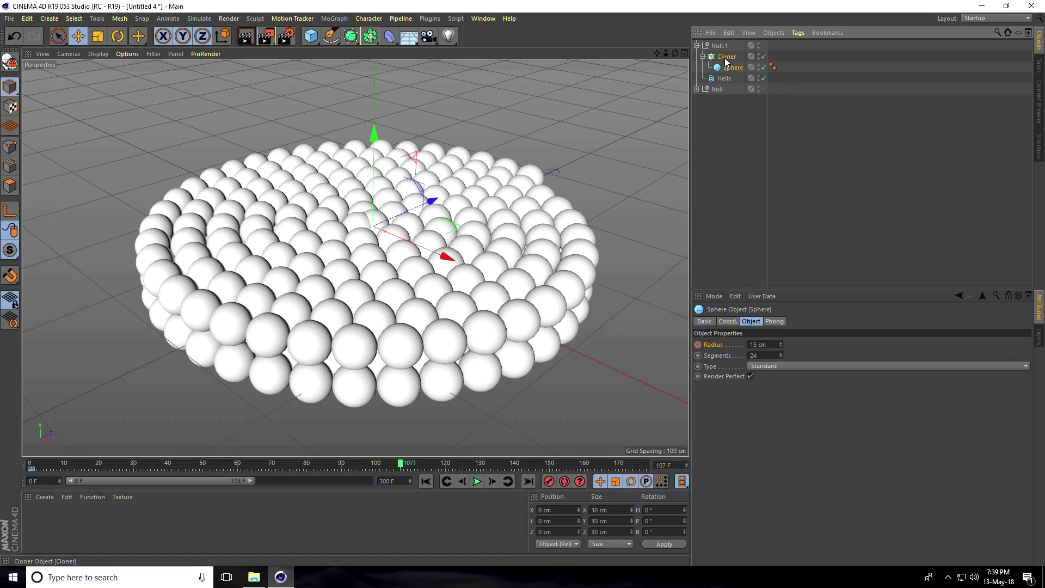
ctrl+click(726, 57)
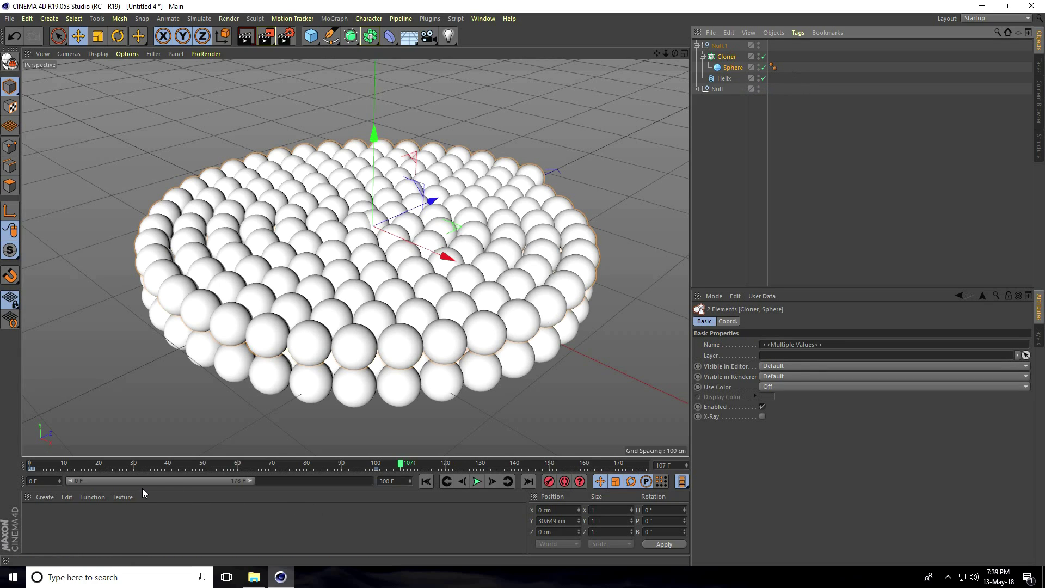
drag(393, 464, 294, 477)
drag(19, 477, 35, 467)
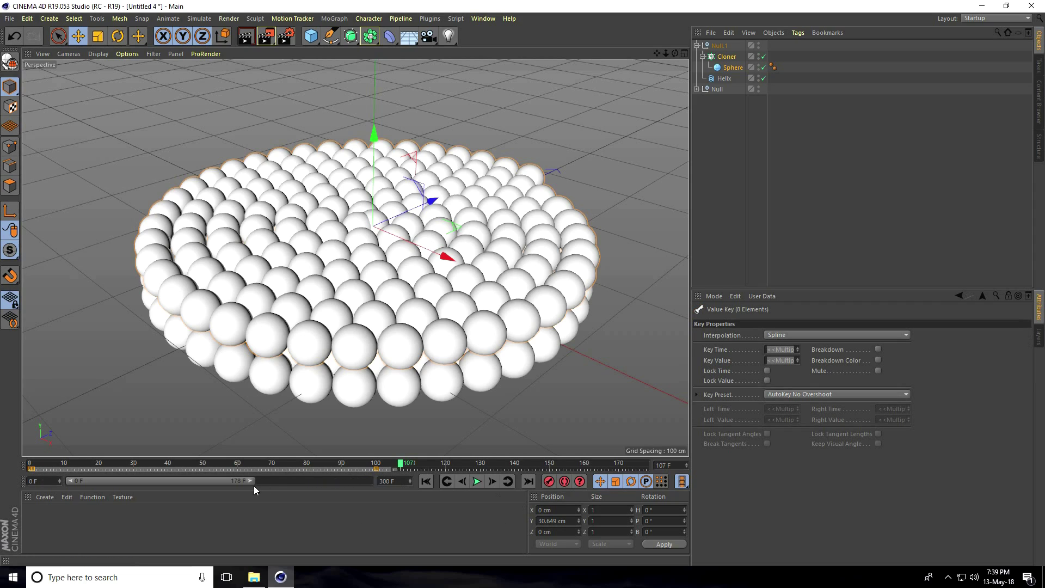
drag(216, 481, 282, 480)
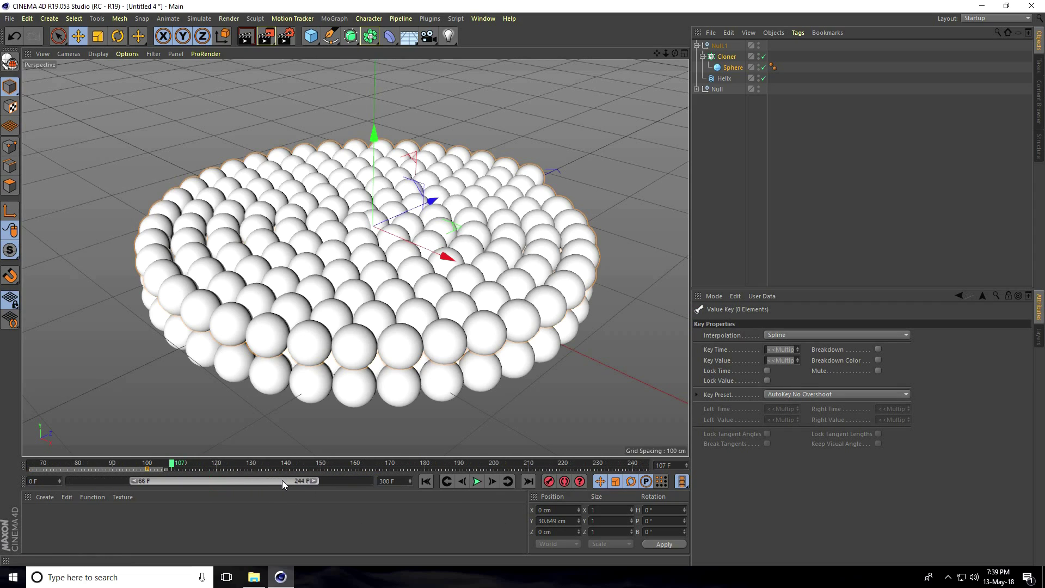
drag(159, 468, 498, 485)
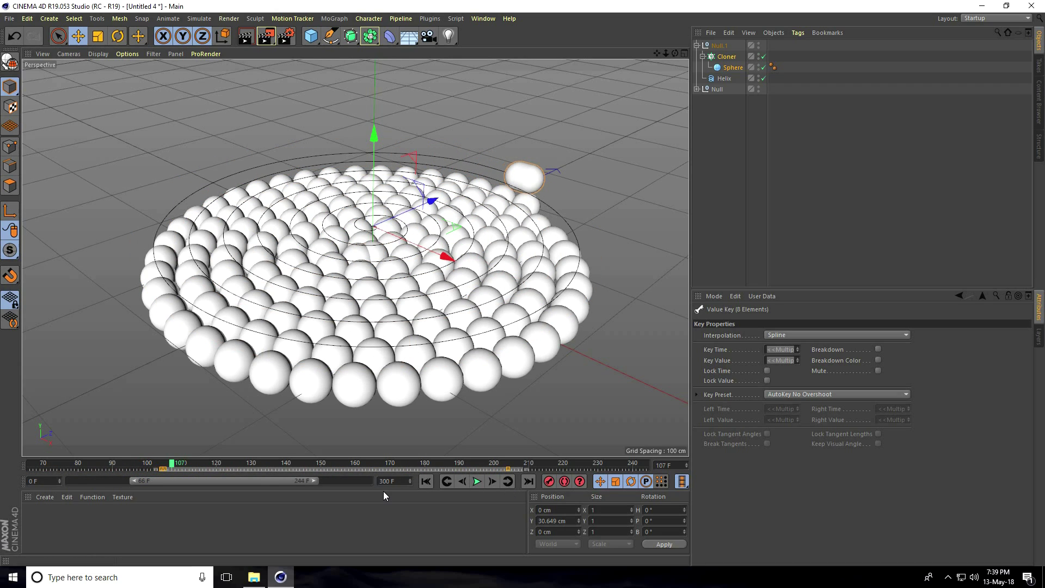
Extend the timeline preview range to 0–300 F and play the two-layer animation from the start.
drag(282, 479, 173, 485)
drag(249, 480, 376, 481)
click(427, 481)
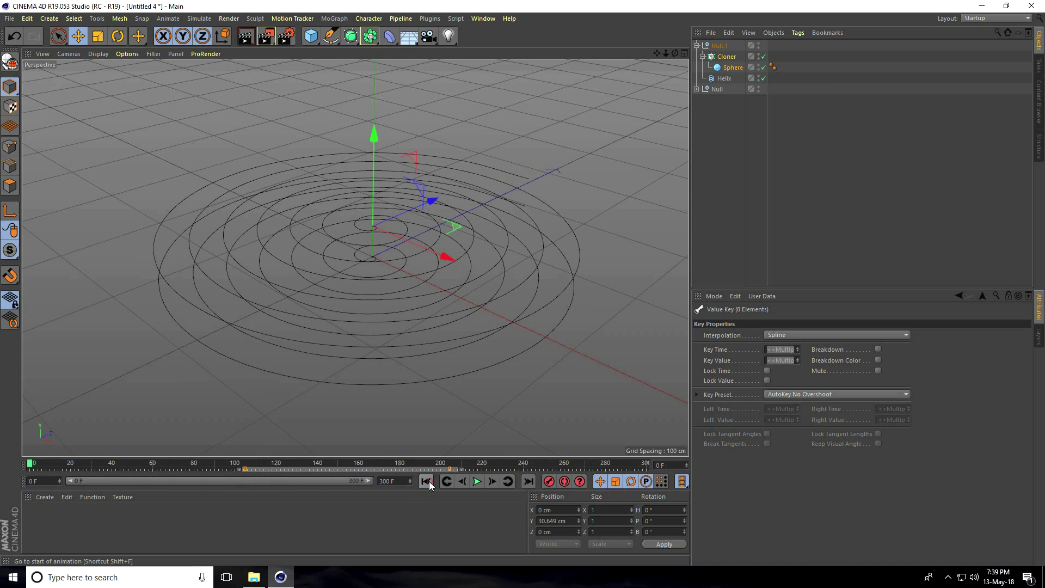
click(477, 481)
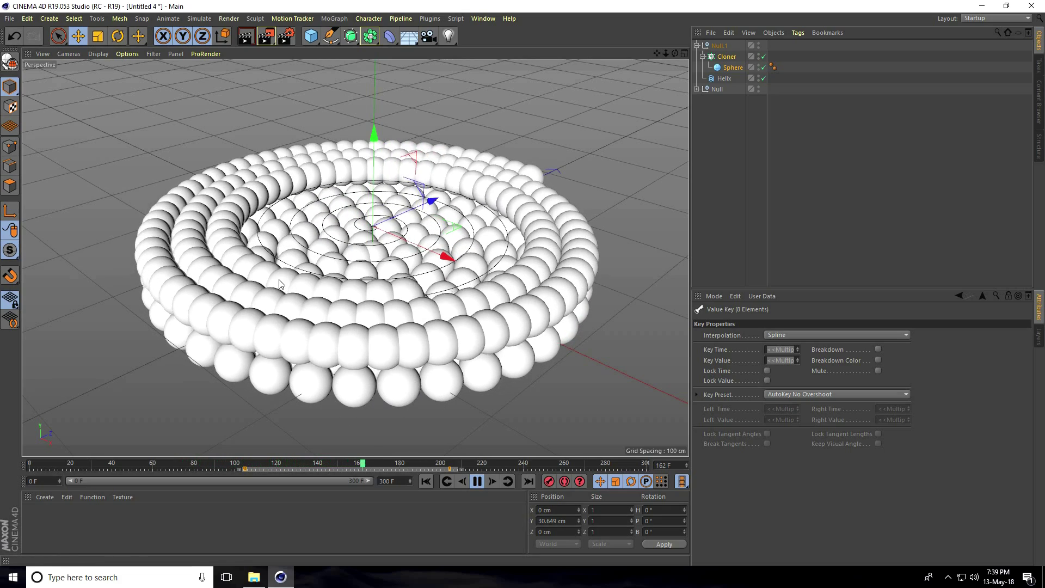
click(477, 481)
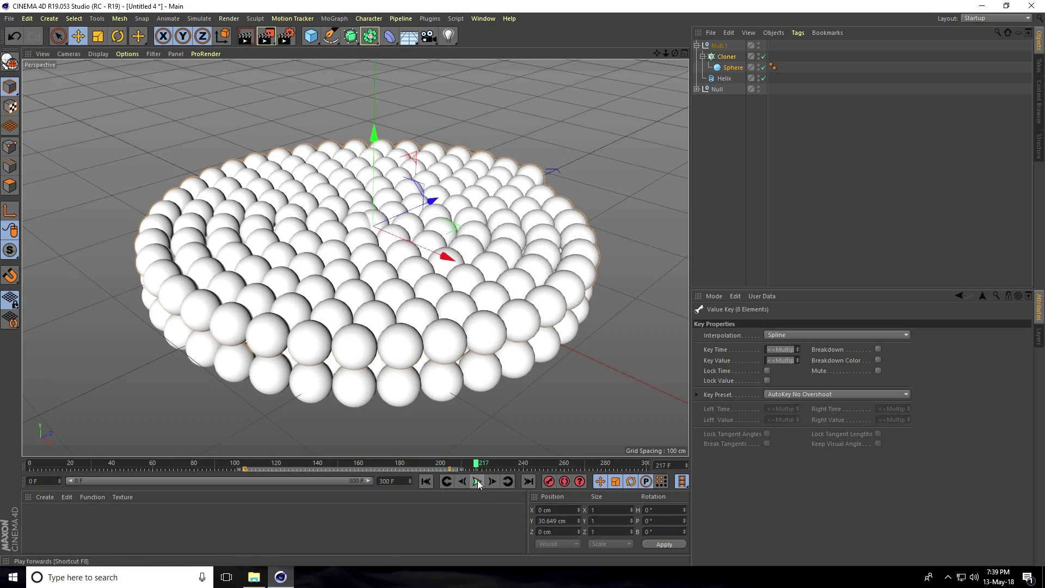
Duplicate the second layer's Null group in the front view and raise the copy to about 61.7 cm in Y.
middle_click(312, 317)
middle_click(448, 347)
scroll(404, 321, down, 4)
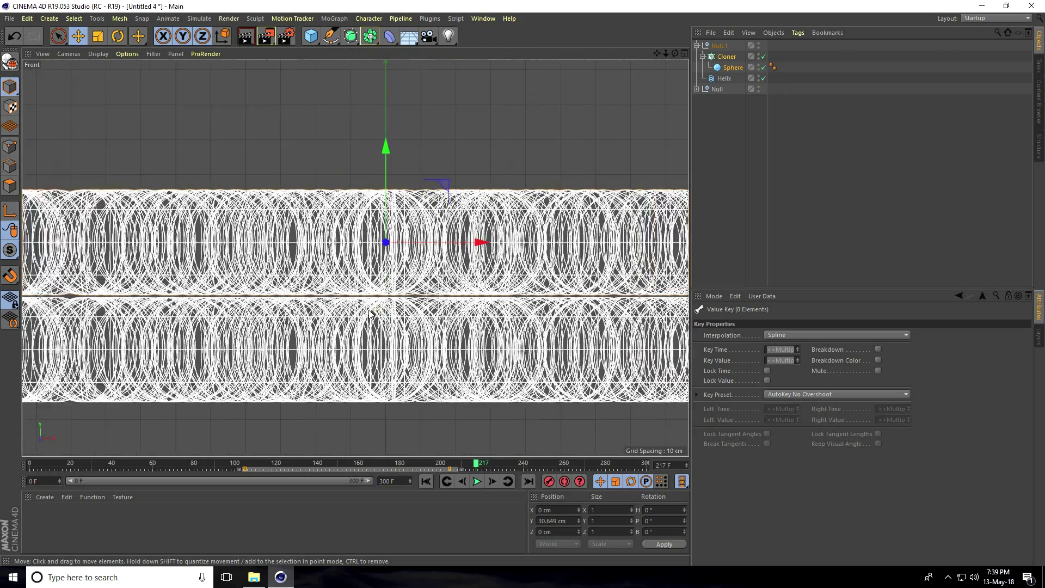
click(719, 46)
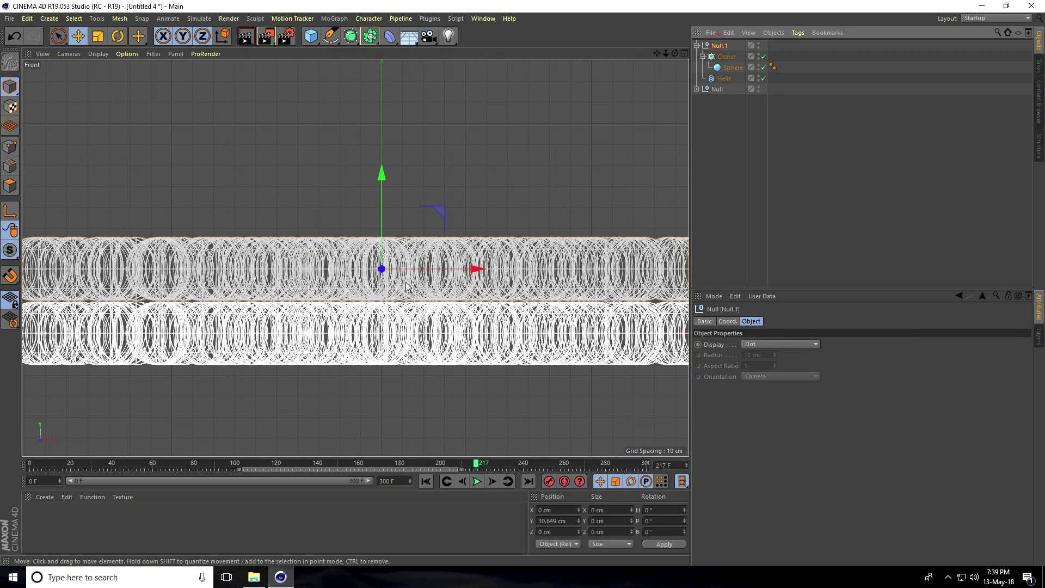
scroll(383, 301, down, 2)
ctrl+click(383, 299)
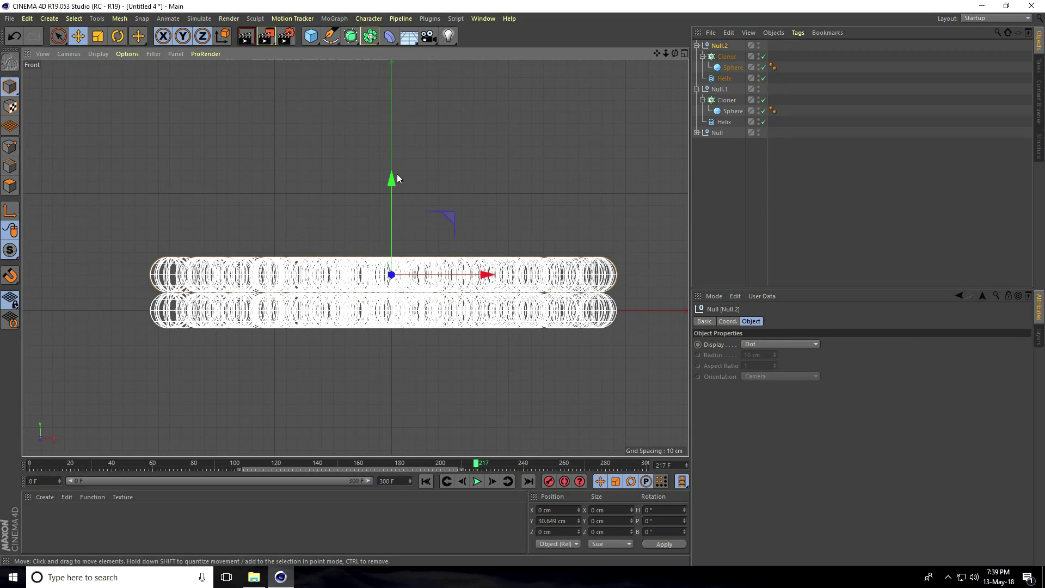
drag(395, 177, 407, 141)
middle_click(351, 299)
key(F1)
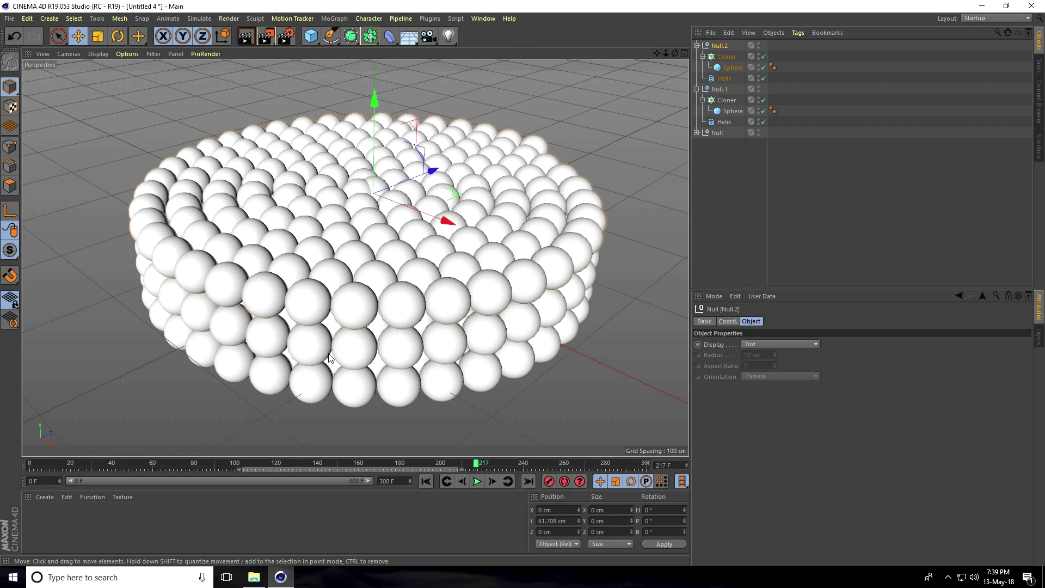
Extend the project end to 459 F and shift the third layer's Cloner and Sphere keyframes to start at about frame 216.
click(733, 69)
ctrl+click(726, 57)
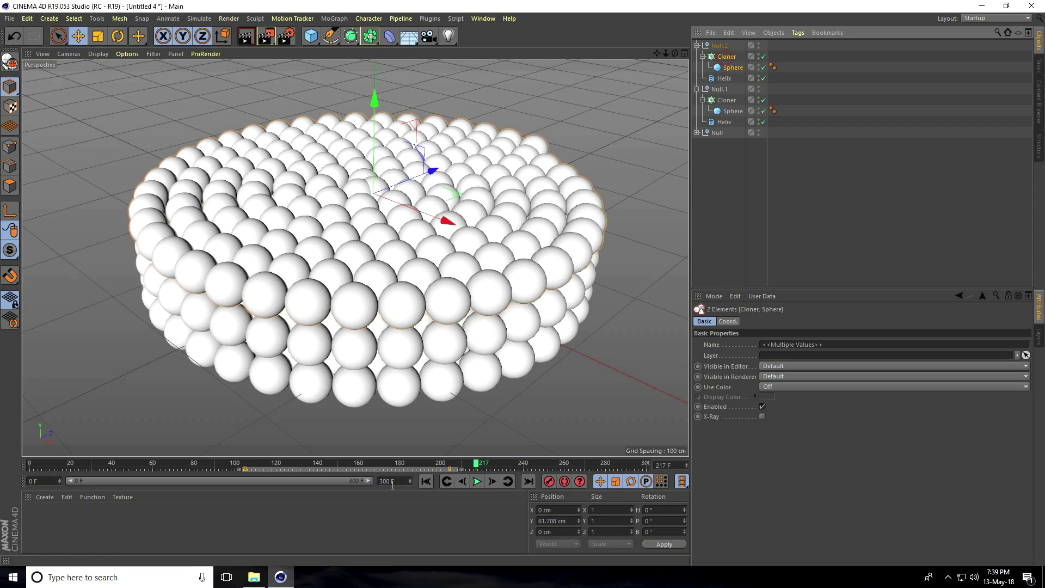
drag(411, 479, 410, 478)
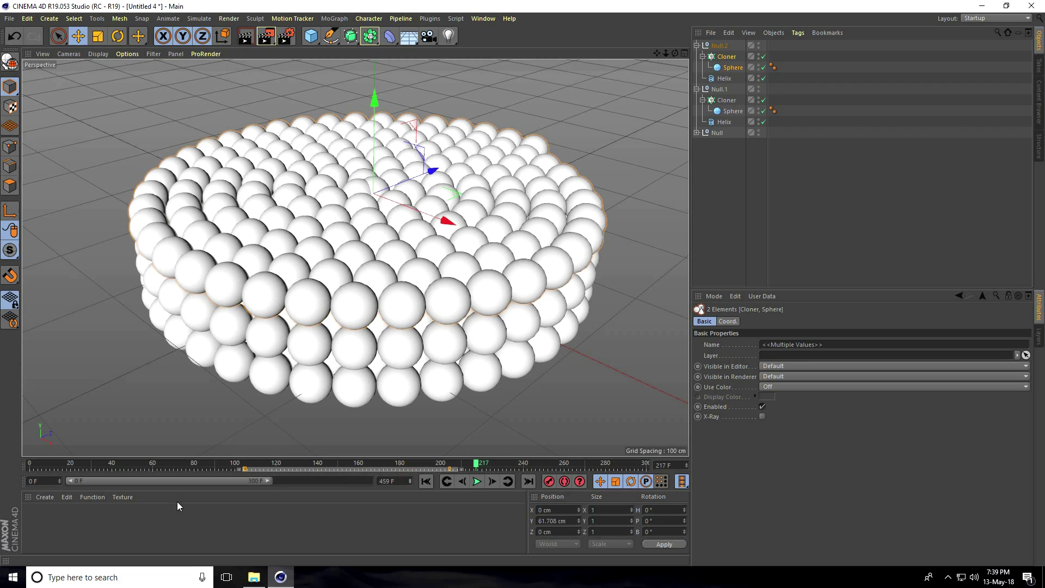
drag(197, 479, 479, 466)
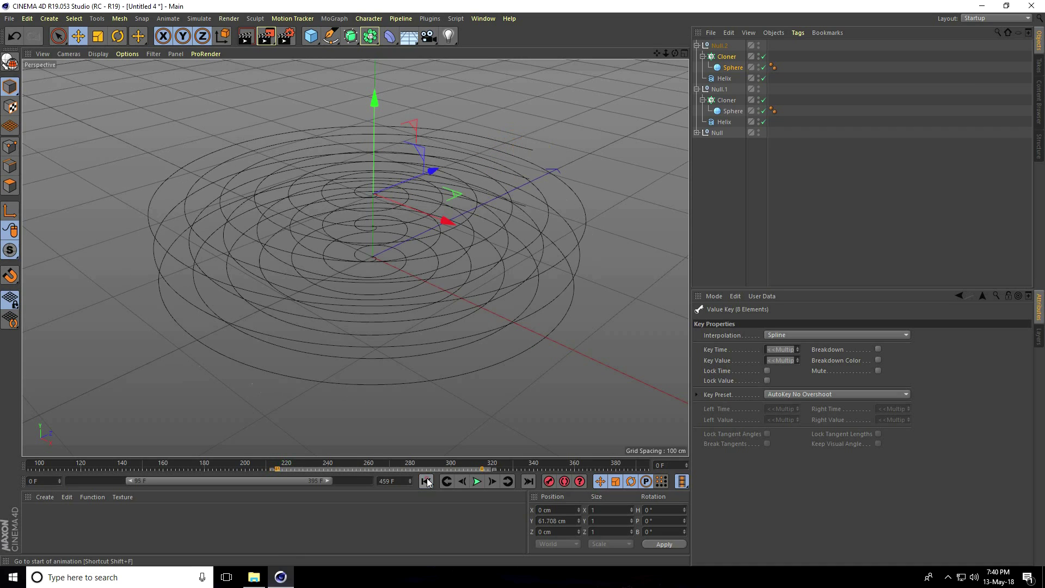
Play the three-layer animation from the start until the third layer has filled in.
click(478, 481)
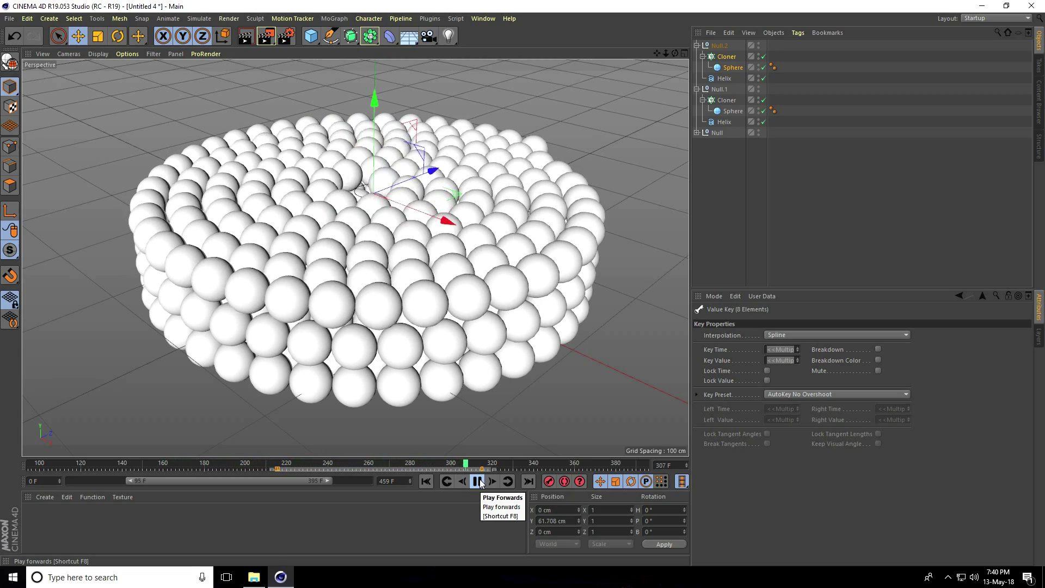
click(477, 481)
scroll(332, 327, down, 5)
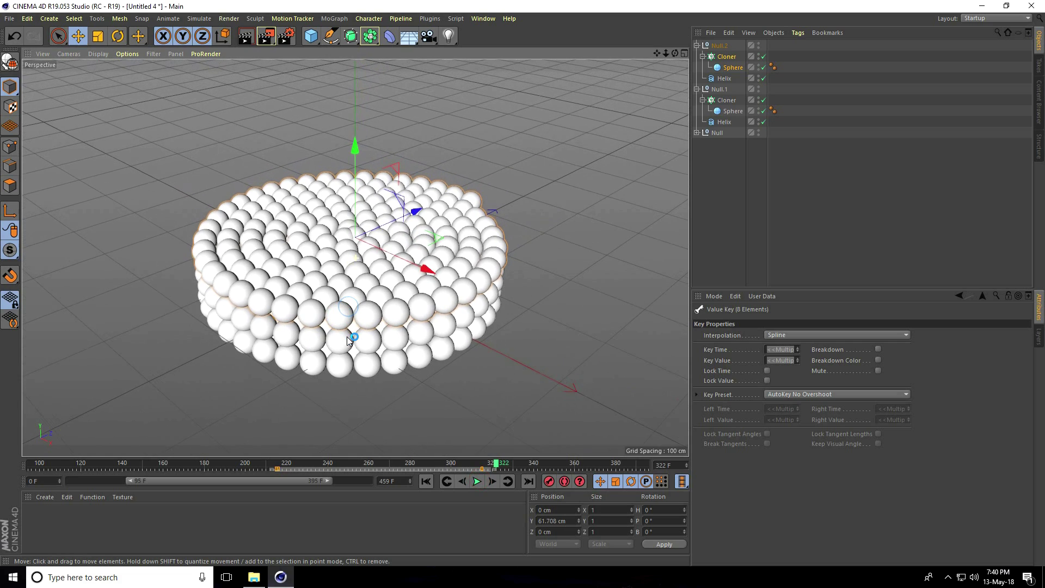
Set the timeline preview range to 159–459 F and duplicate the third layer's Null group.
drag(329, 481, 387, 482)
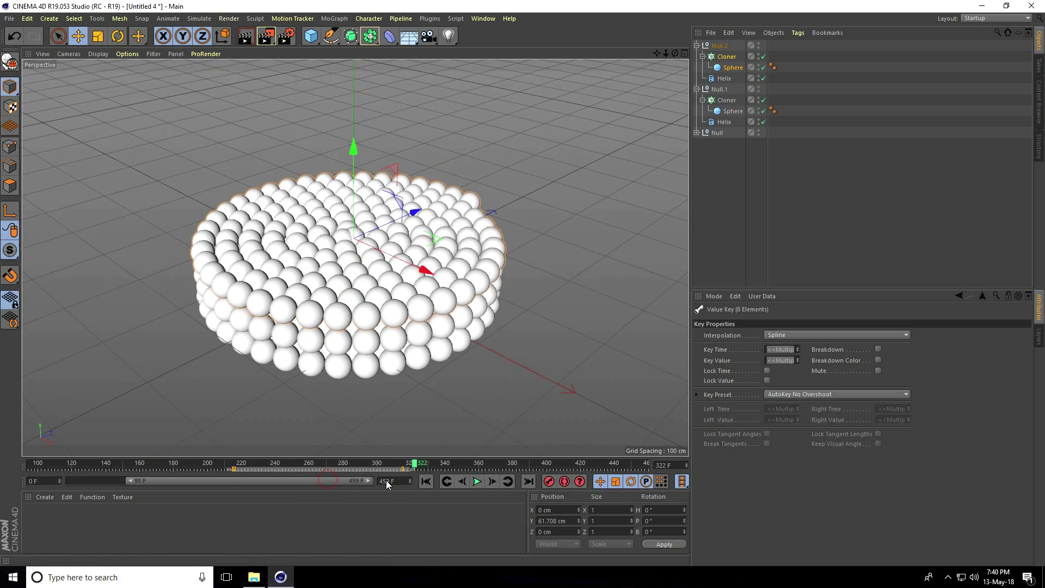
drag(135, 481, 170, 481)
click(351, 275)
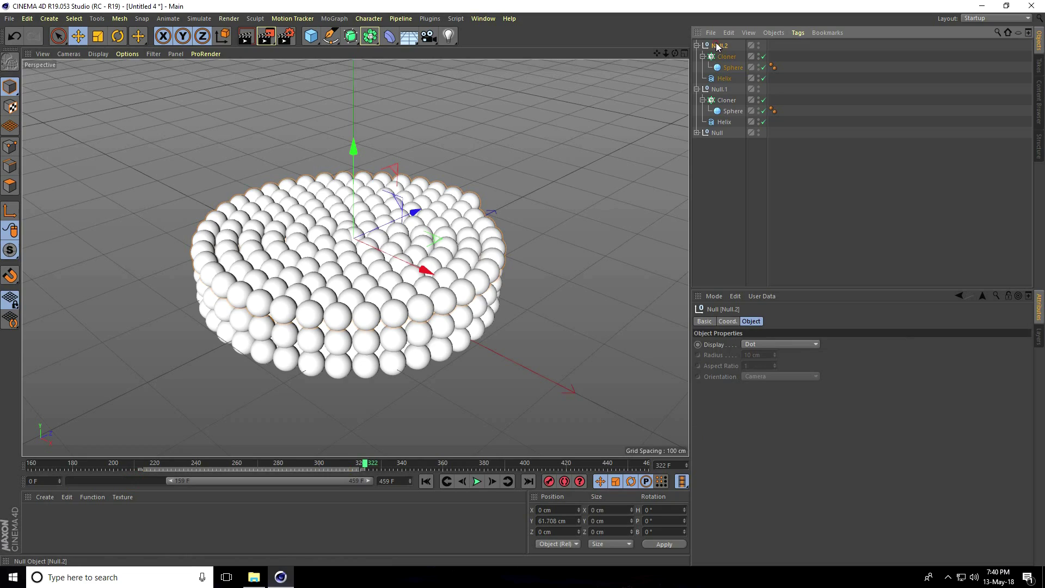
key(ctrl+c)
key(ctrl+v)
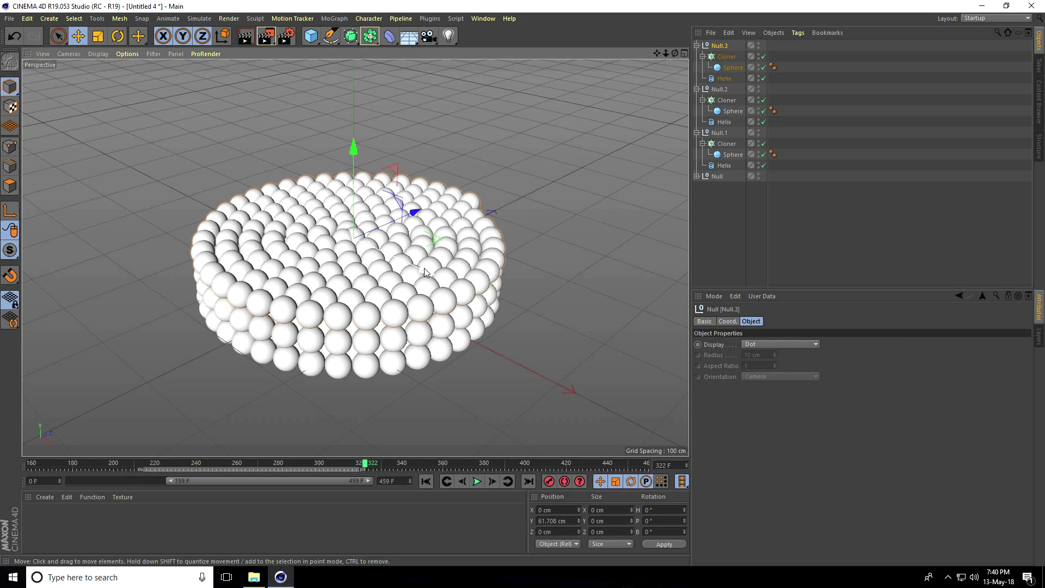
Shift the keyframes of the newest layer's Cloner and Sphere to start at about frame 322 and play from about frame 234.
click(732, 68)
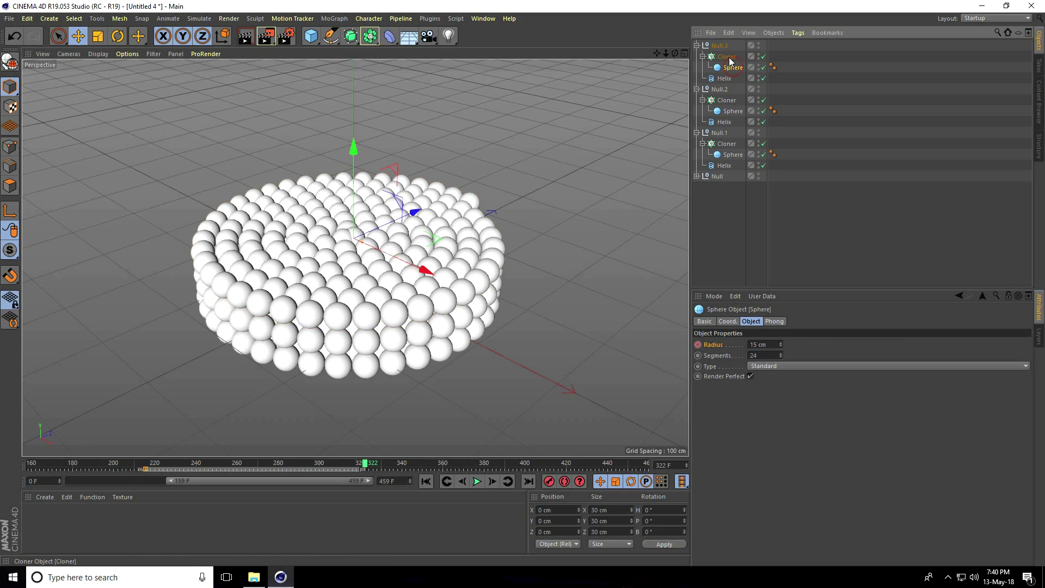
ctrl+click(729, 58)
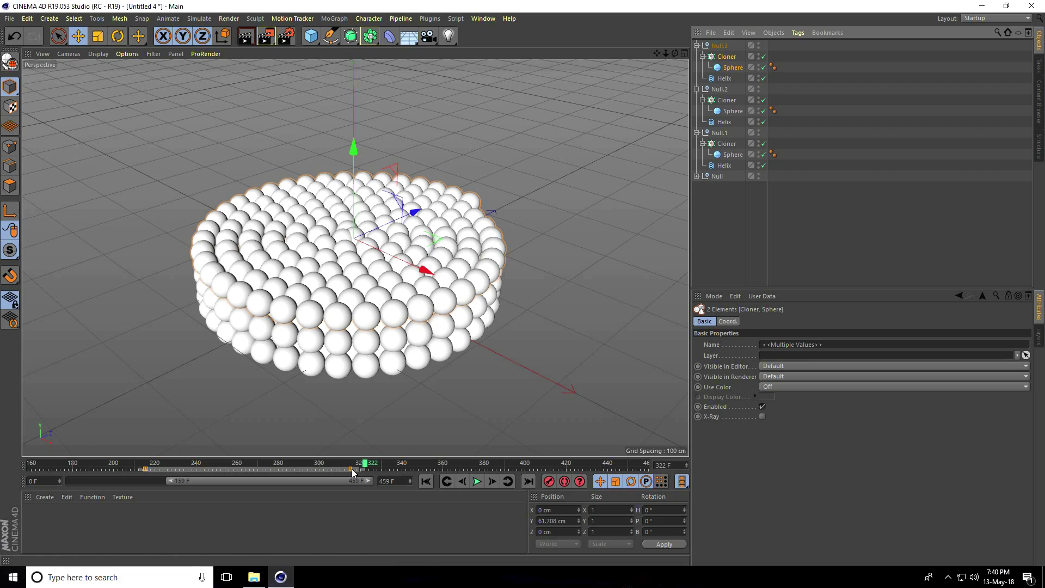
drag(350, 468, 558, 470)
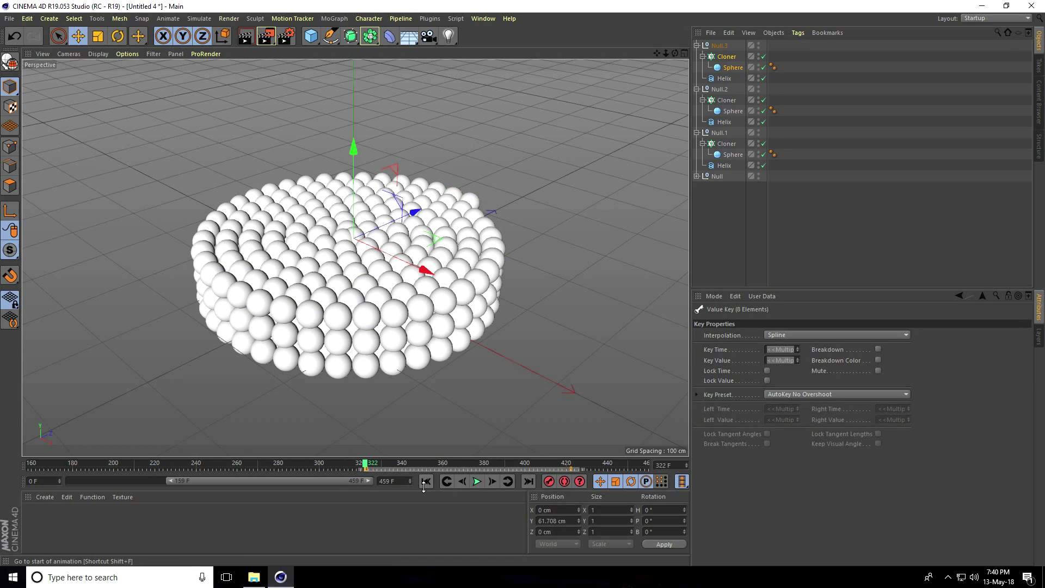
drag(371, 465, 184, 474)
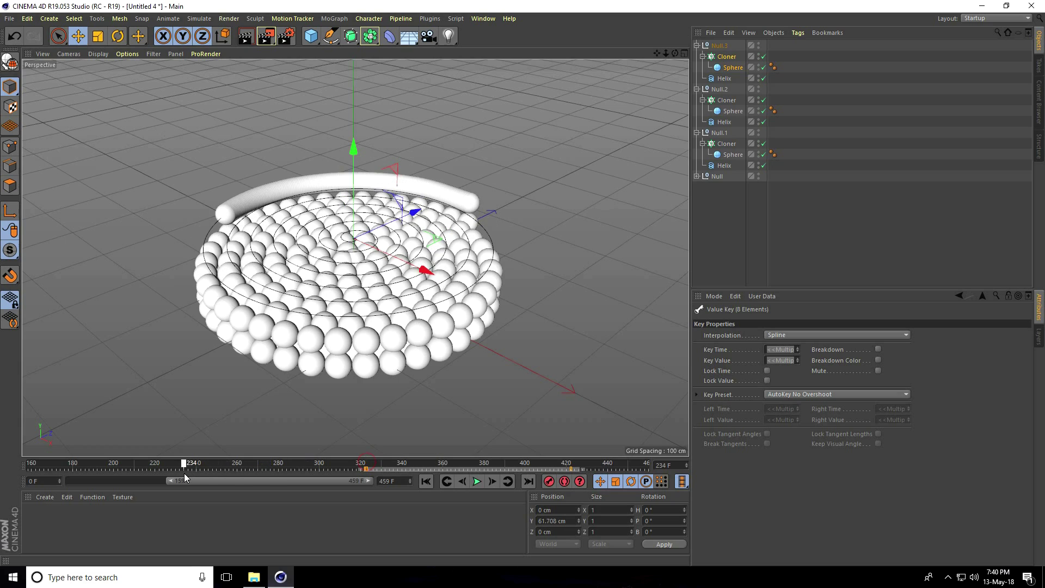
click(478, 483)
Raise the fourth layer's Null group to about 92.25 cm in Y in the front view.
middle_click(381, 314)
middle_click(450, 315)
click(719, 45)
scroll(397, 168, up, 4)
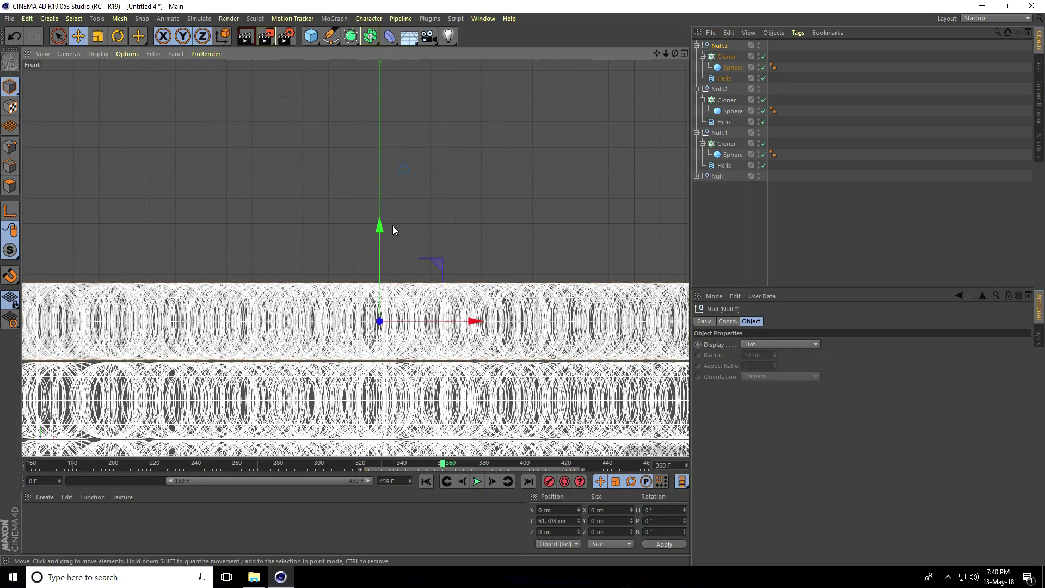
drag(385, 227, 384, 144)
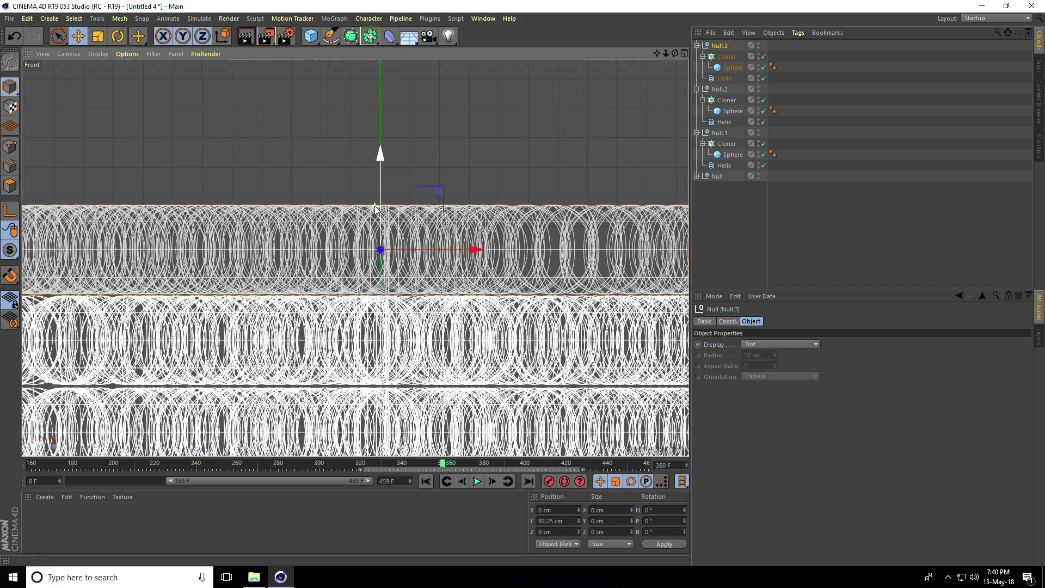
middle_click(224, 159)
middle_click(223, 159)
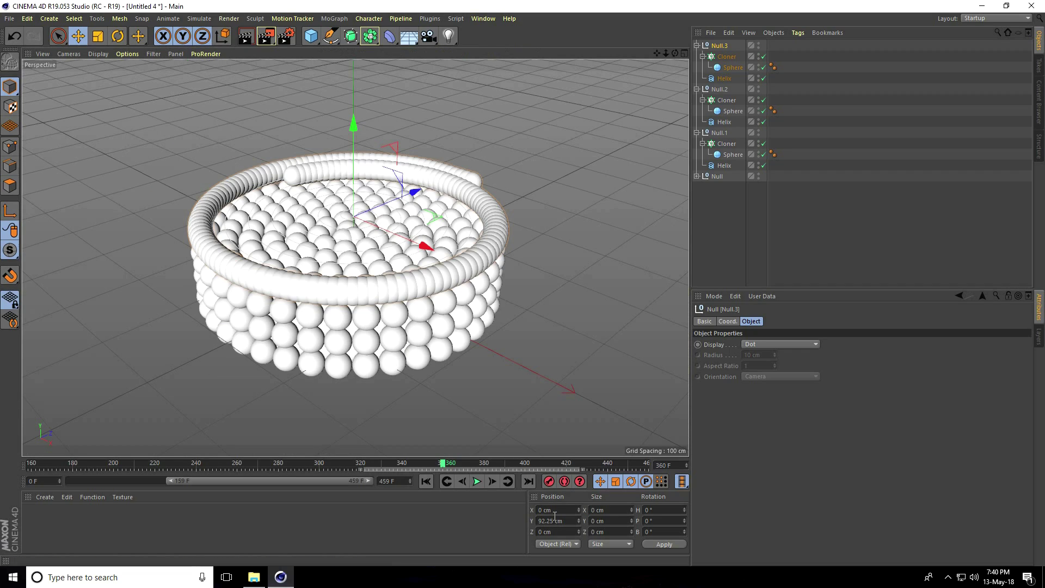
Play the animation from frame 360 until the fourth layer has filled in.
click(476, 481)
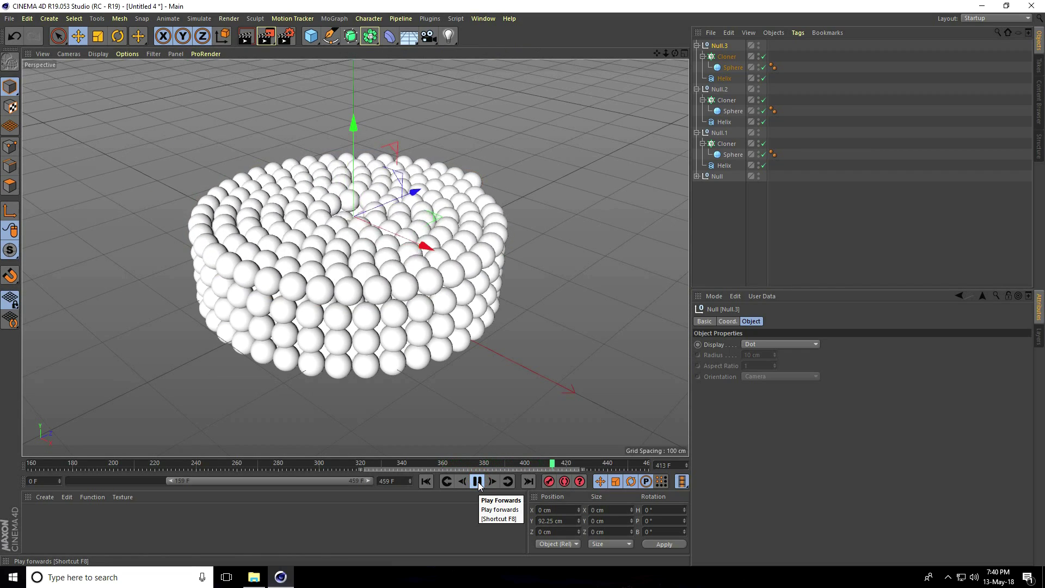
click(478, 481)
mouse_move(338, 349)
alt+mouse_down()
mouse_move(335, 287)
mouse_move(318, 316)
mouse_move(324, 341)
alt+mouse_up()
right_click(325, 341)
Duplicate the fourth layer's Null group and raise the copy to about 122.7 cm in Y in the front view.
click(719, 48)
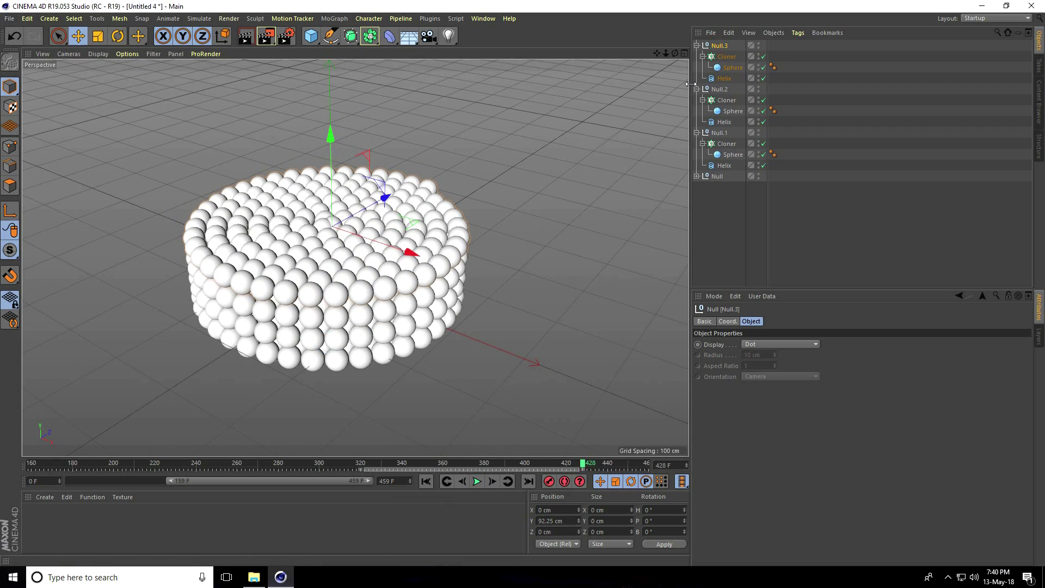
key(ctrl+c)
key(ctrl+v)
middle_click(316, 348)
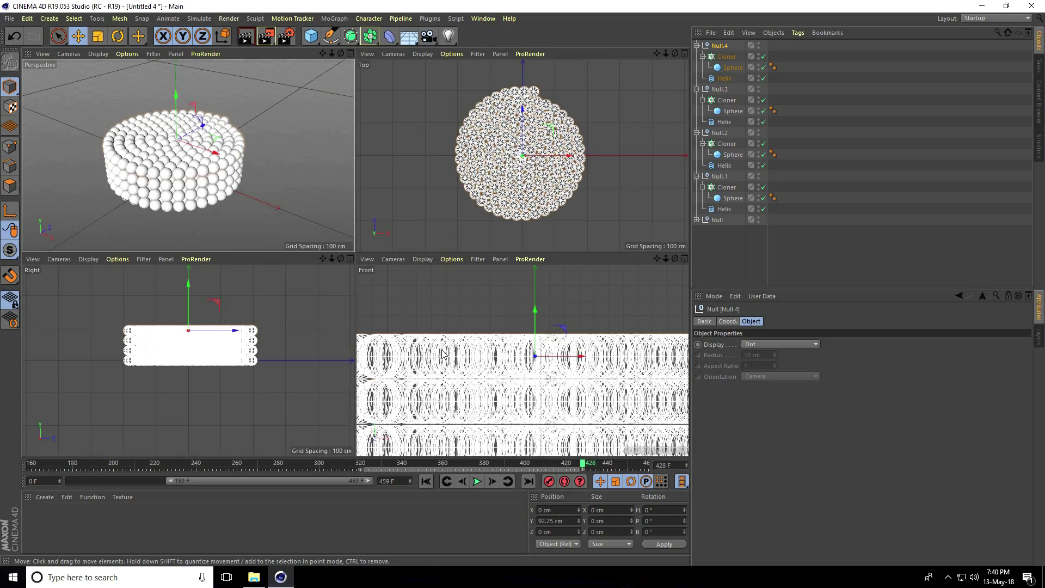
middle_click(365, 273)
drag(384, 158, 381, 66)
scroll(366, 203, up, 1)
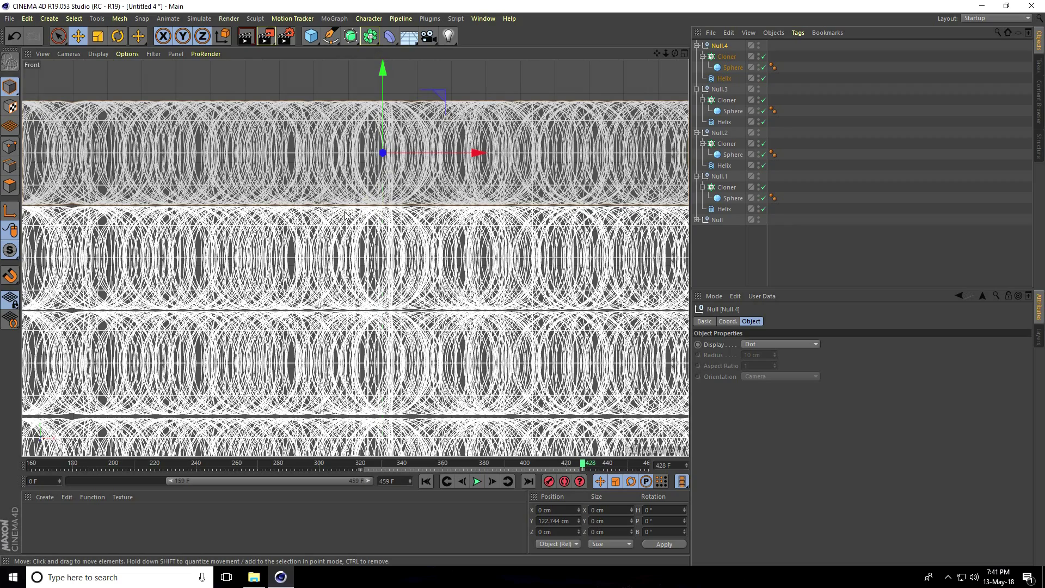
middle_click(344, 216)
middle_click(305, 229)
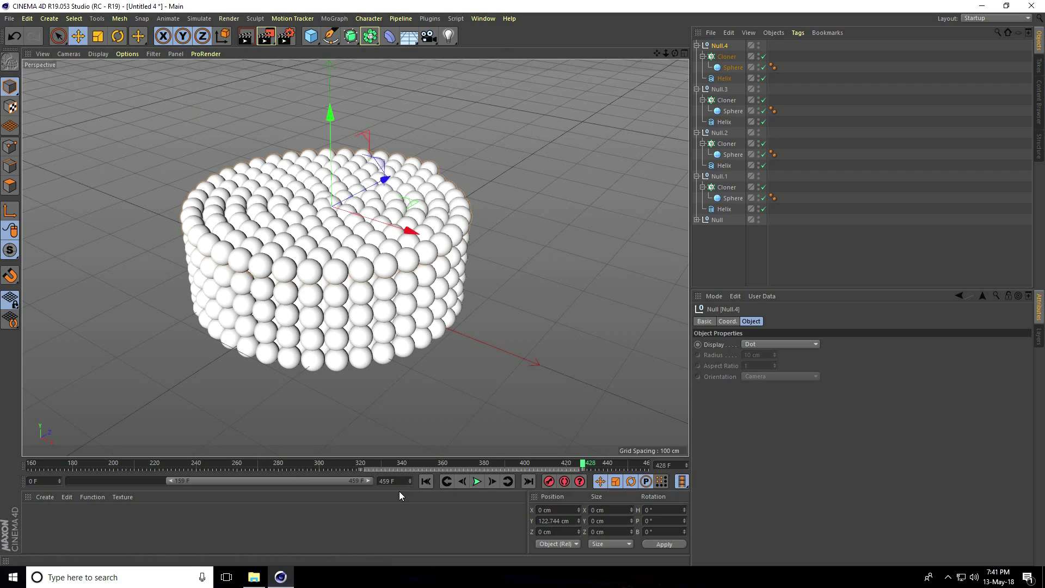
Extend the project end to 702 F and shift the fifth layer's Cloner and Sphere keyframes to start at about frame 433.
drag(410, 479, 382, 482)
drag(177, 478, 245, 481)
click(258, 463)
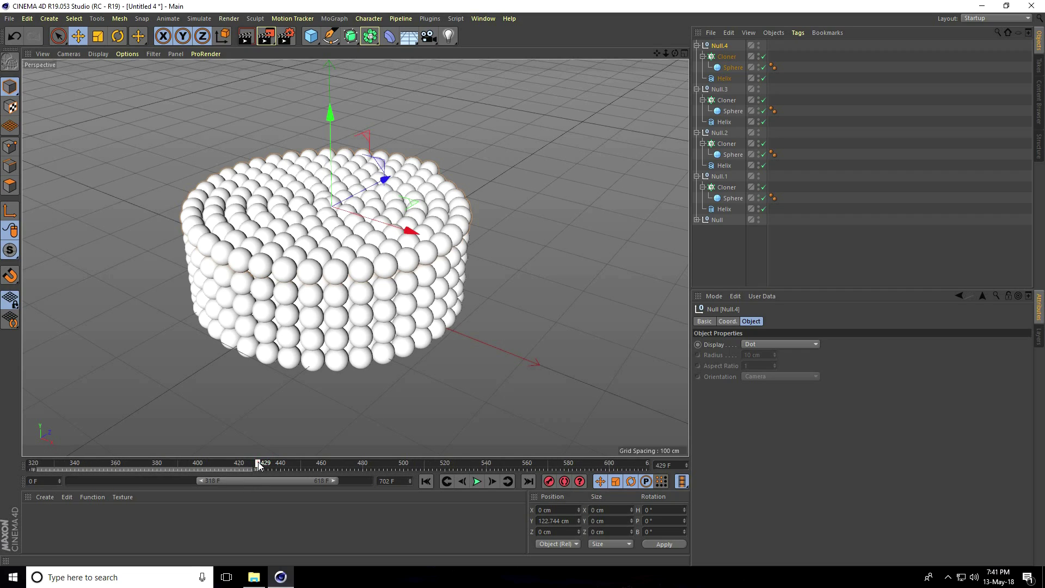
click(733, 68)
shift+click(726, 58)
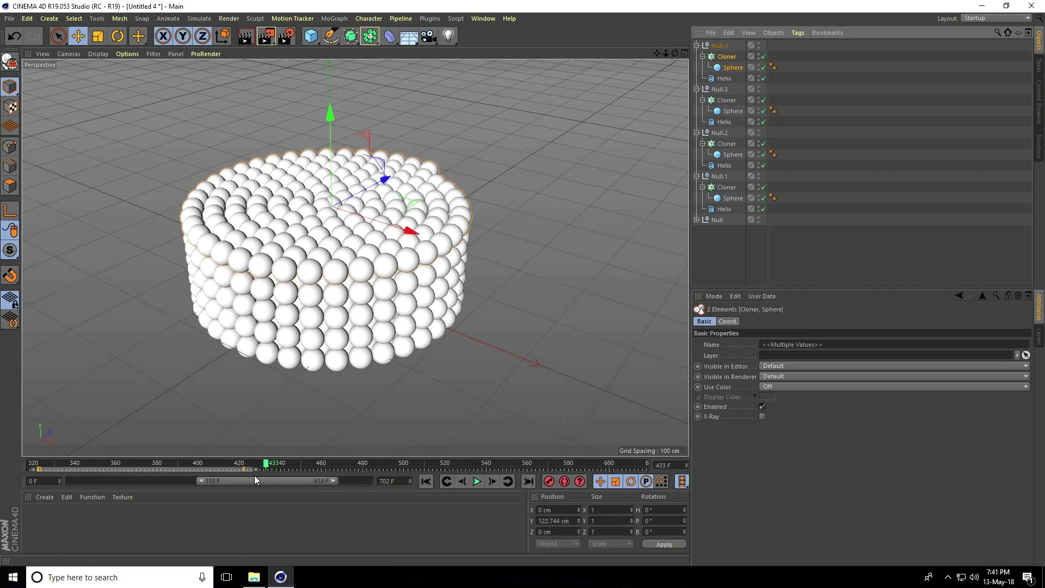
drag(244, 470, 471, 467)
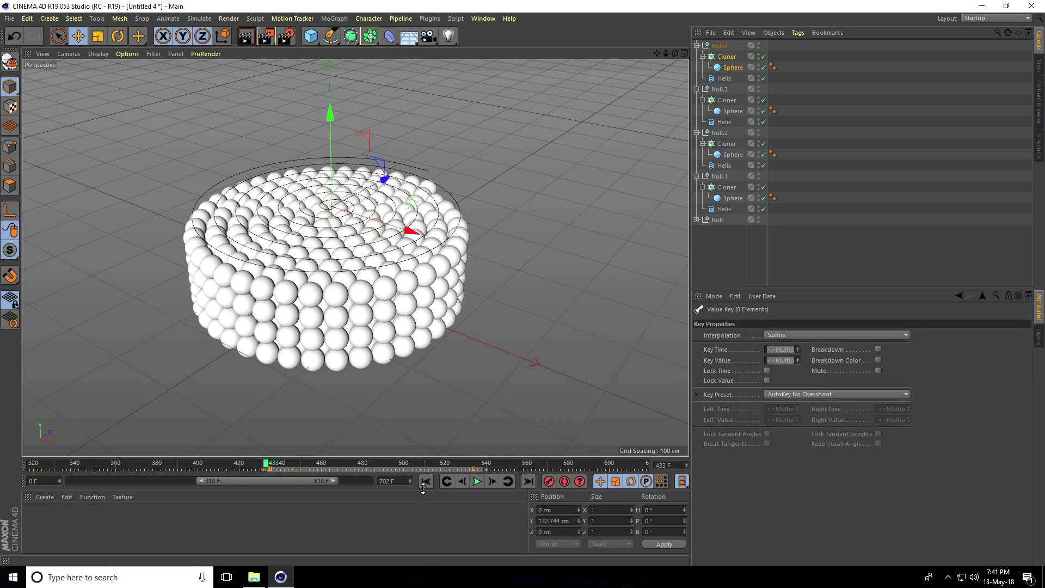
Extend the timeline preview range to 0–702 F and play the five-layer animation from the start.
drag(200, 481, 43, 488)
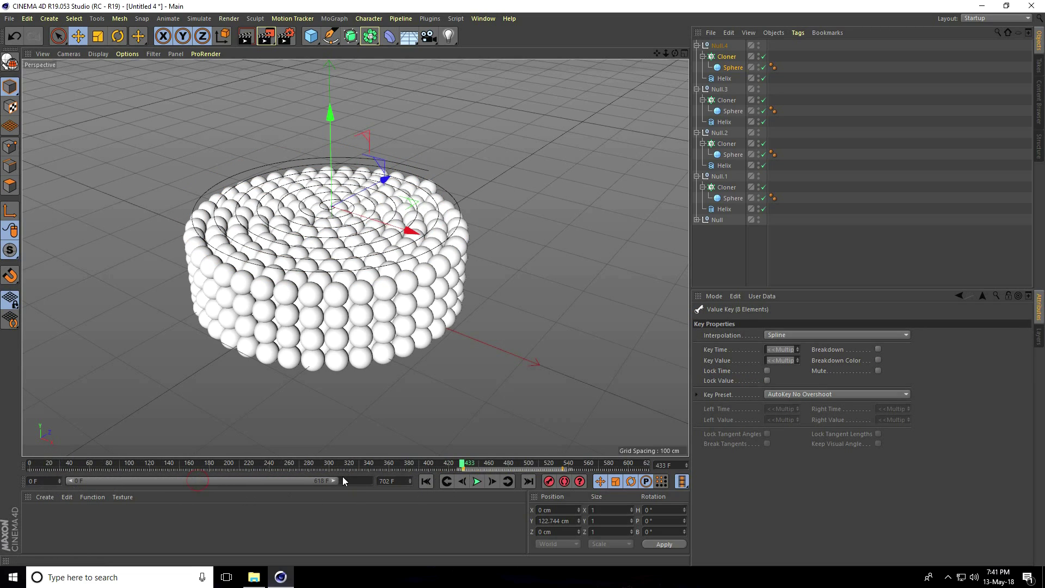
drag(334, 482, 429, 485)
click(426, 482)
click(477, 481)
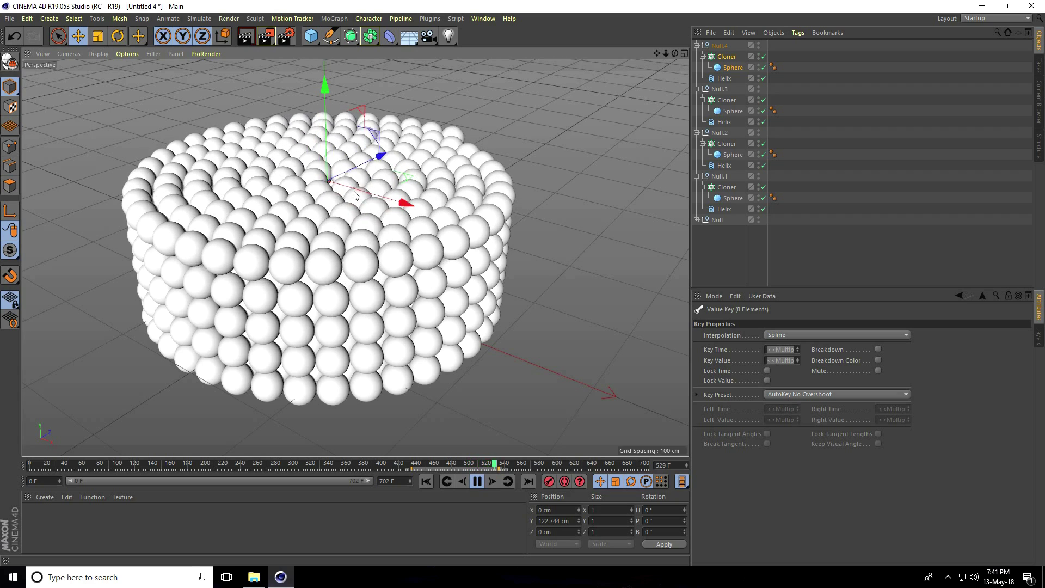
click(476, 482)
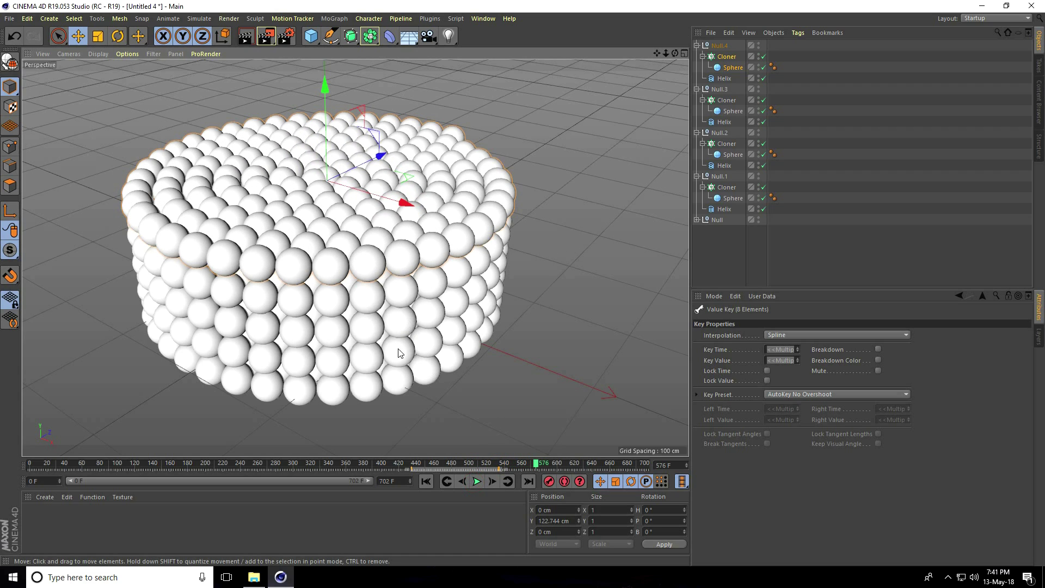
alt+drag(384, 345, 380, 342)
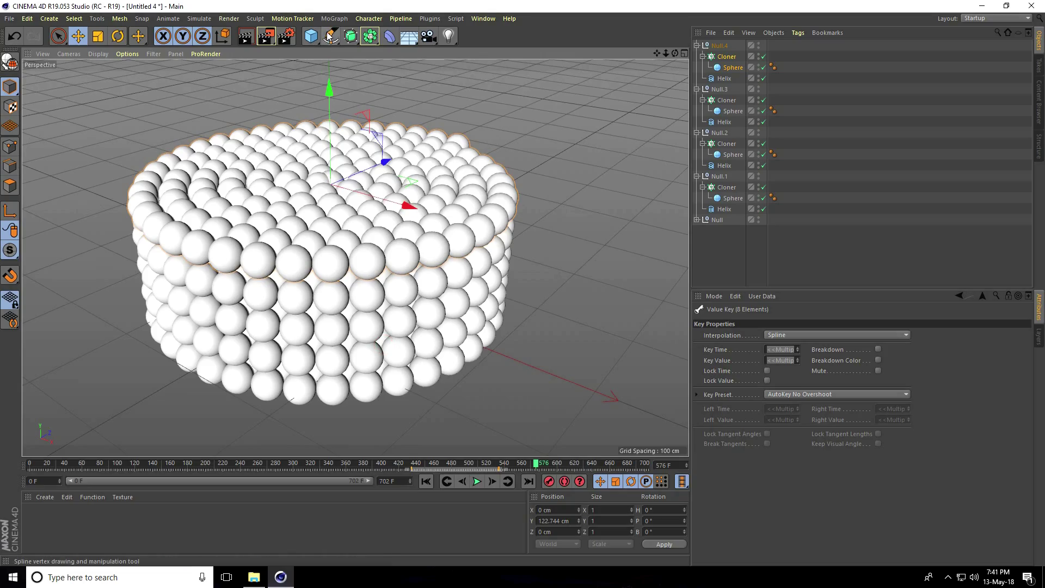
Add a Floor object to the scene and check its height against the sphere stack in the front view.
click(406, 37)
click(457, 52)
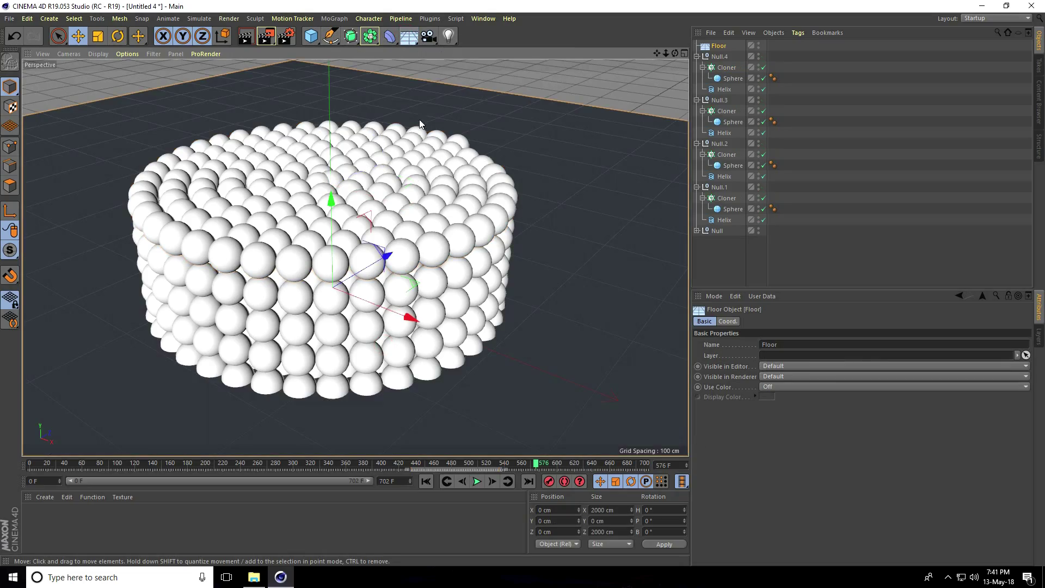
middle_click(391, 244)
scroll(422, 291, down, 5)
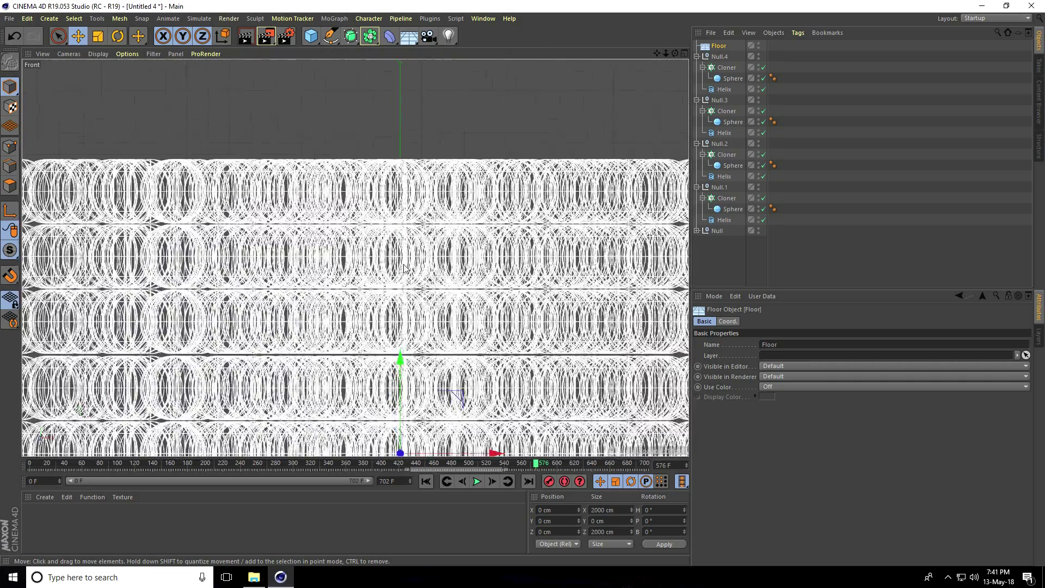
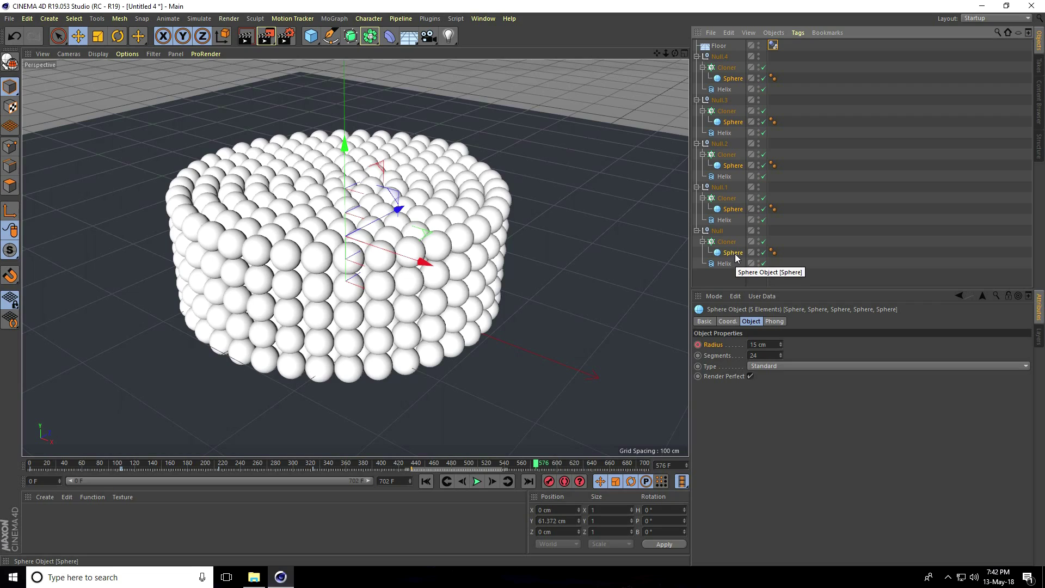
Add Rigid Body tags to the Spheres of all five layers and disable their dynamics.
right_click(735, 253)
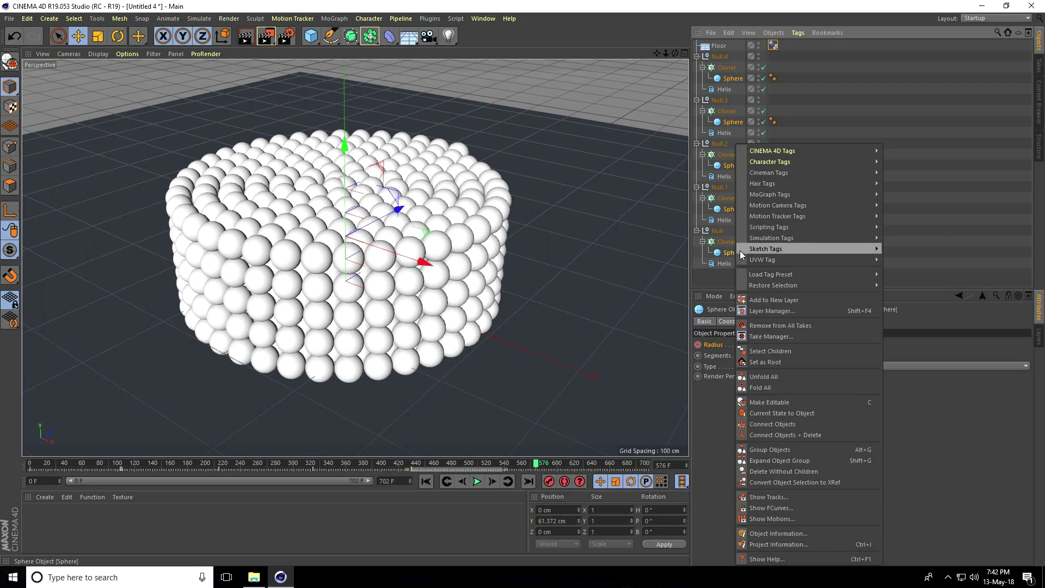
mouse_move(761, 238)
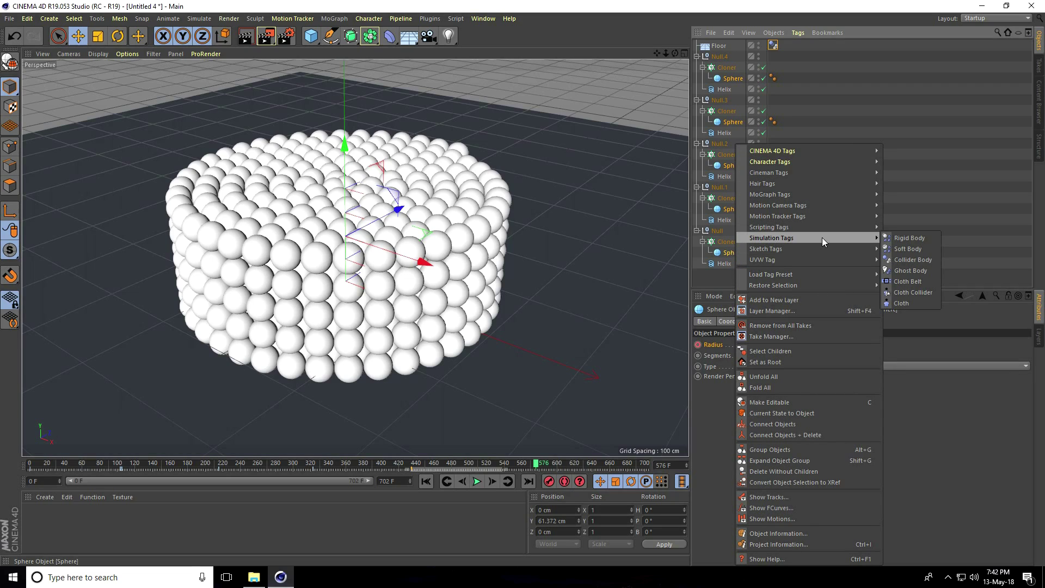
click(905, 241)
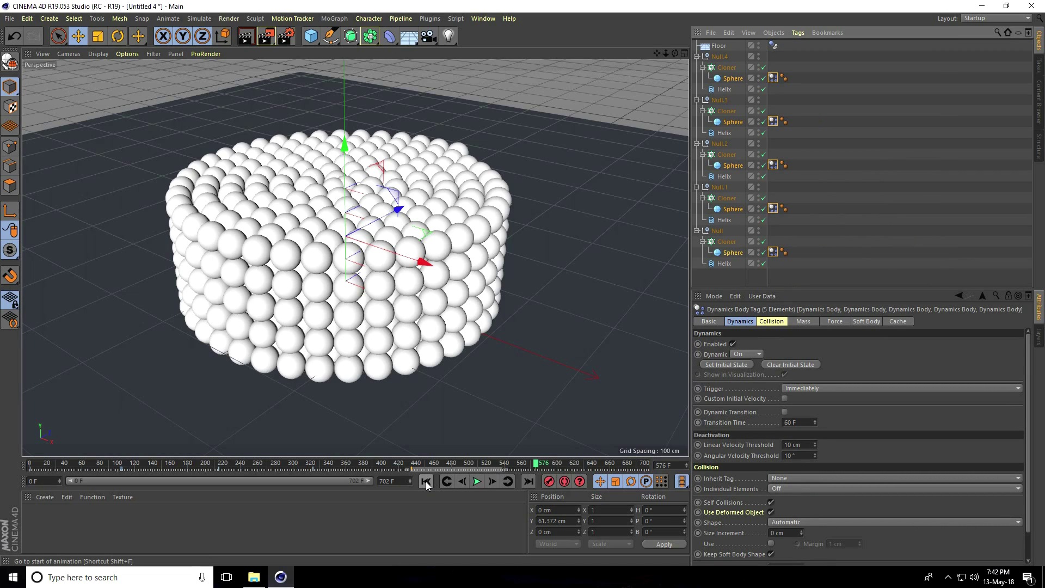
click(733, 343)
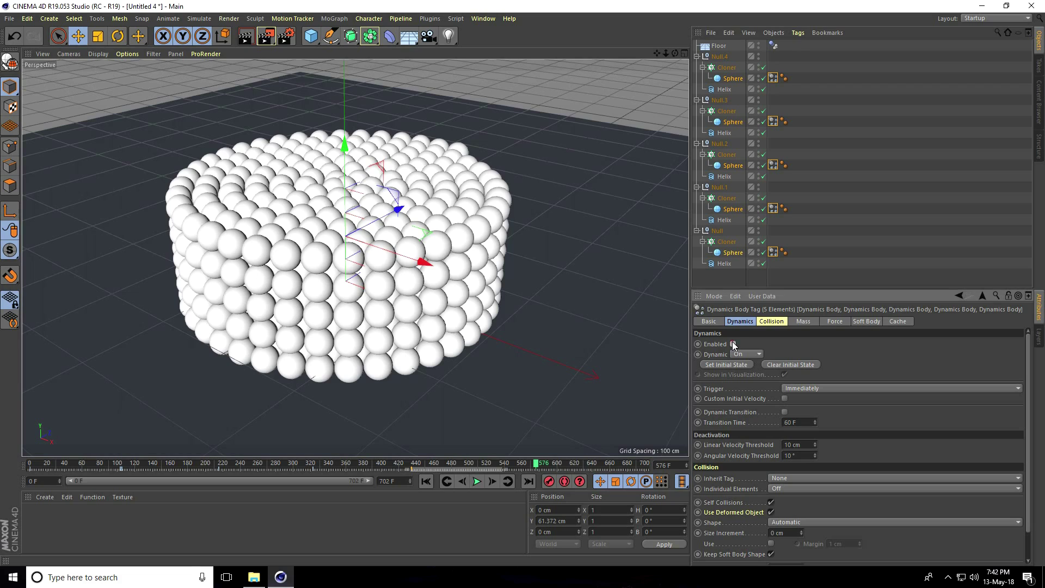
Play the five-layer animation from the start with the spheres' dynamics disabled to see when the stack is complete.
click(420, 482)
click(477, 481)
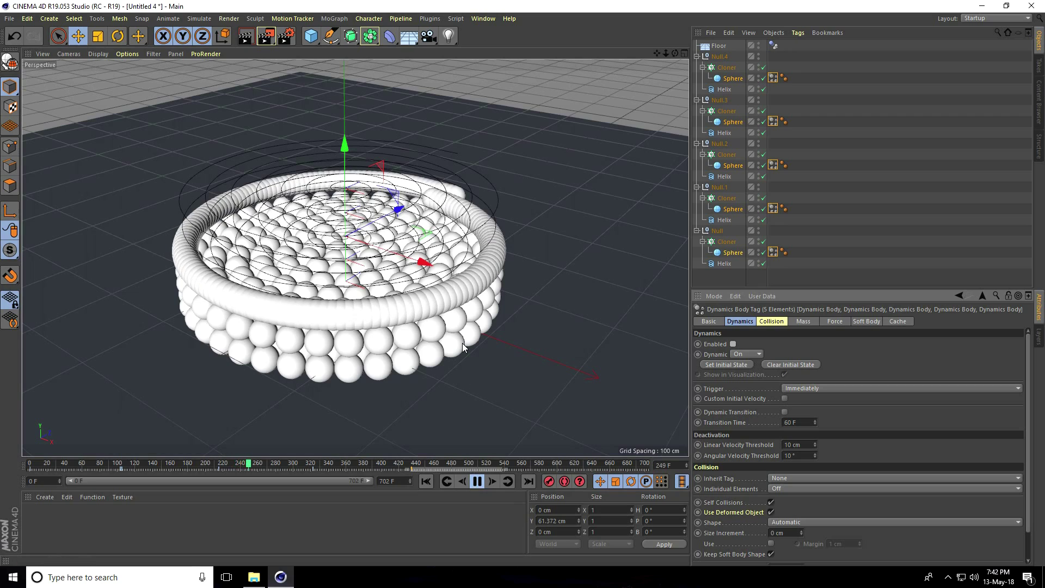
click(478, 482)
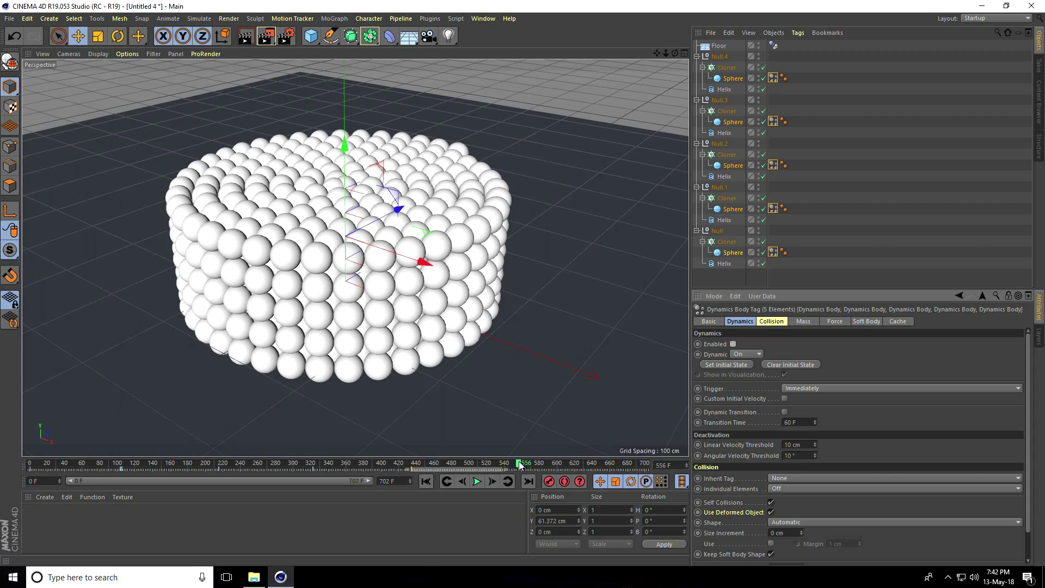
Keyframe the five Dynamics Body tags' Enabled setting off at frame 560 and on at frame 563.
drag(518, 466, 533, 462)
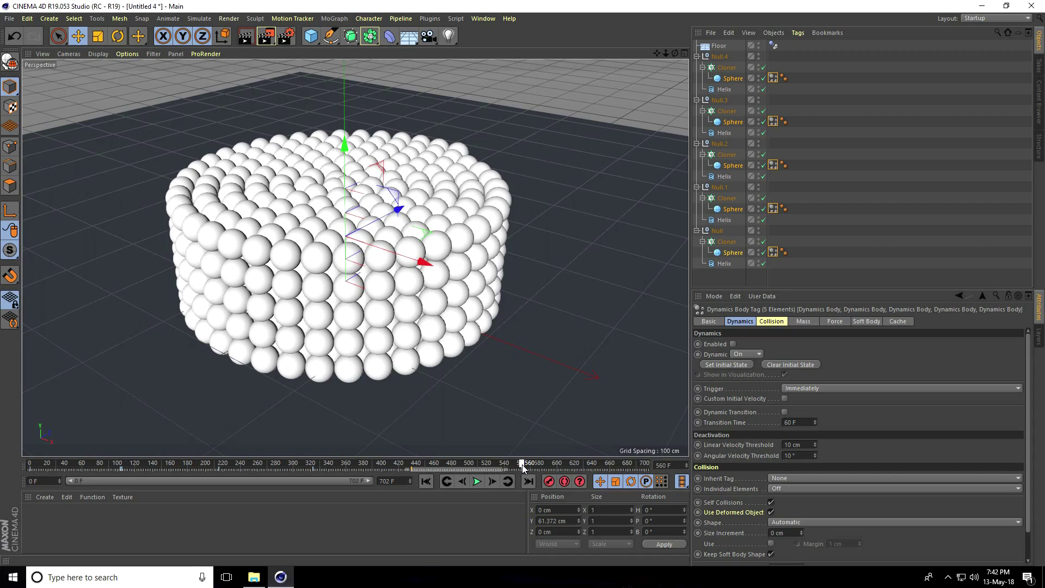
click(697, 344)
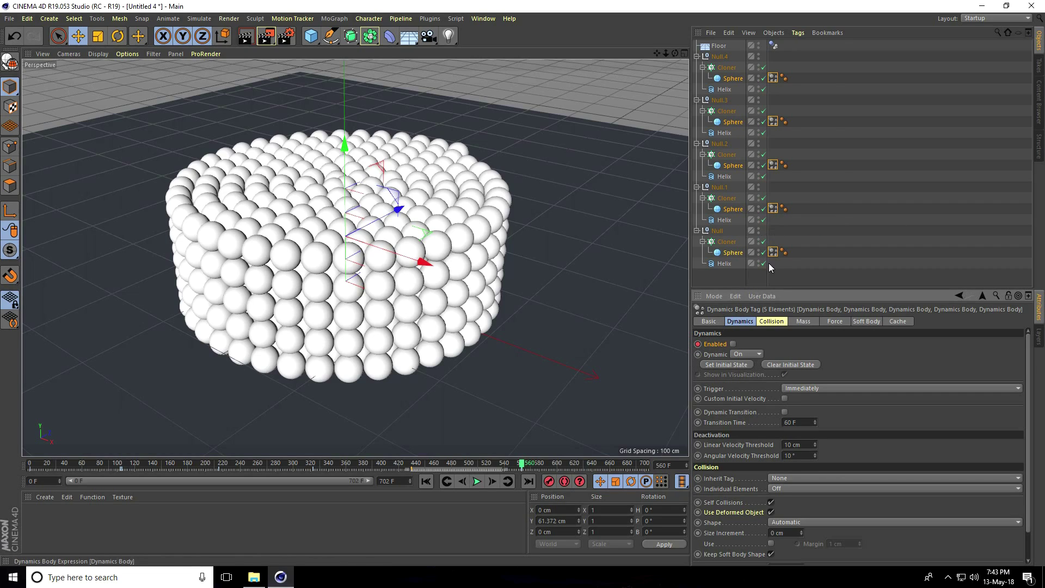
click(522, 465)
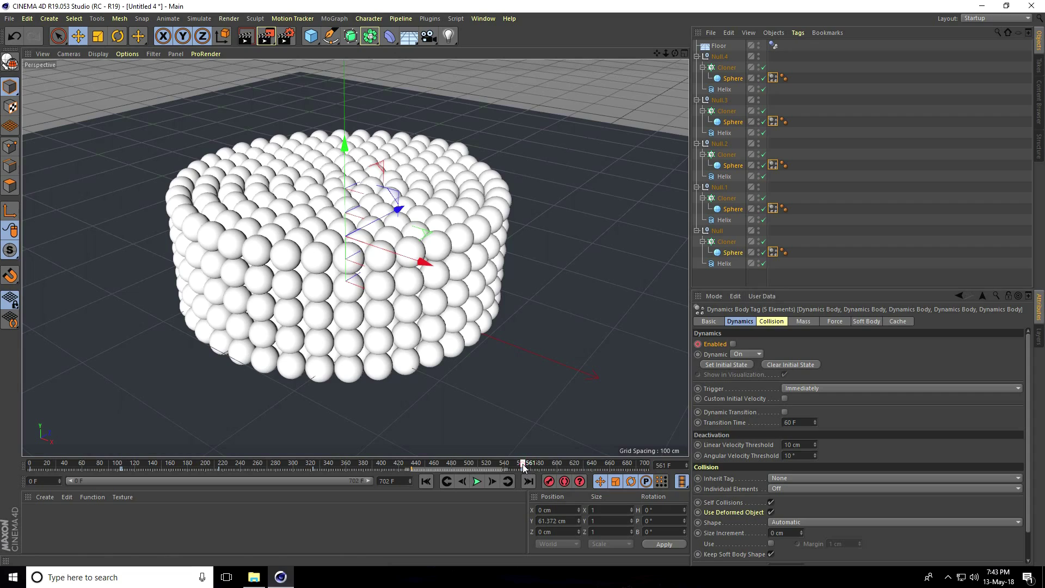
click(734, 344)
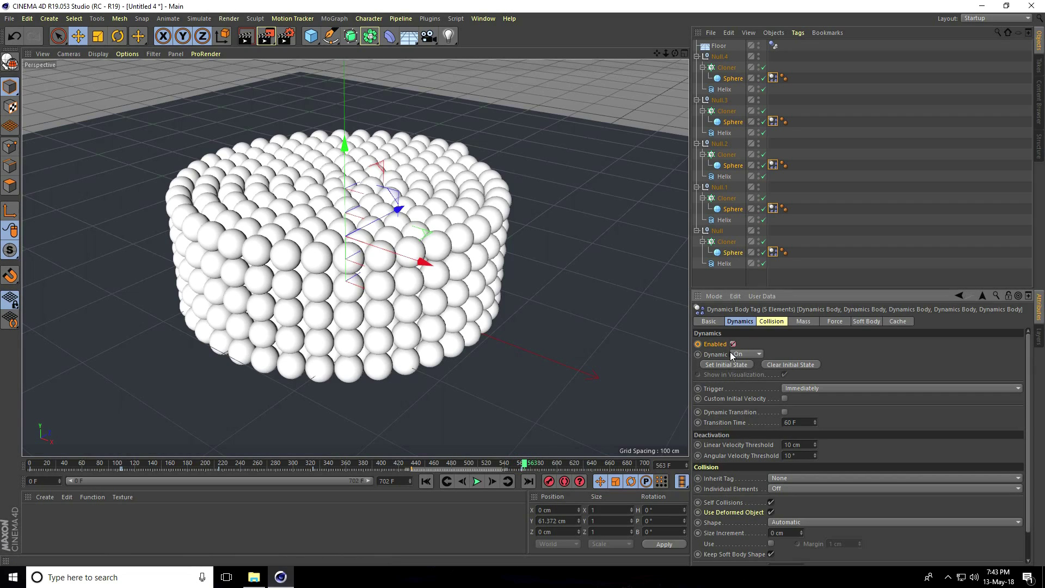
ctrl+click(698, 343)
Play the simulation from the start through about frame 658 to check the spheres' collapse, and return to frame 0.
click(426, 481)
click(477, 482)
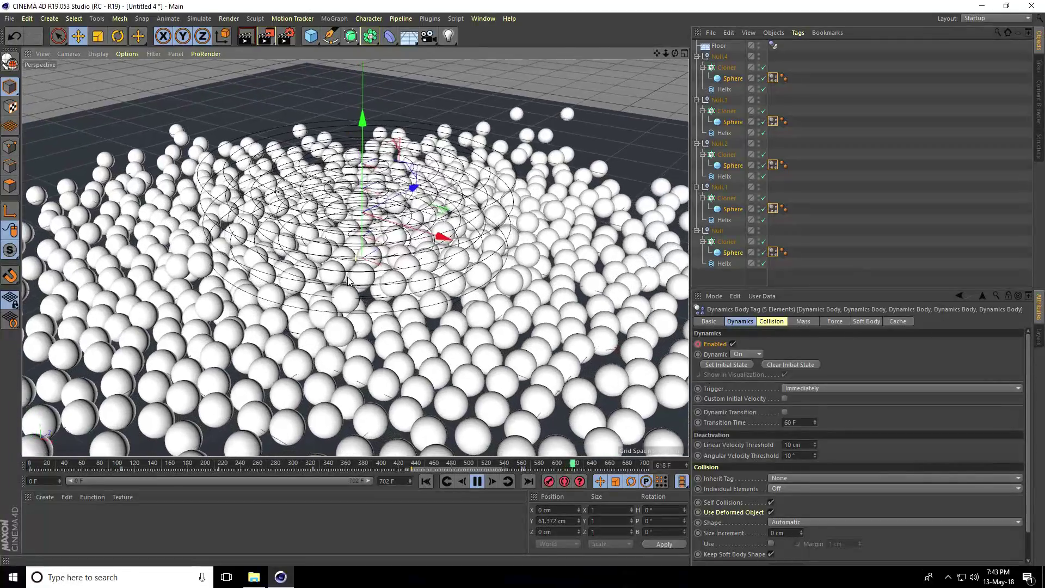
click(477, 481)
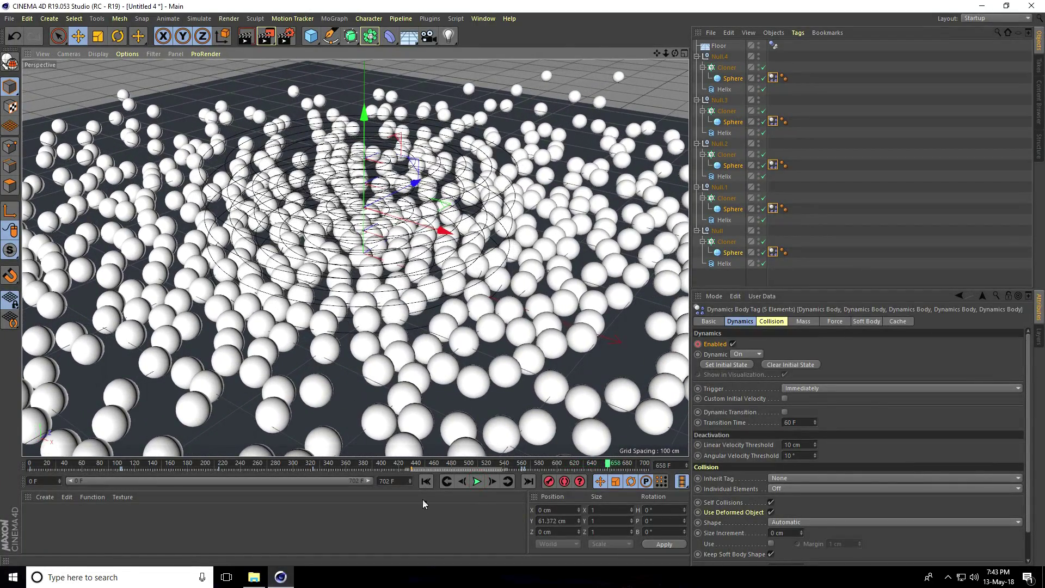
click(426, 481)
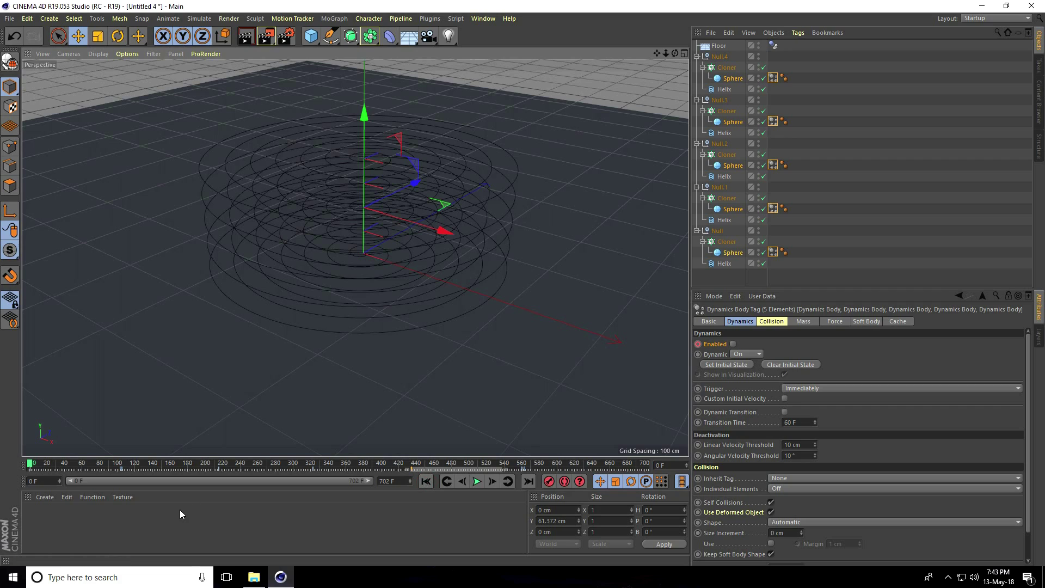
Create a new material and set its color to pure red with 100% saturation and value.
click(45, 497)
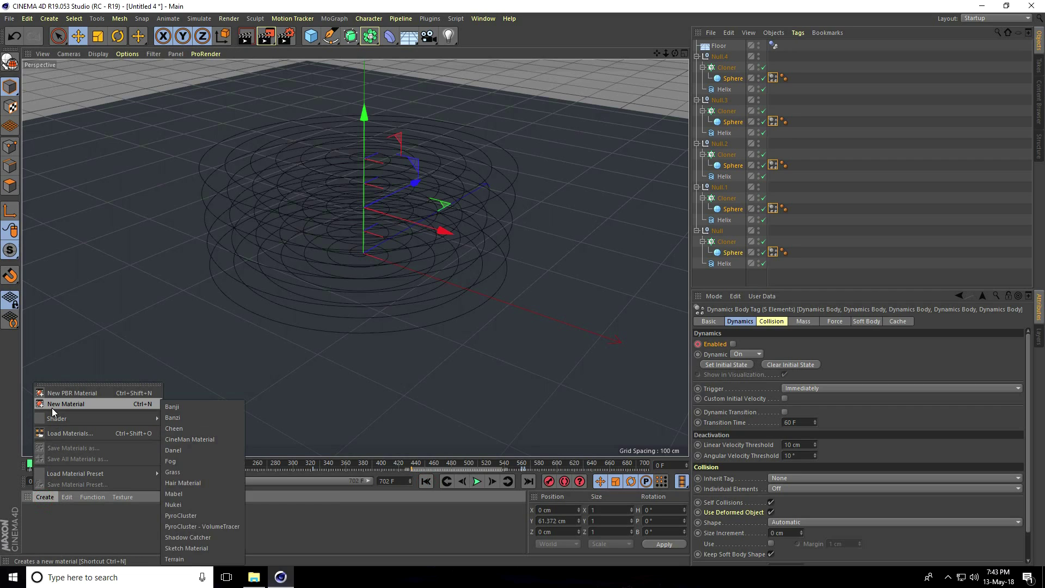
click(75, 405)
double_click(34, 516)
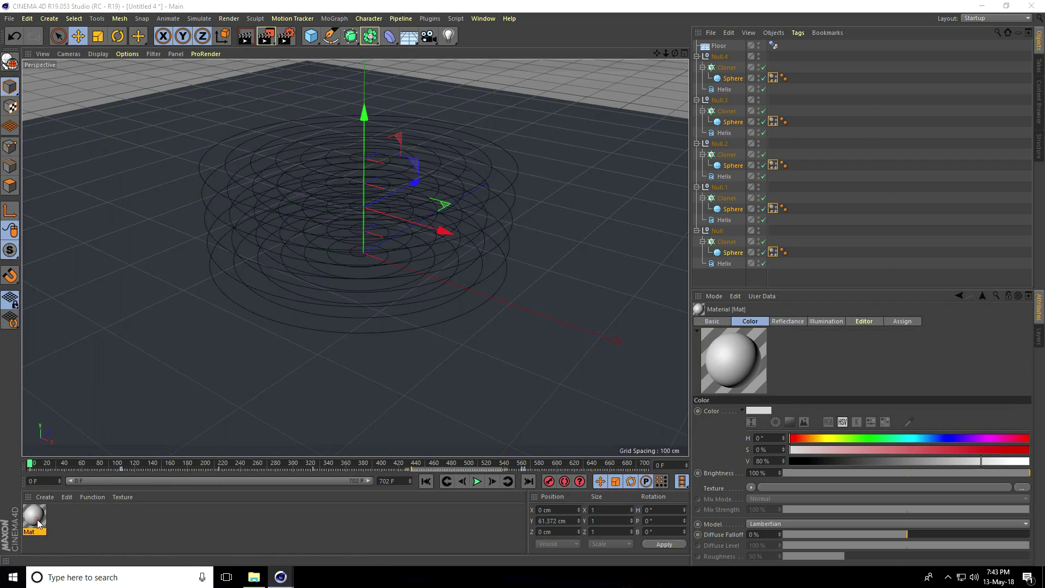
drag(459, 159, 547, 158)
drag(338, 167, 557, 184)
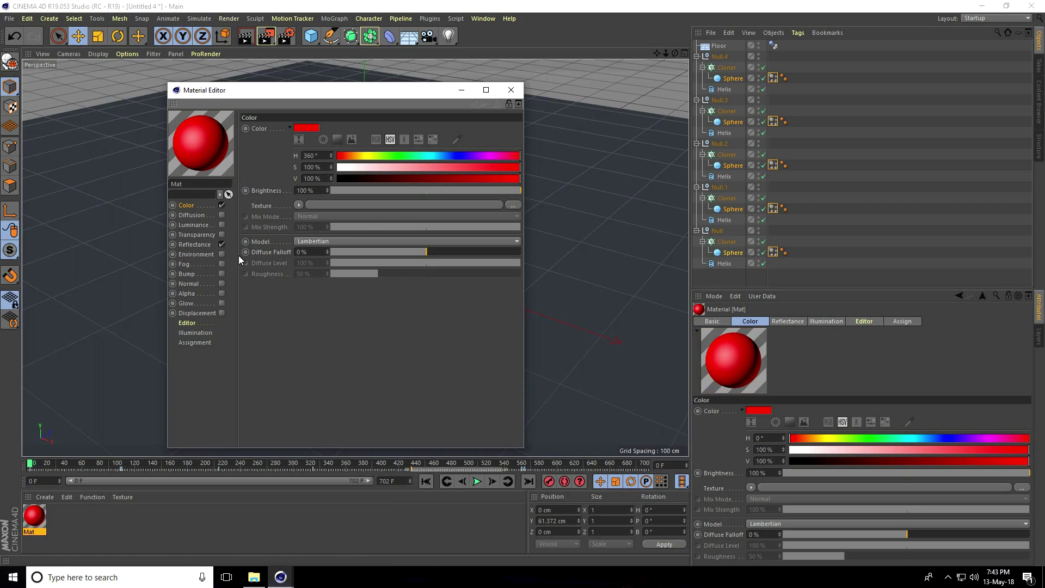
Add a Reflection (Legacy) layer to the red material's reflectance and set the layer color brightness to 30%.
click(196, 245)
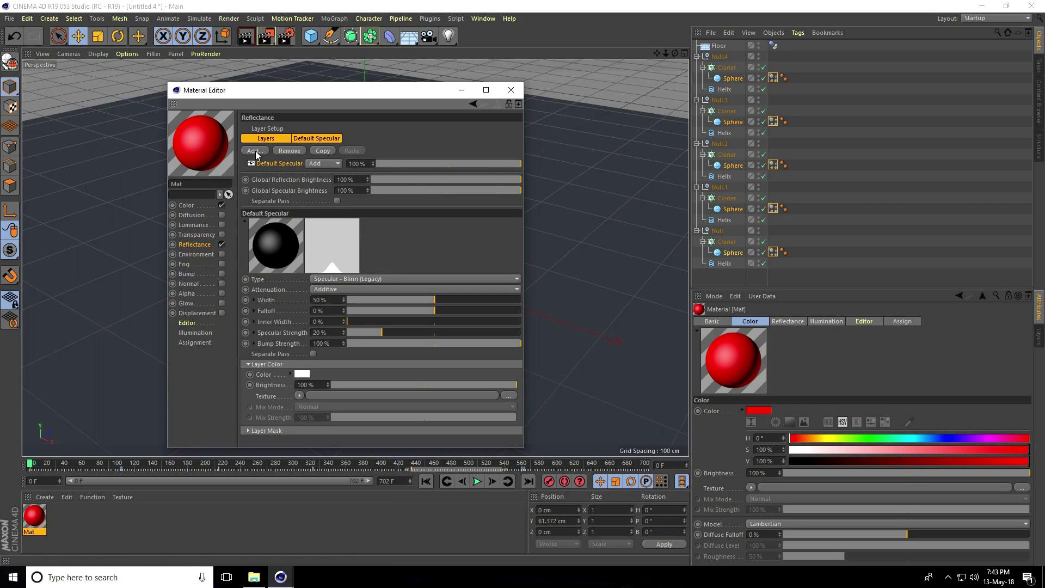
click(255, 151)
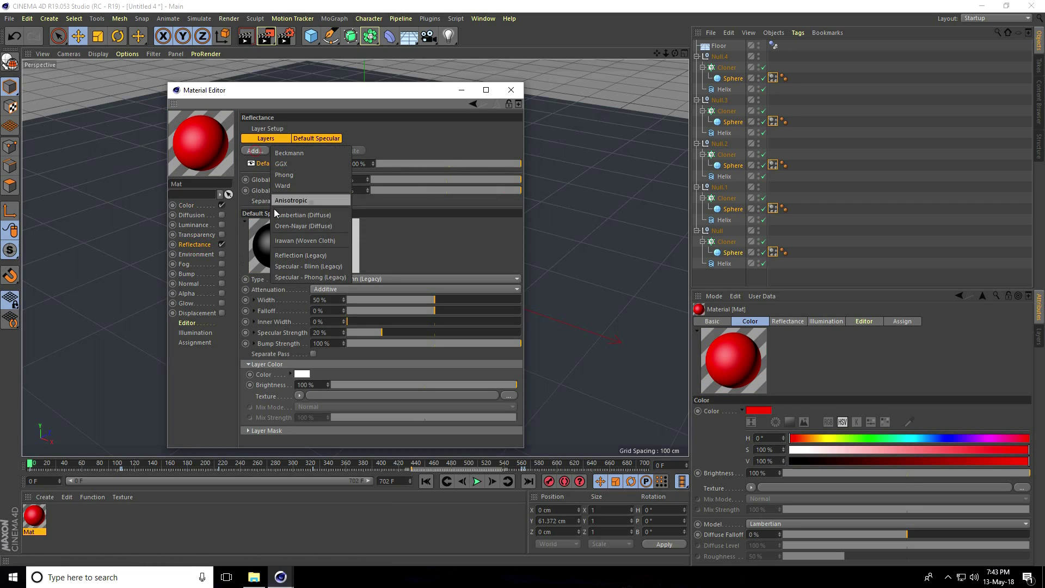
click(323, 256)
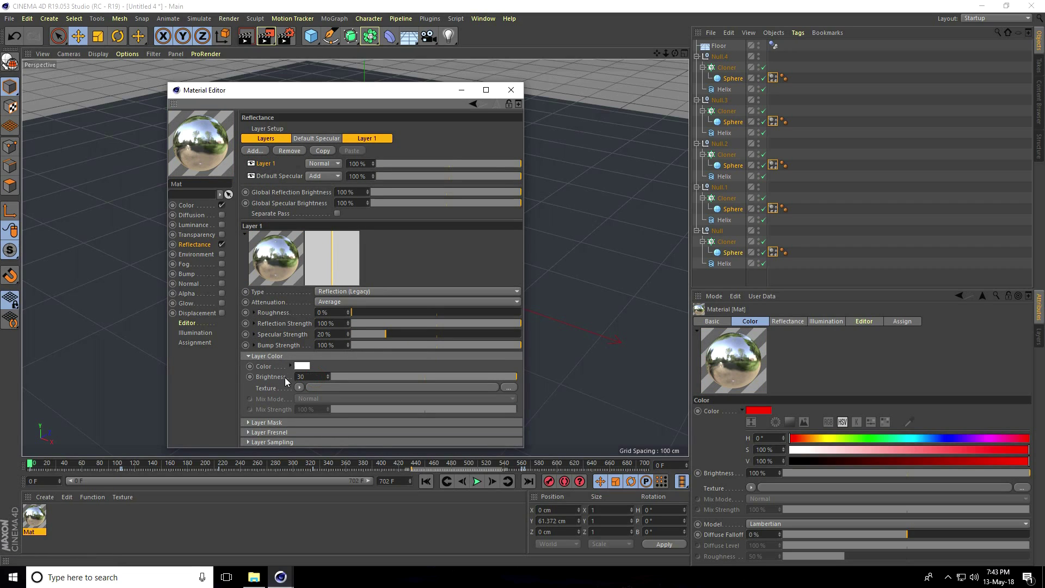
text(30)
key(Return)
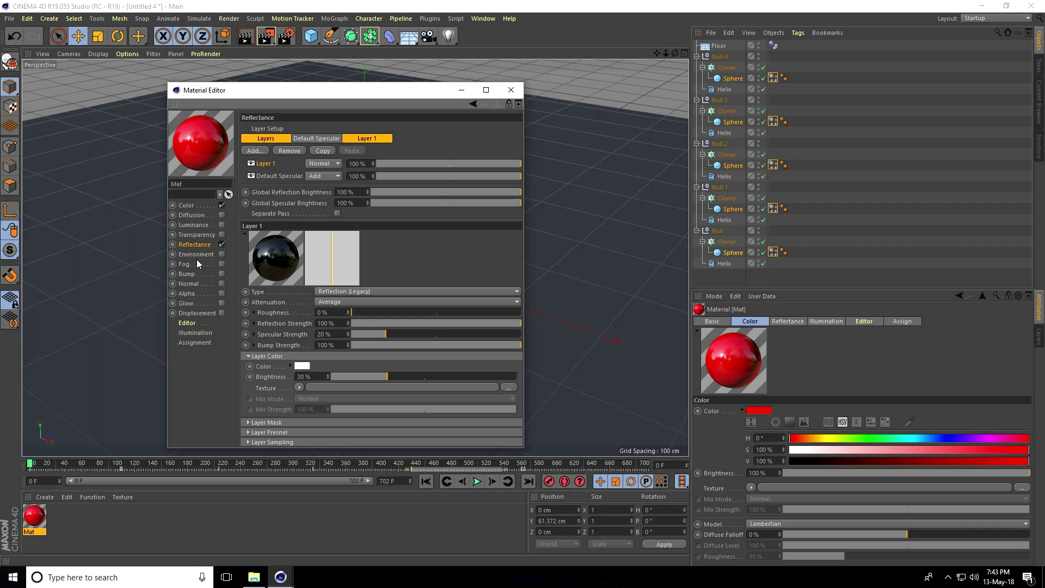
Enable the red material's Environment channel and preview the 07 and Football 2 images in the desktop texture folder.
click(222, 254)
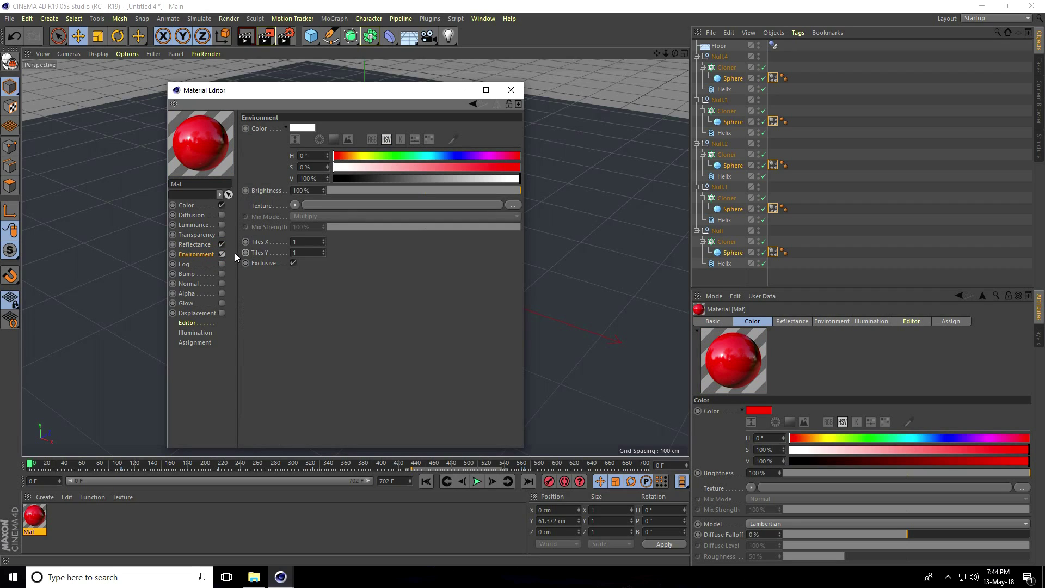
click(254, 577)
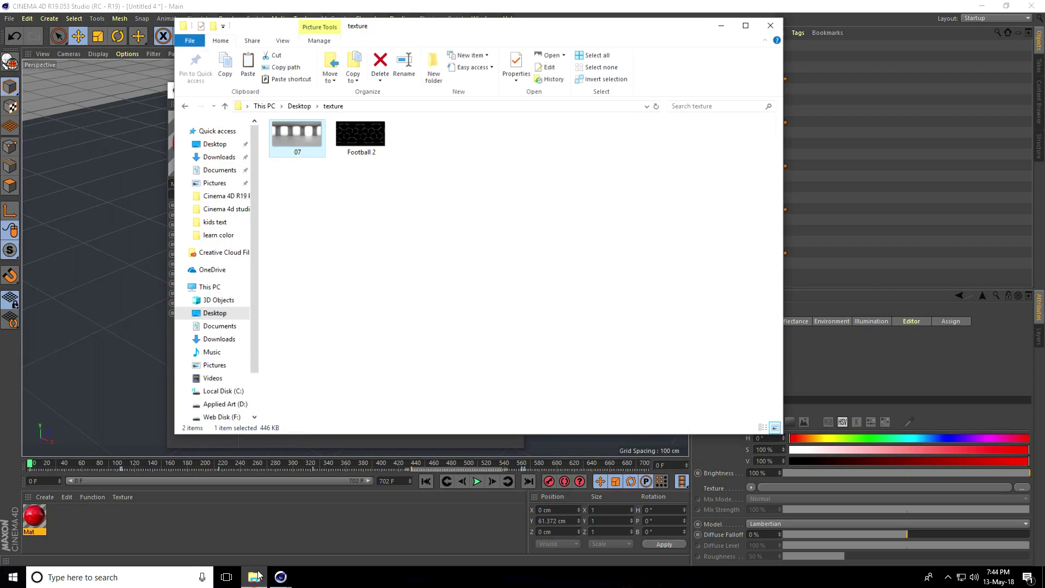
double_click(297, 139)
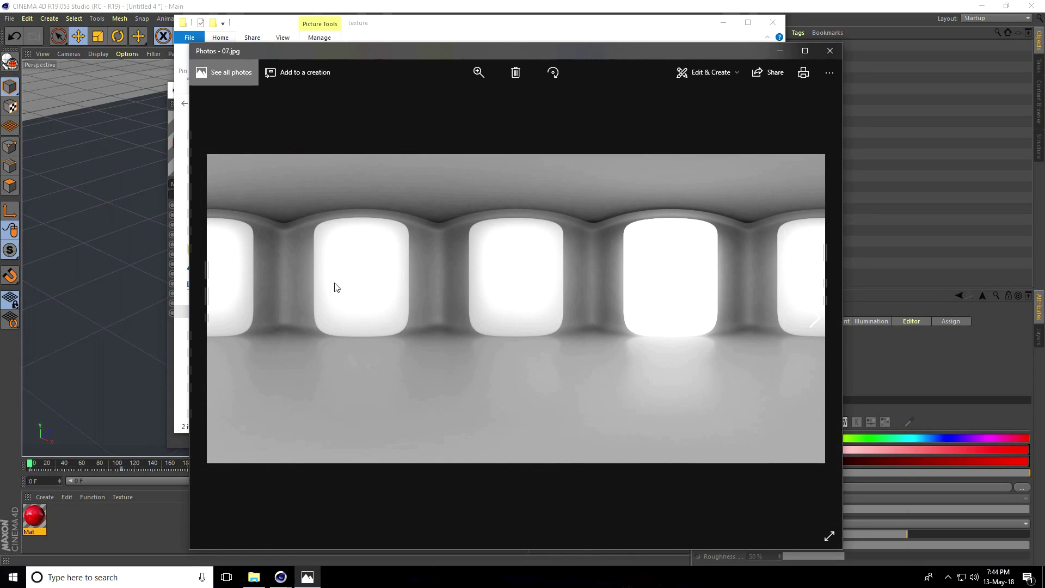
click(817, 318)
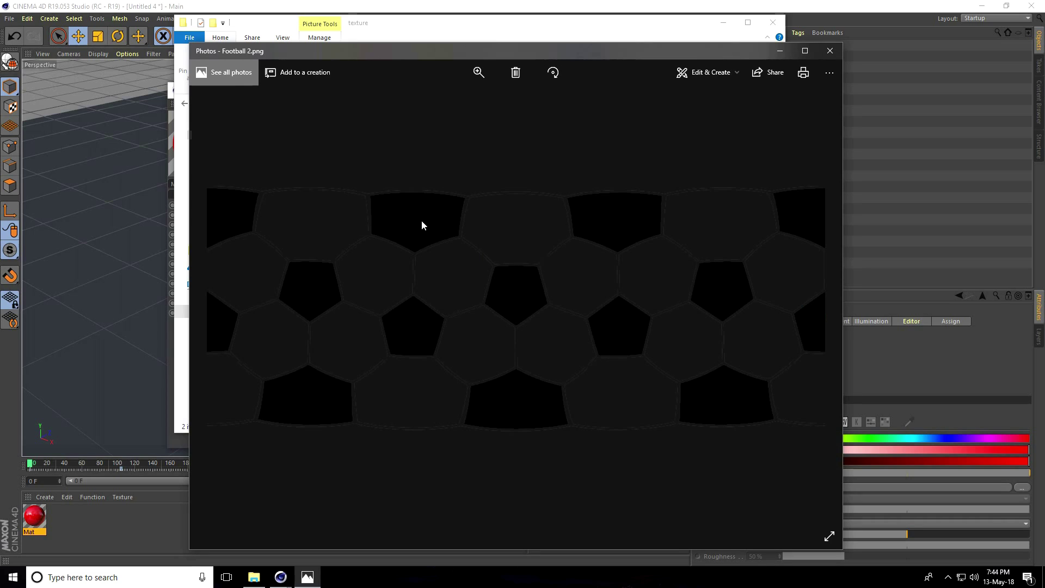
click(830, 51)
click(772, 23)
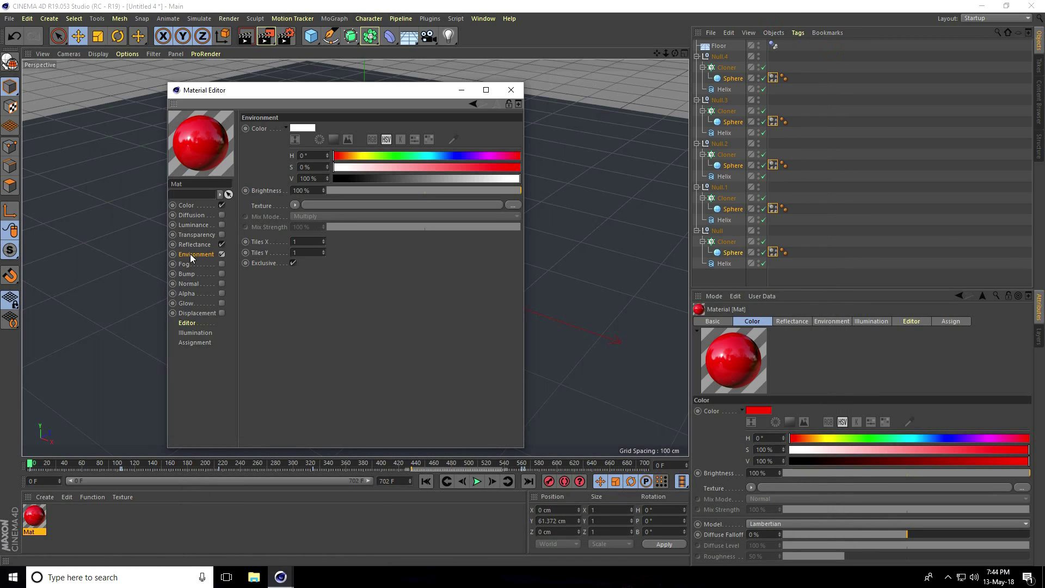
Load 07.jpg as the Environment texture without copying it to the project, and set the channel's brightness to 30%.
click(512, 206)
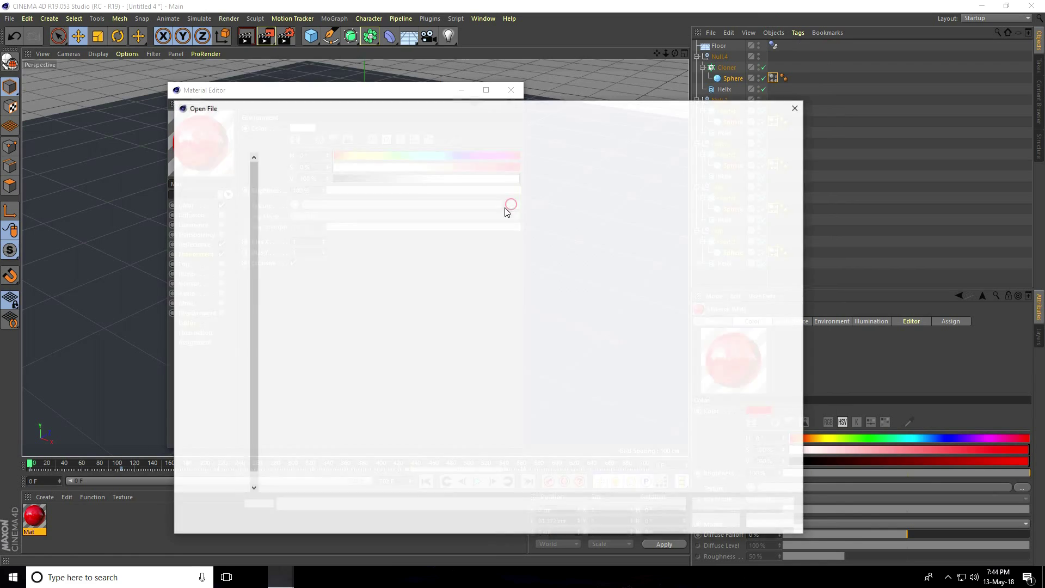
double_click(517, 190)
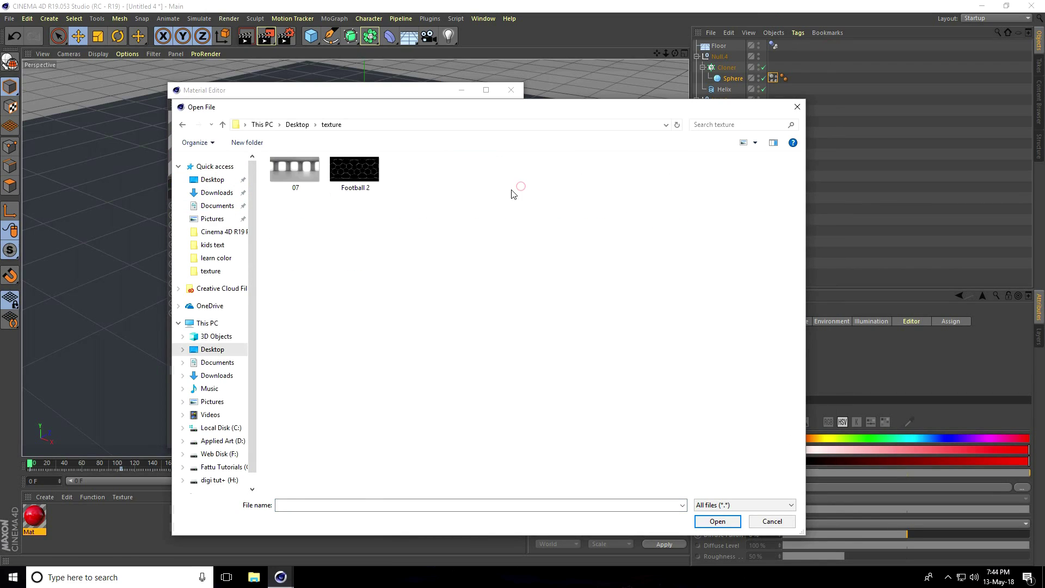
click(300, 183)
click(710, 520)
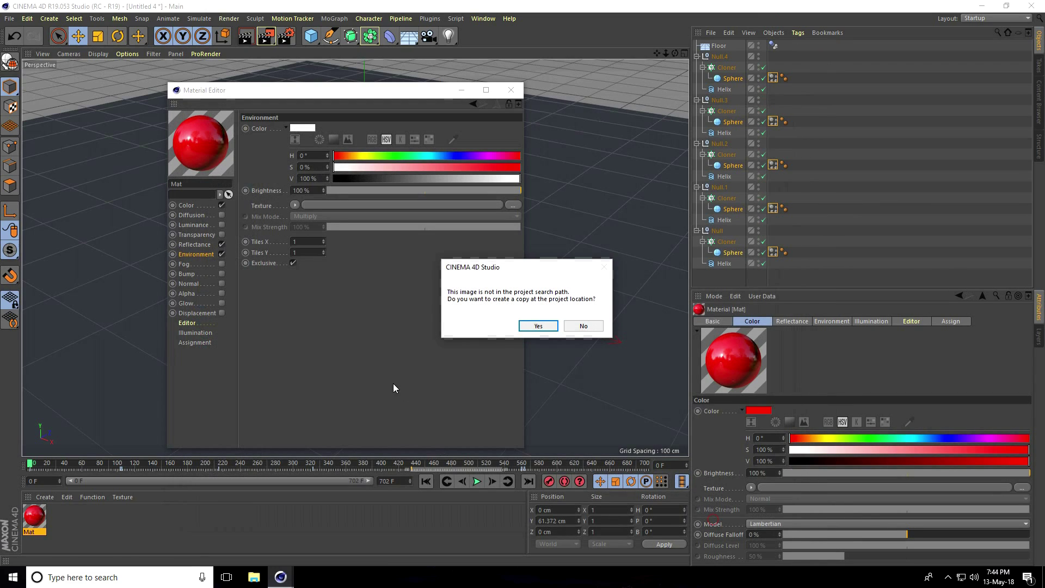
click(567, 329)
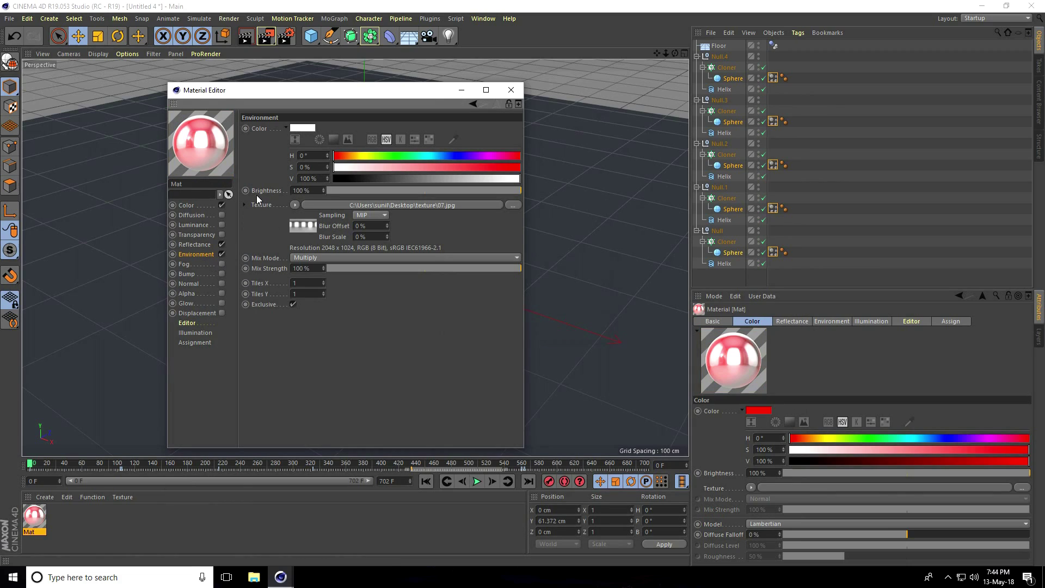
text(30)
key(Return)
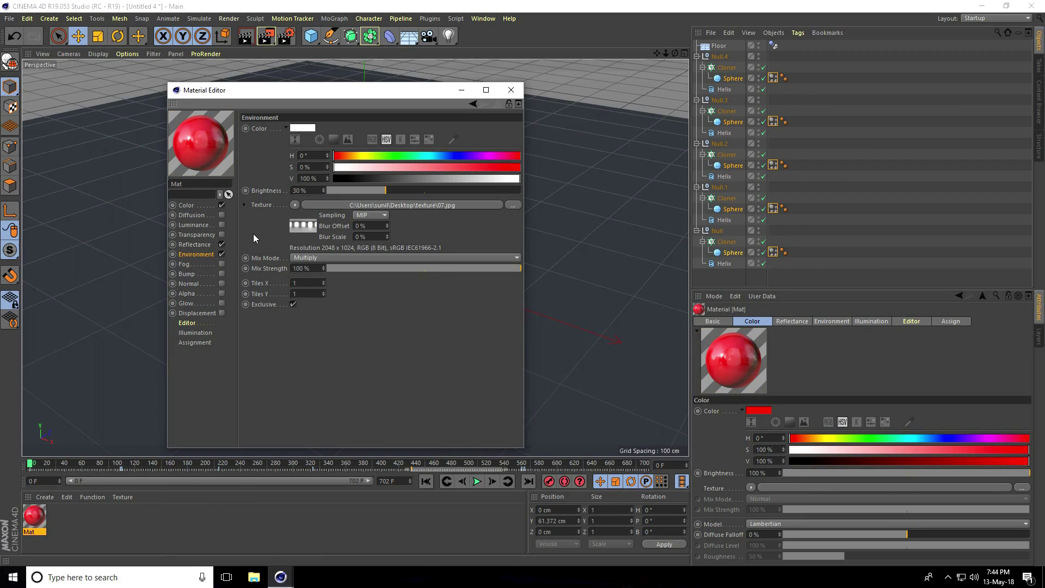
click(511, 90)
Apply the red material to the bottom layer's Sphere and play the animation to frame 100 to check it.
drag(32, 519, 646, 258)
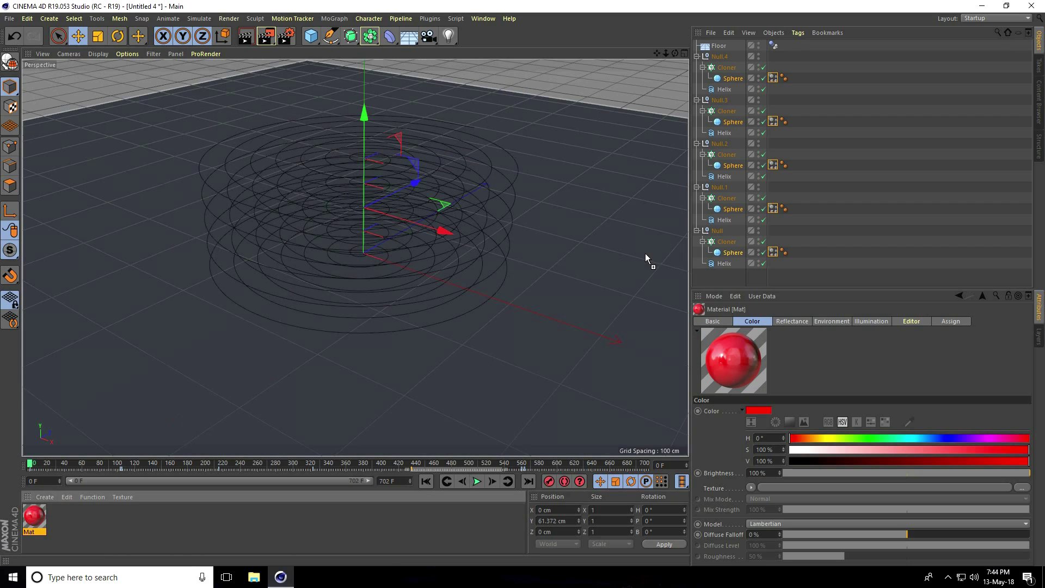
drag(734, 256, 733, 253)
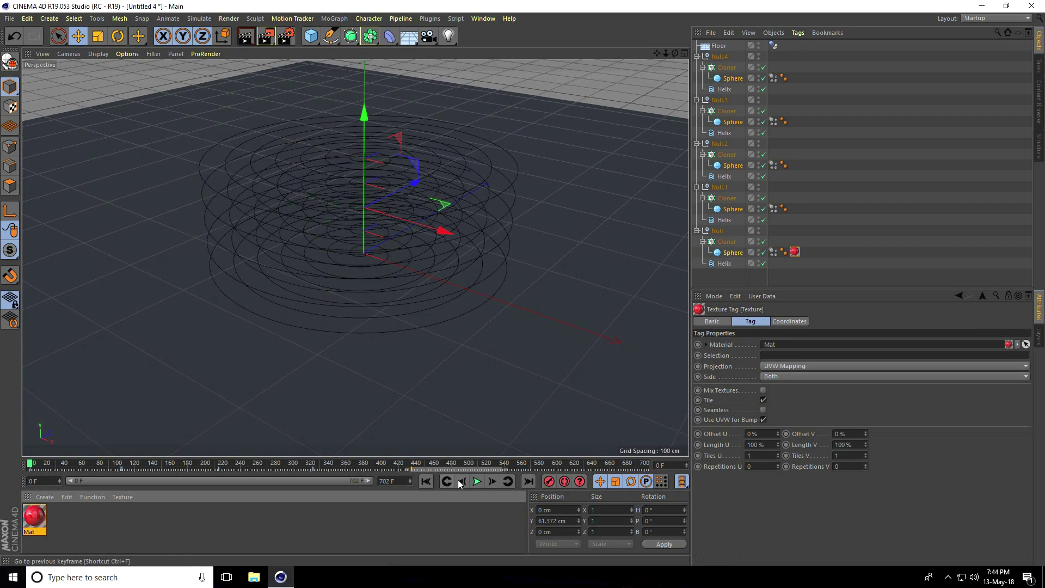
click(477, 481)
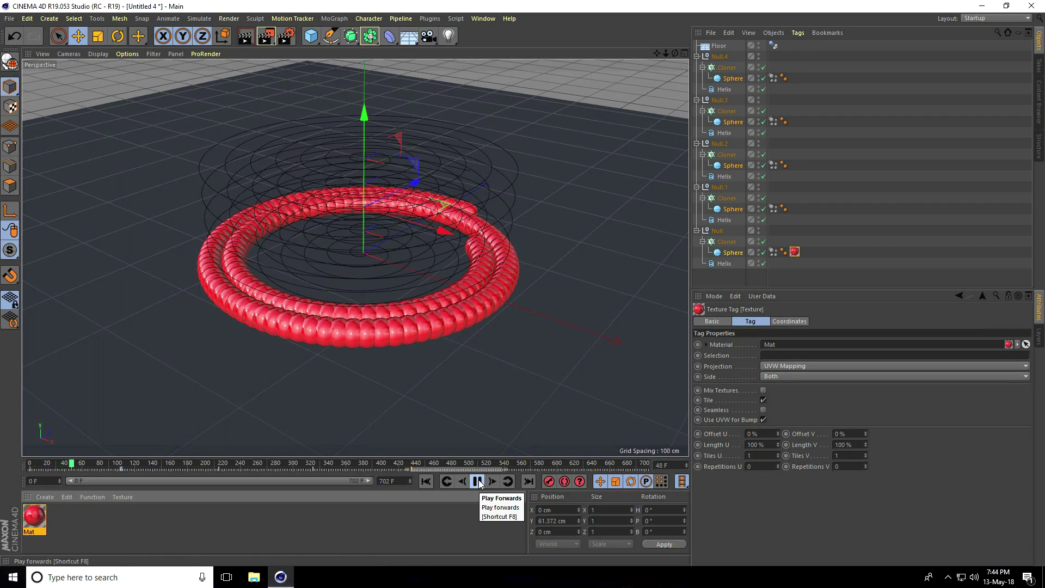
click(478, 481)
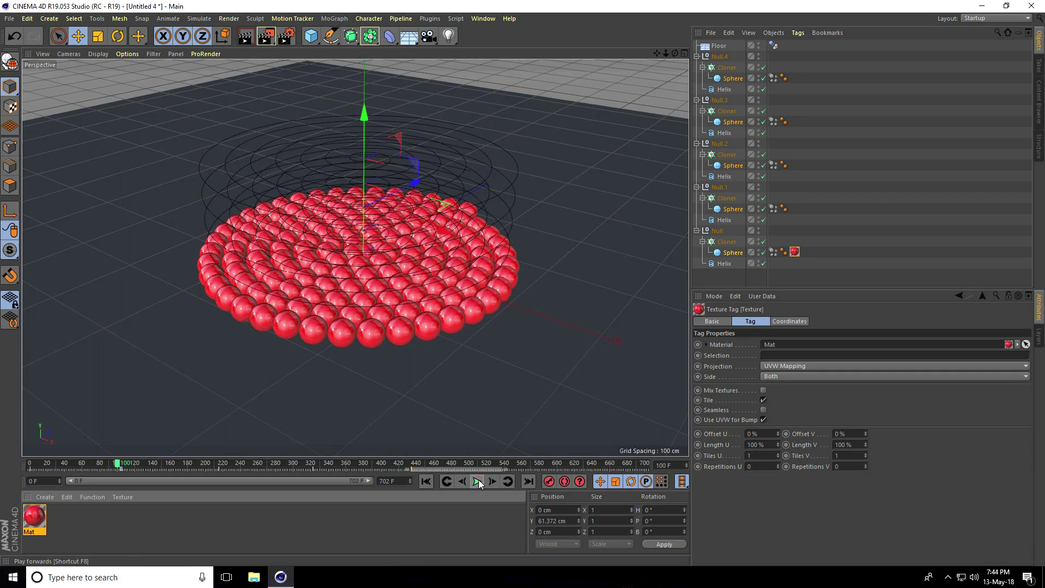
Make an orange copy of the red material with a hue of 32° and apply it to the Sphere in Null.1.
click(35, 519)
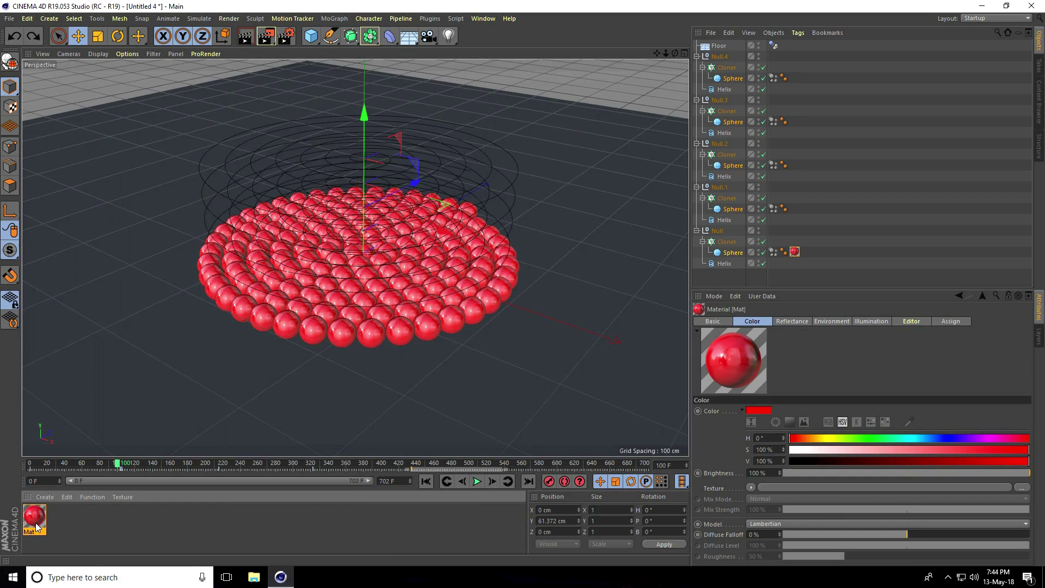
ctrl+drag(36, 525, 35, 523)
double_click(34, 518)
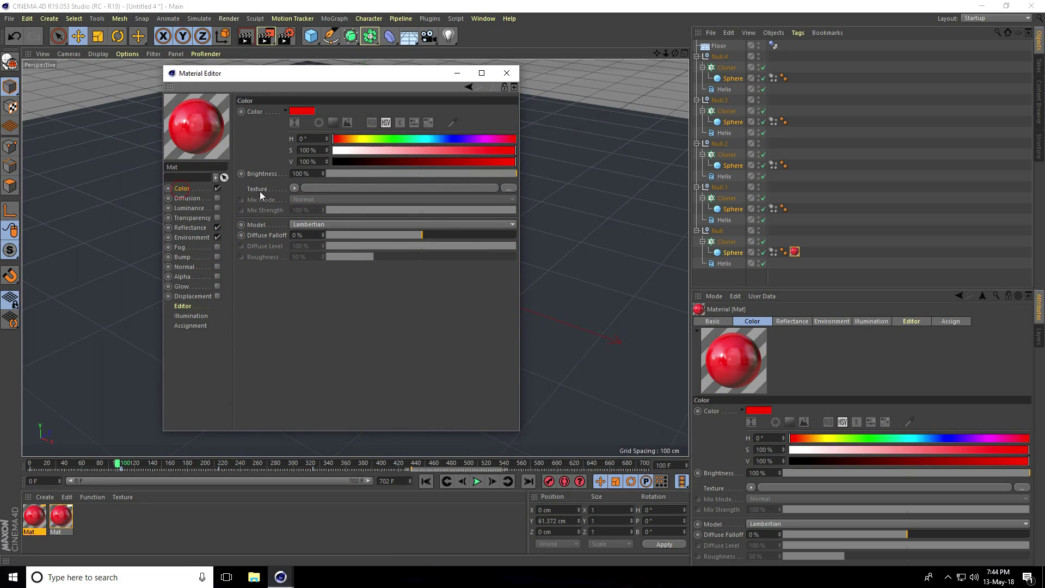
drag(340, 141, 350, 140)
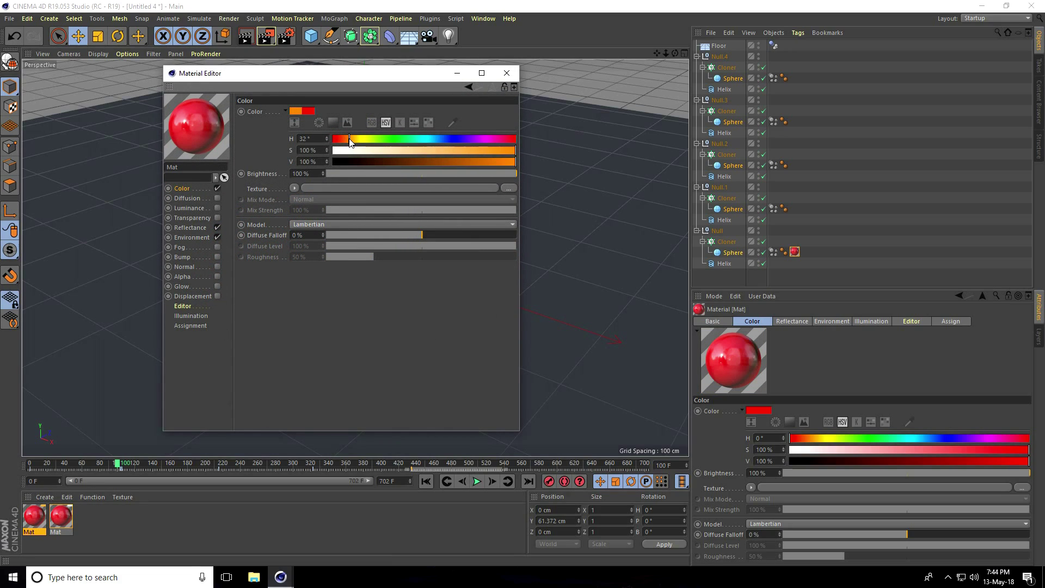
click(506, 73)
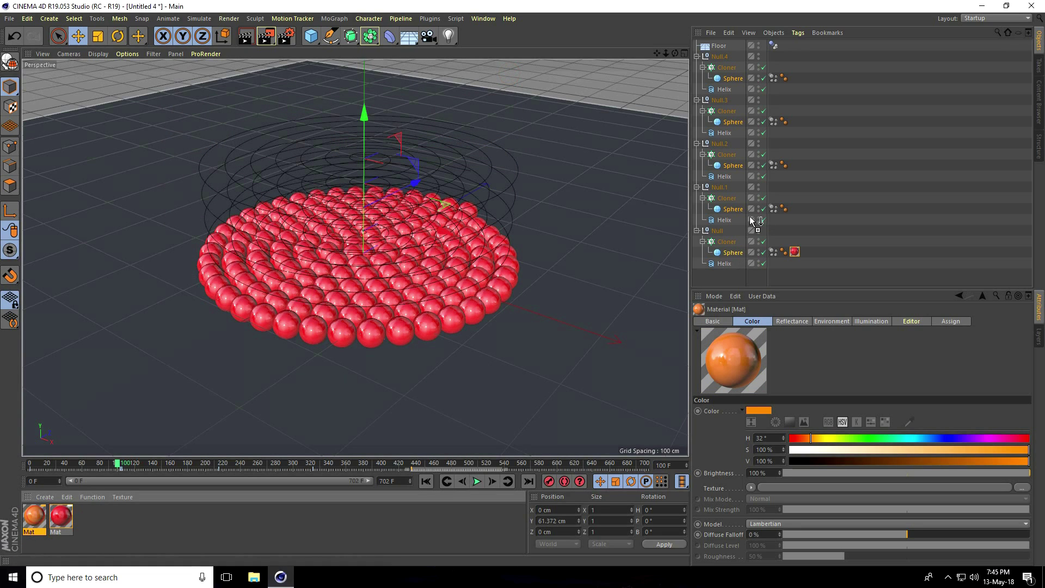
drag(750, 216, 733, 208)
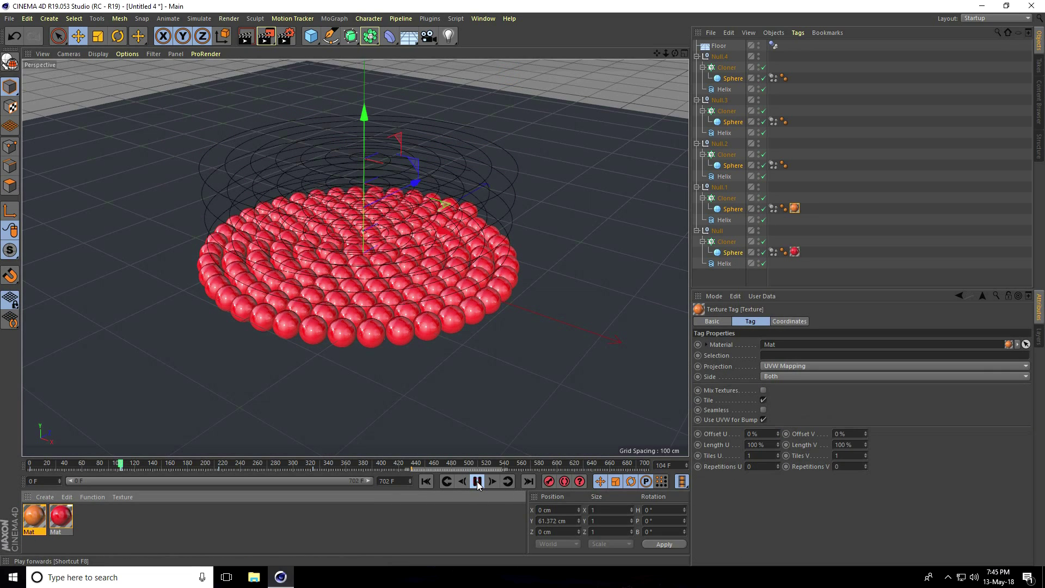
Duplicate the orange material and set the copy's color to yellow with a hue of 50°.
click(38, 522)
key(ctrl+c)
key(ctrl+v)
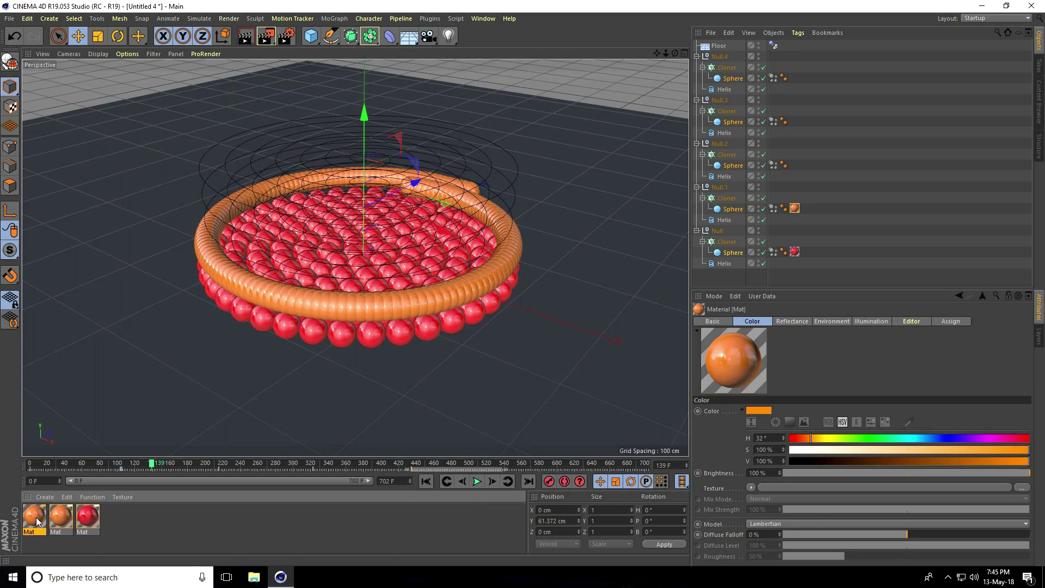
double_click(37, 521)
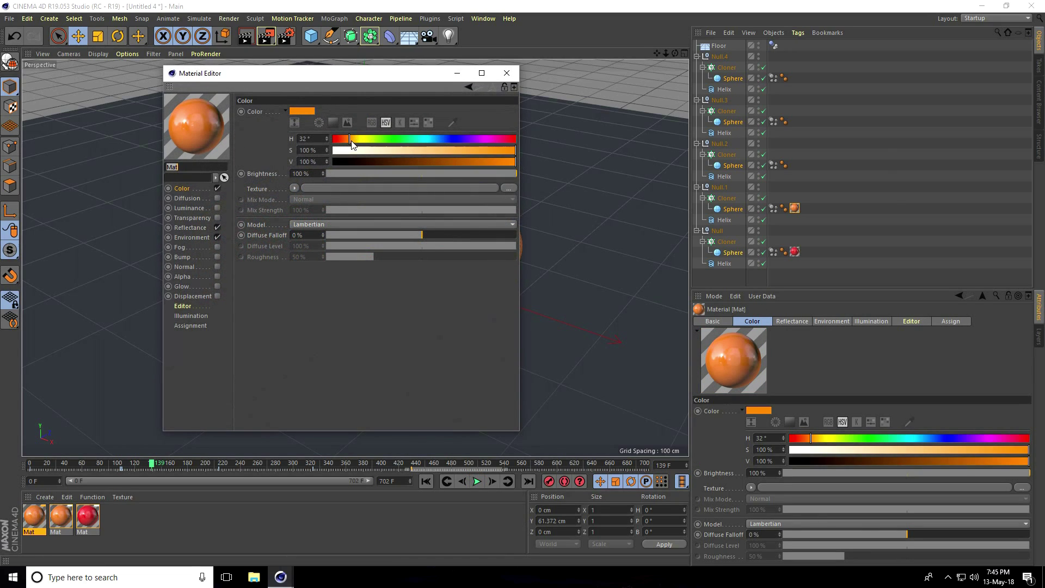
mouse_move(351, 142)
mouse_down()
mouse_move(367, 143)
mouse_move(358, 142)
mouse_up()
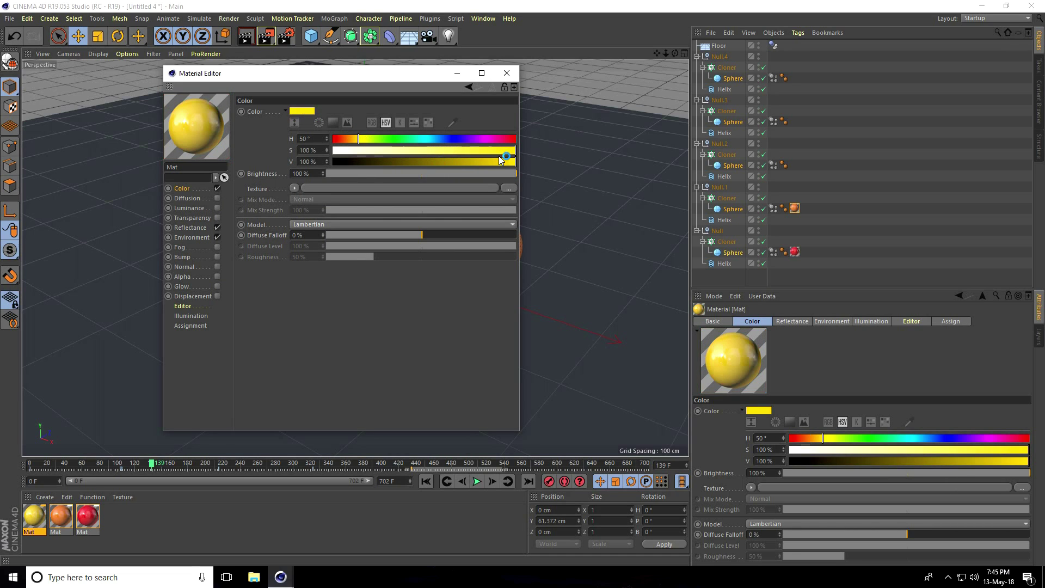
click(508, 74)
Apply the yellow material to the Sphere in Null.2 and play the animation to about frame 282 to check it.
drag(52, 510, 693, 192)
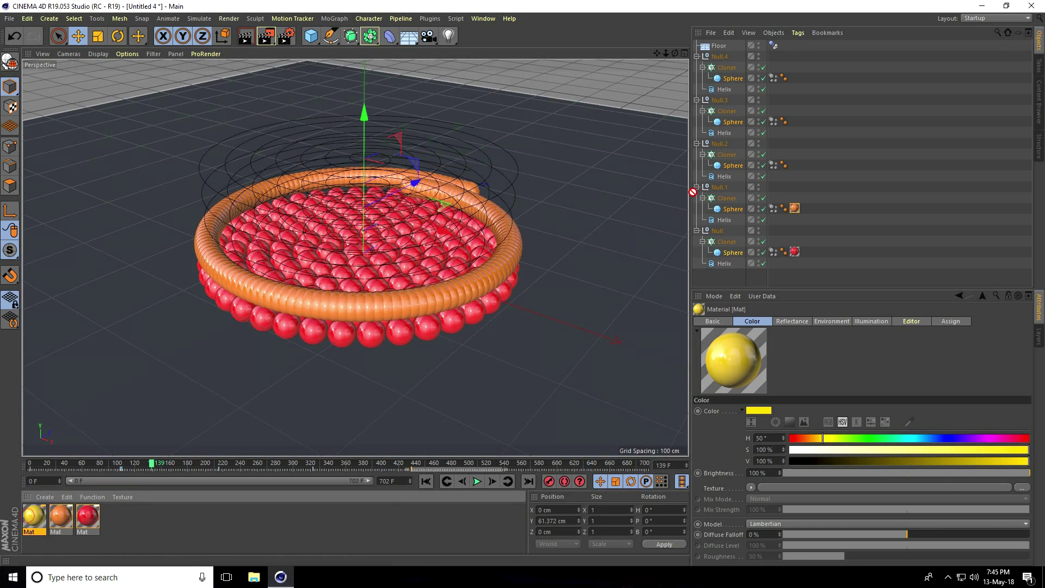
drag(737, 166, 739, 166)
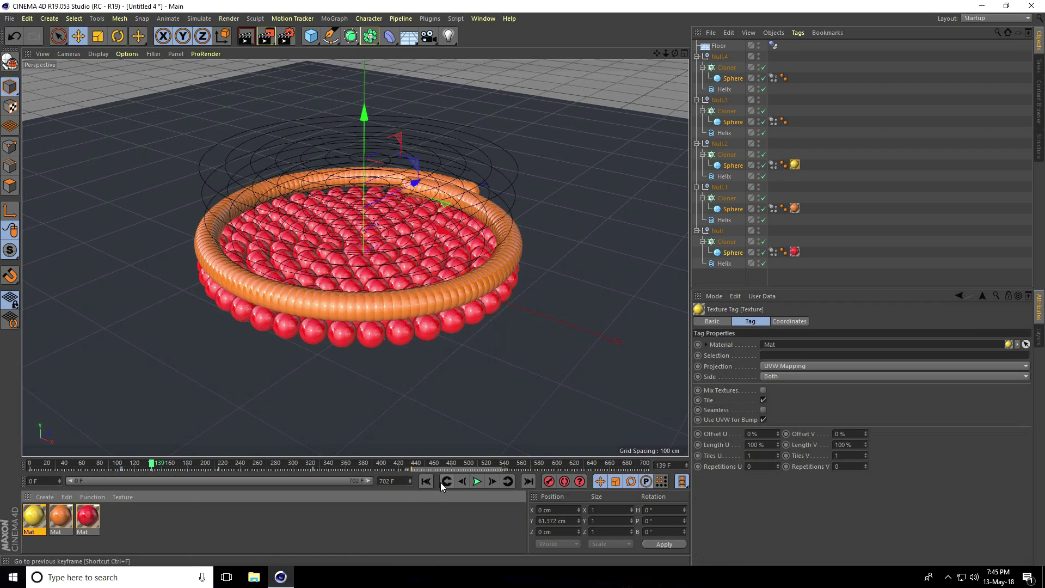
click(477, 481)
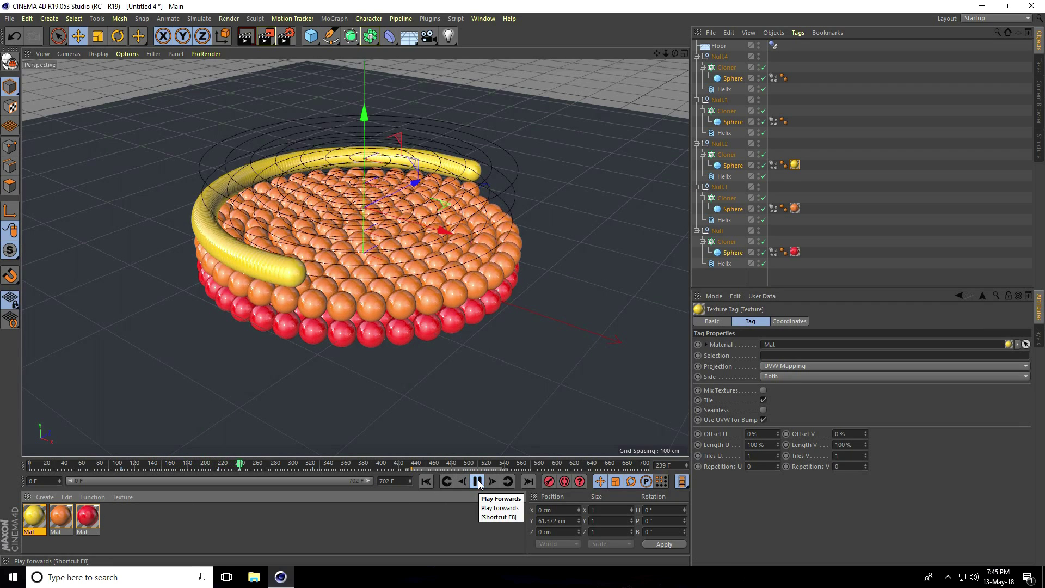
click(477, 481)
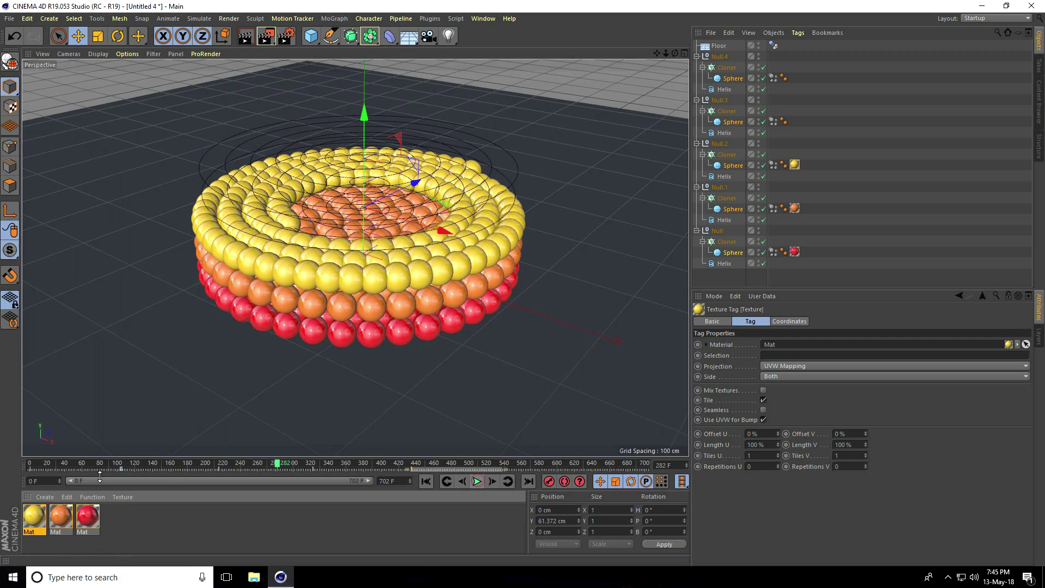
Duplicate the yellow material and set the copy's color to green with a hue of 105°.
click(31, 518)
key(ctrl+c)
key(ctrl+v)
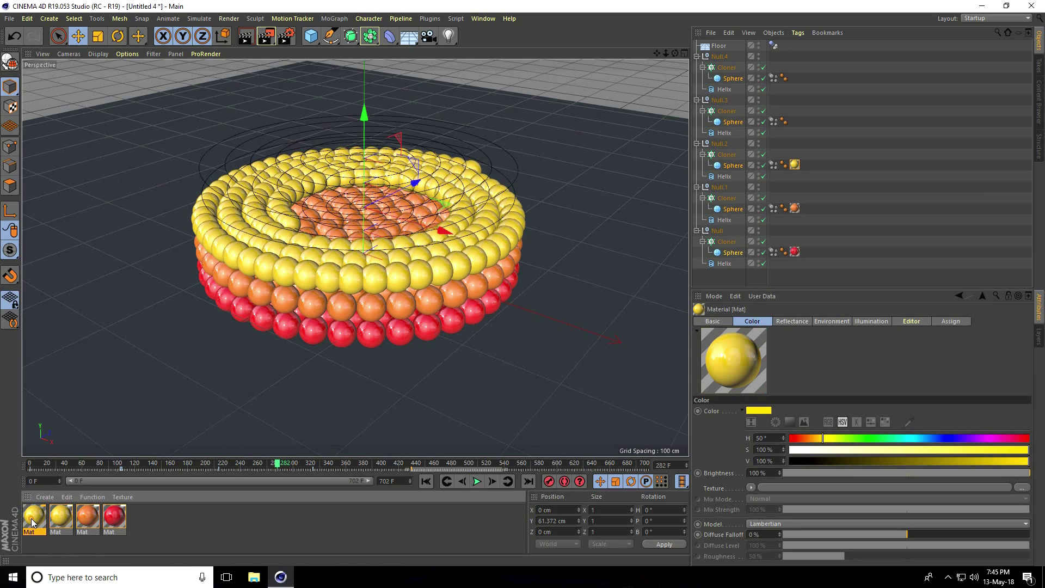
double_click(31, 518)
drag(367, 139, 392, 140)
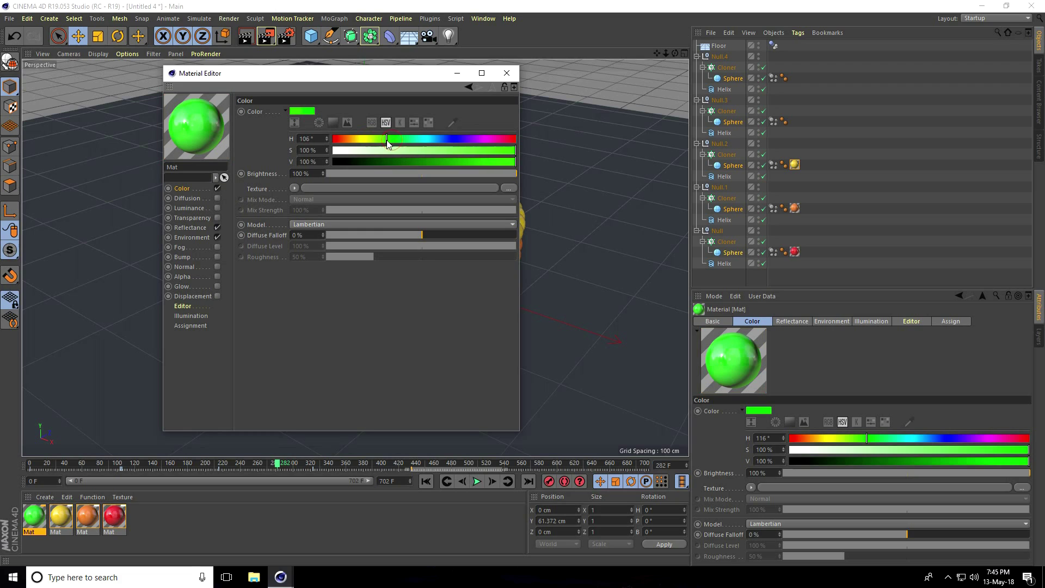
click(506, 73)
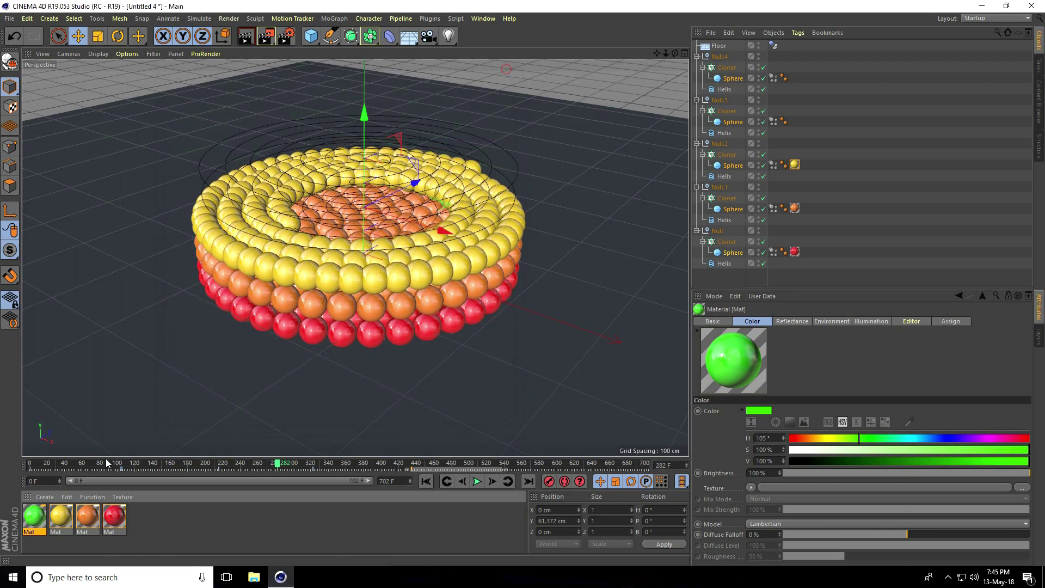
Apply the green material to the Sphere in Null.3 and play the animation on to about frame 479.
drag(41, 520, 743, 219)
drag(731, 135, 731, 121)
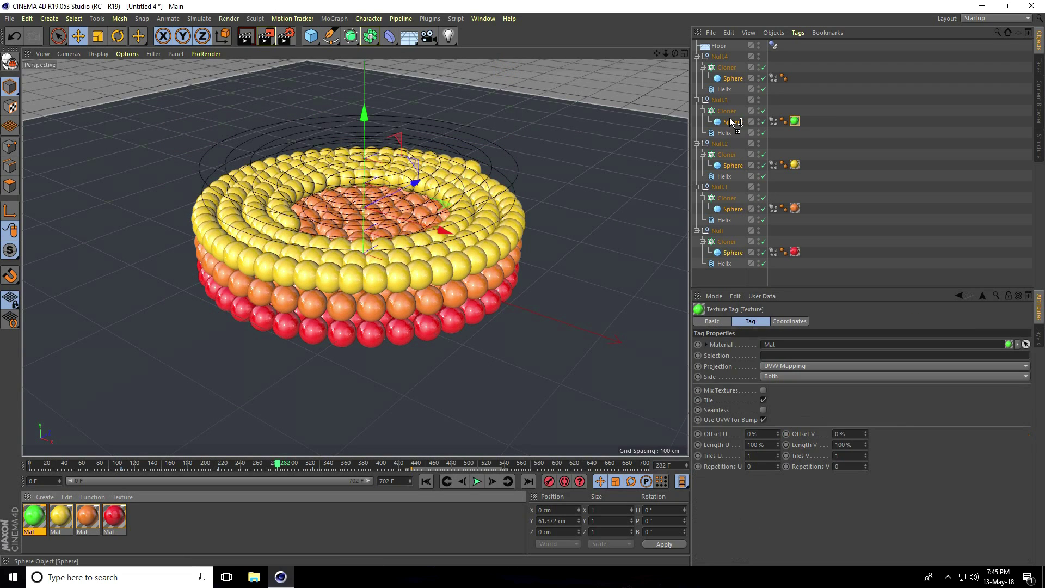
click(478, 482)
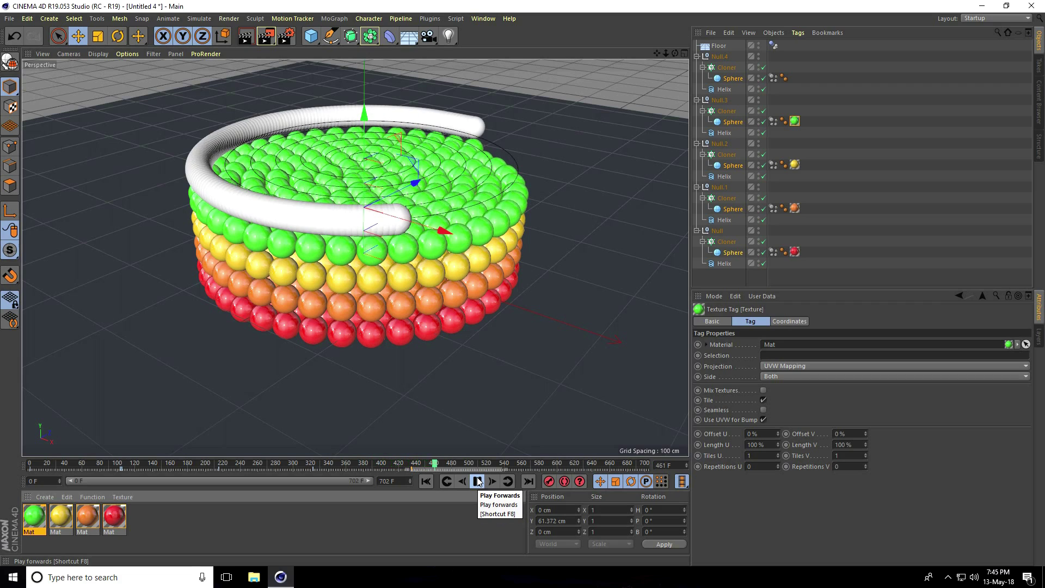
click(478, 481)
Duplicate the green material and set the copy's color to light blue with a hue of 192°.
click(33, 520)
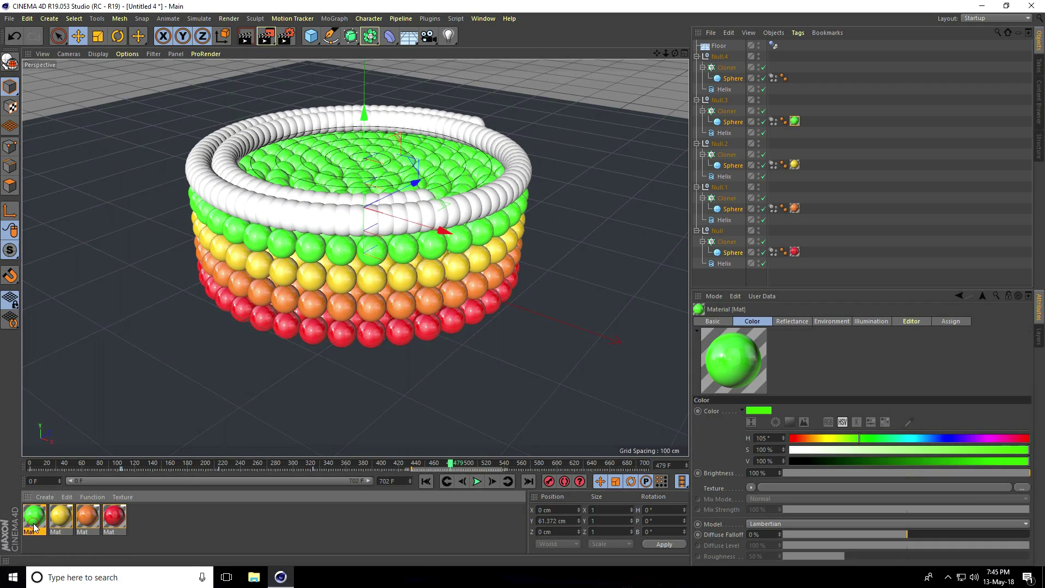
key(ctrl+c)
key(ctrl+v)
double_click(34, 520)
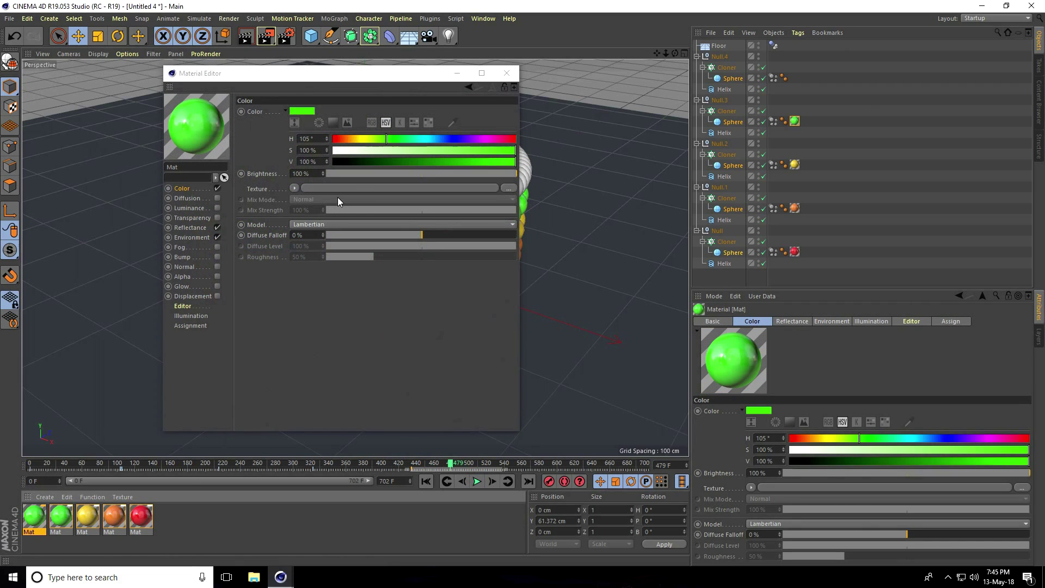
drag(389, 139, 430, 140)
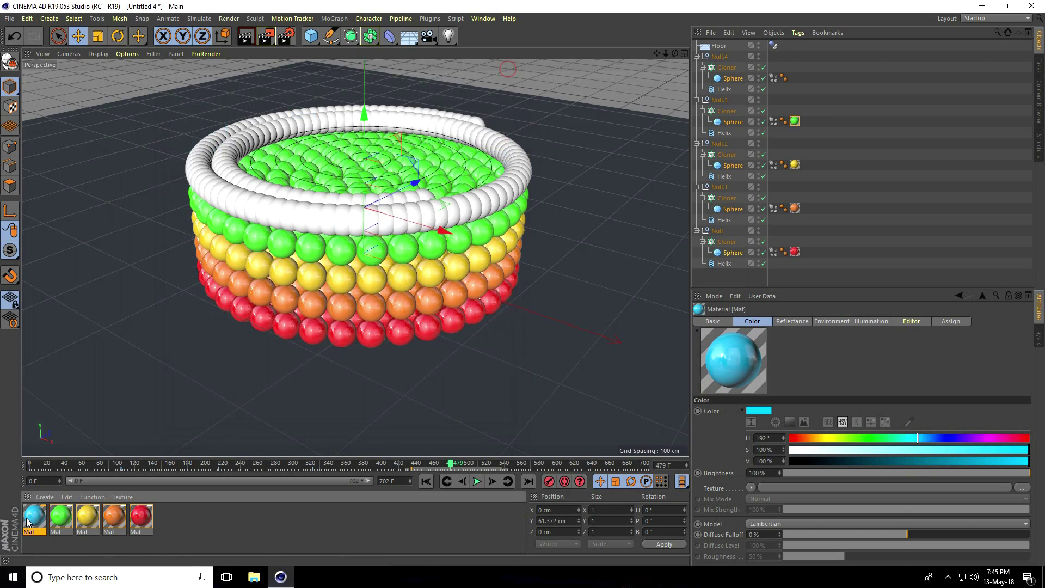
Apply the light blue material to the Sphere in Null.4 and play the animation to about frame 534 to check all five layers.
drag(34, 516, 653, 165)
drag(738, 83, 738, 81)
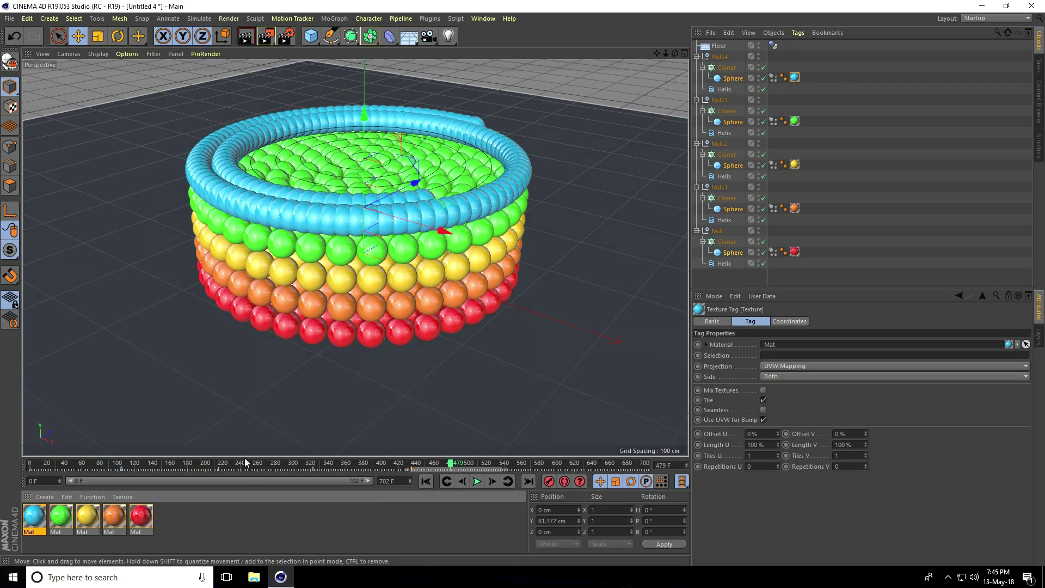
click(477, 481)
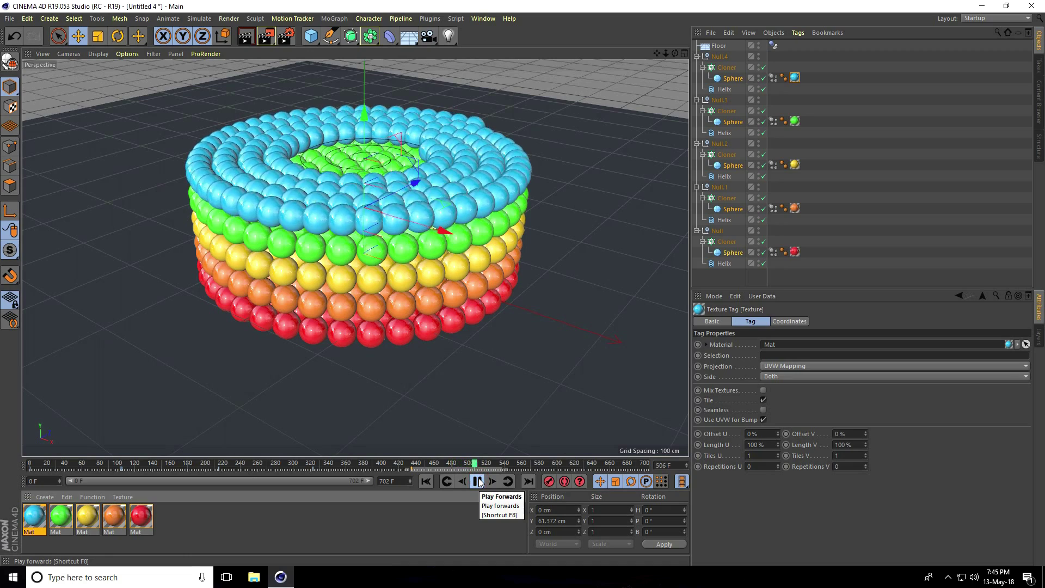
click(477, 481)
alt+drag(277, 340, 321, 343)
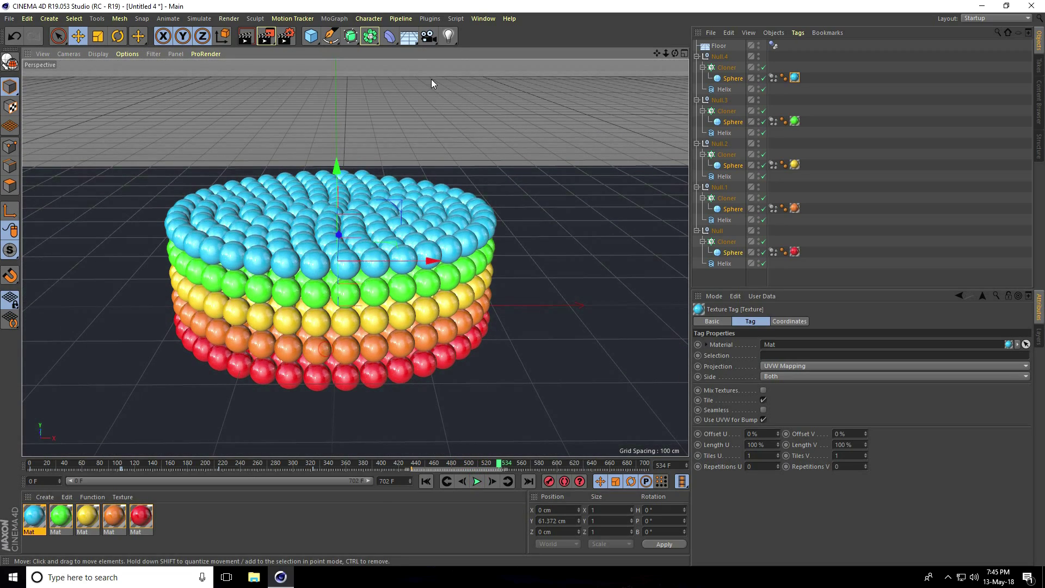
Add a Background object and create a new material with its Reflectance channel turned off.
drag(409, 36, 458, 126)
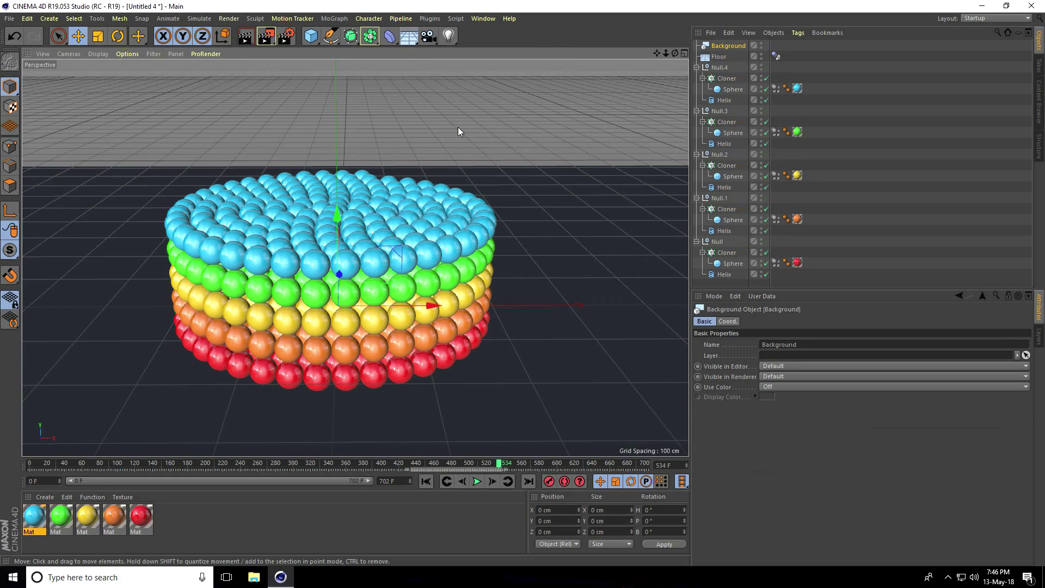
click(45, 497)
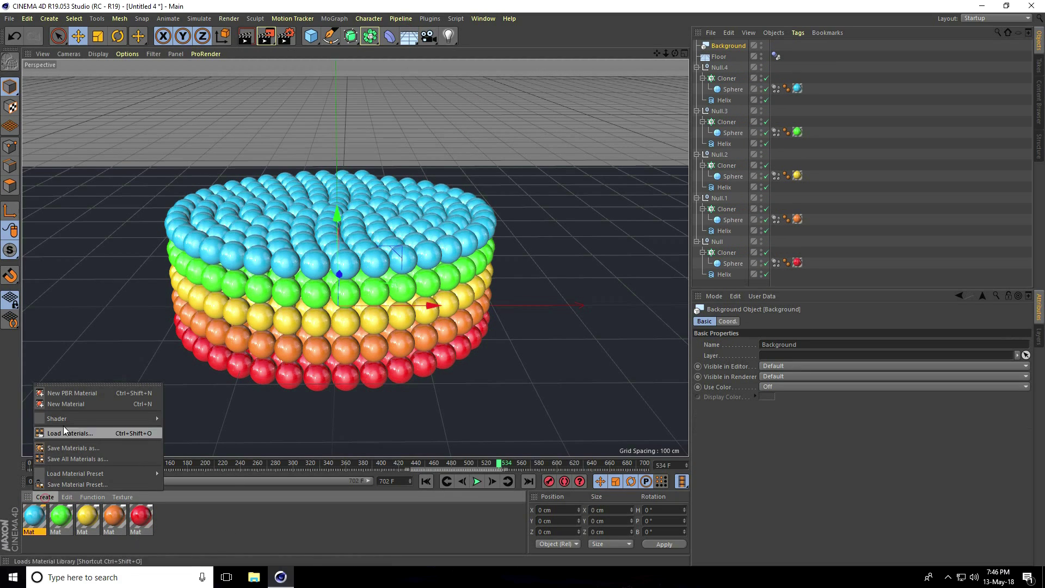
click(89, 406)
double_click(31, 520)
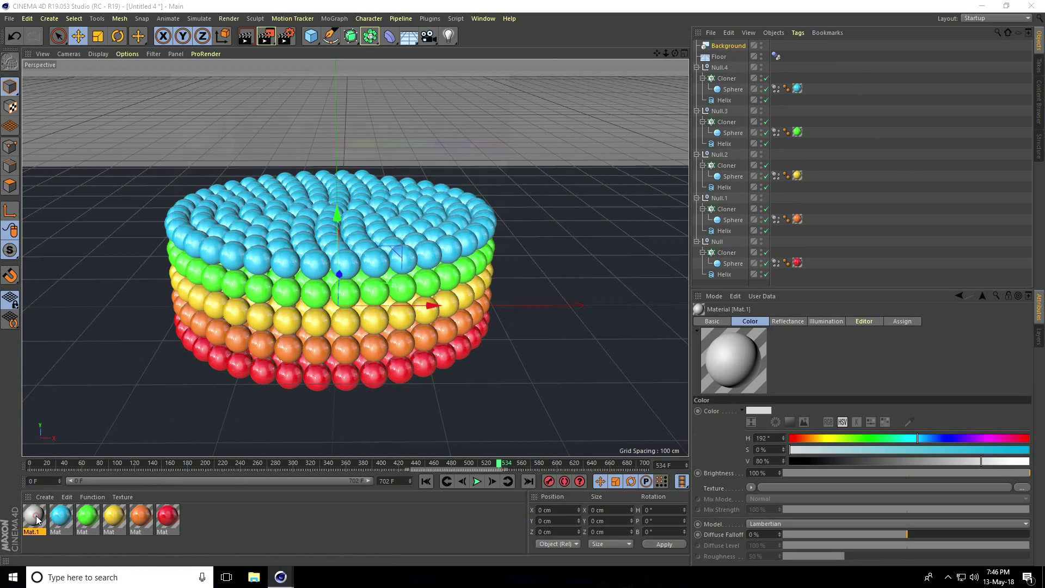
click(217, 227)
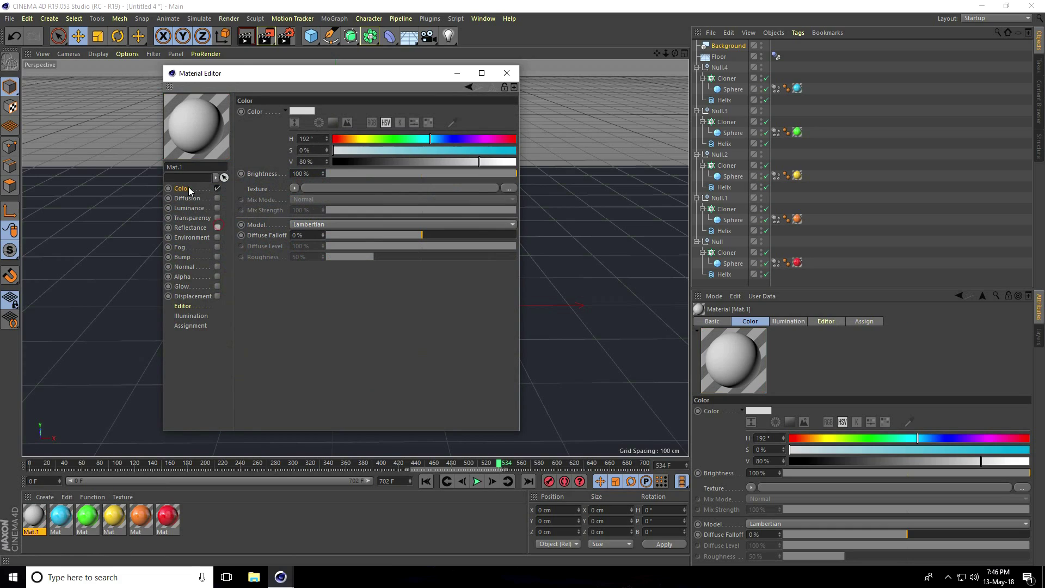
Load a Gradient shader as the new material's Color texture and set its type to 2D - V.
click(294, 188)
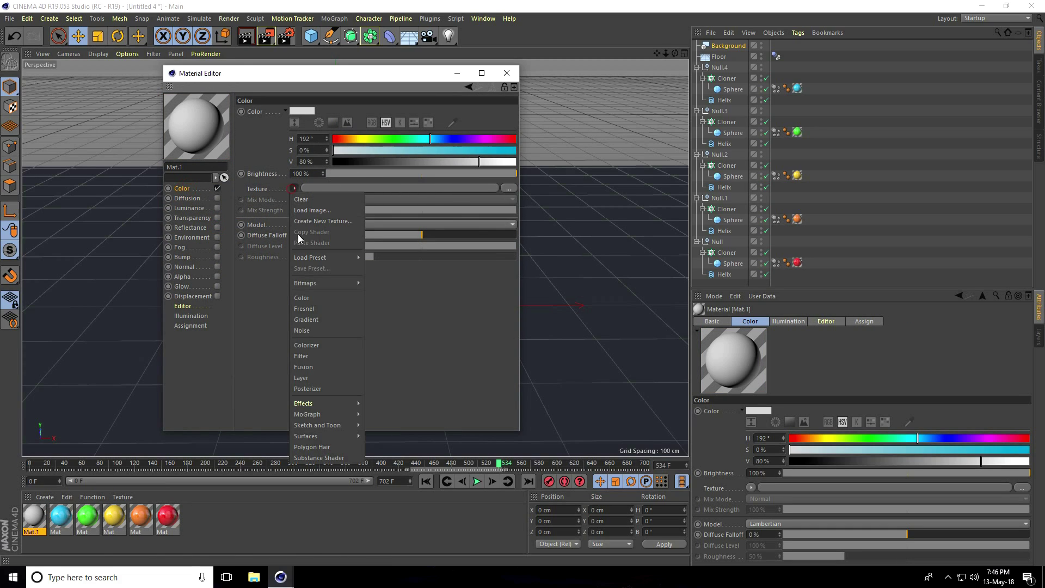
click(316, 320)
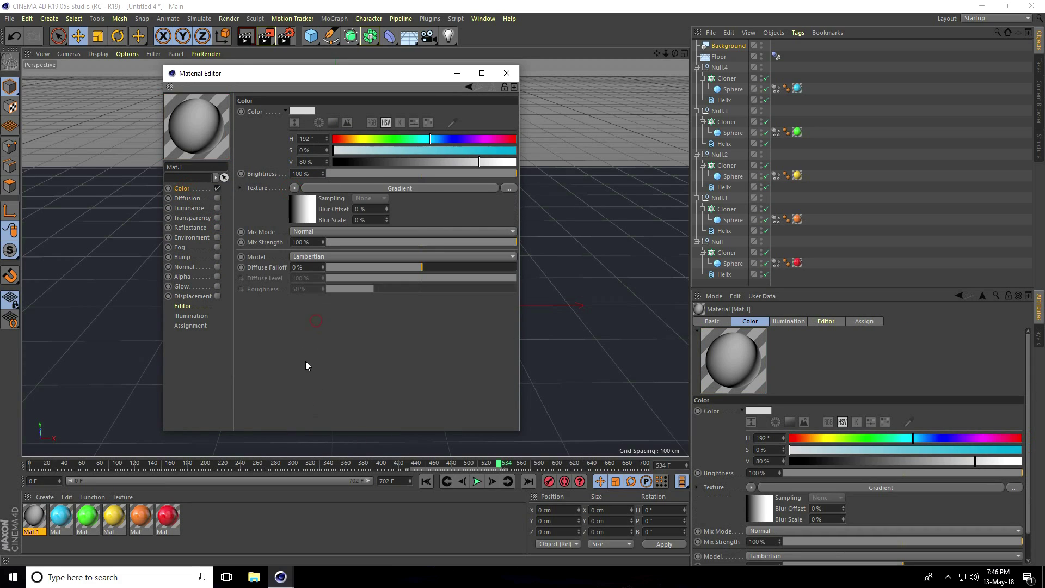
click(307, 218)
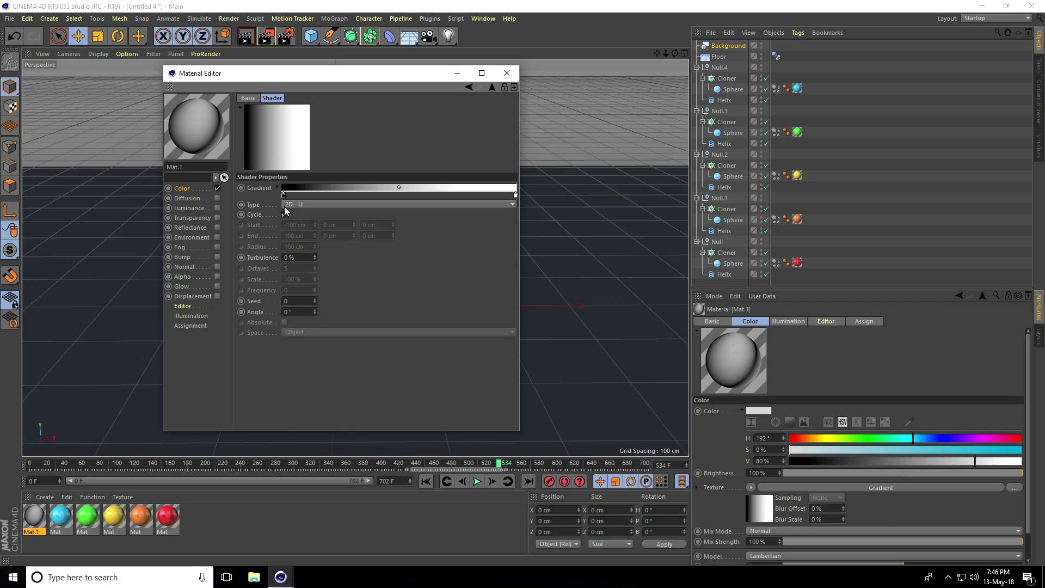
click(289, 204)
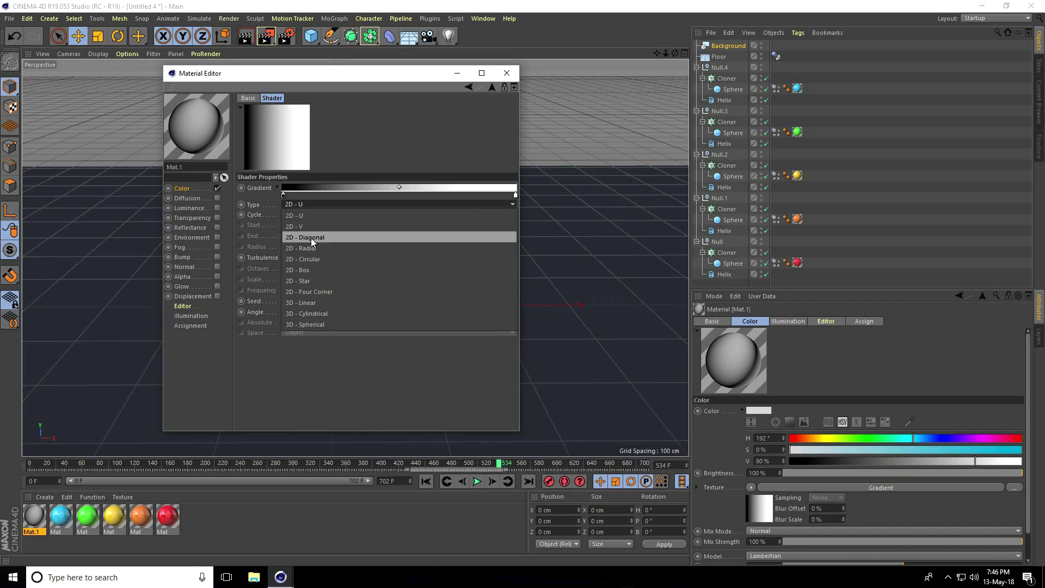
click(305, 226)
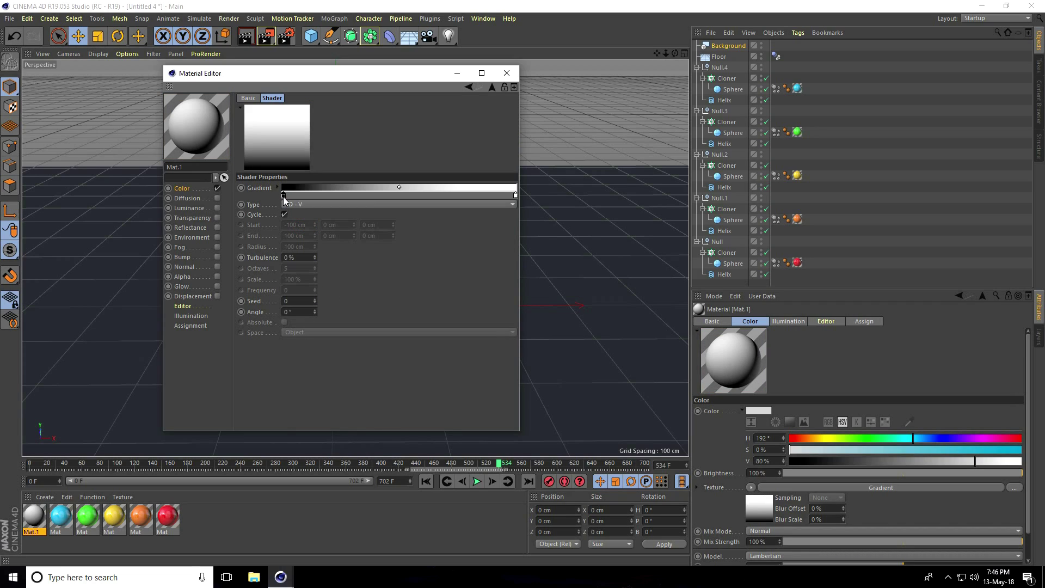
Brighten the gradient's black knot to a near-white with a value of 90% and close the material's settings.
double_click(283, 197)
drag(247, 219, 354, 221)
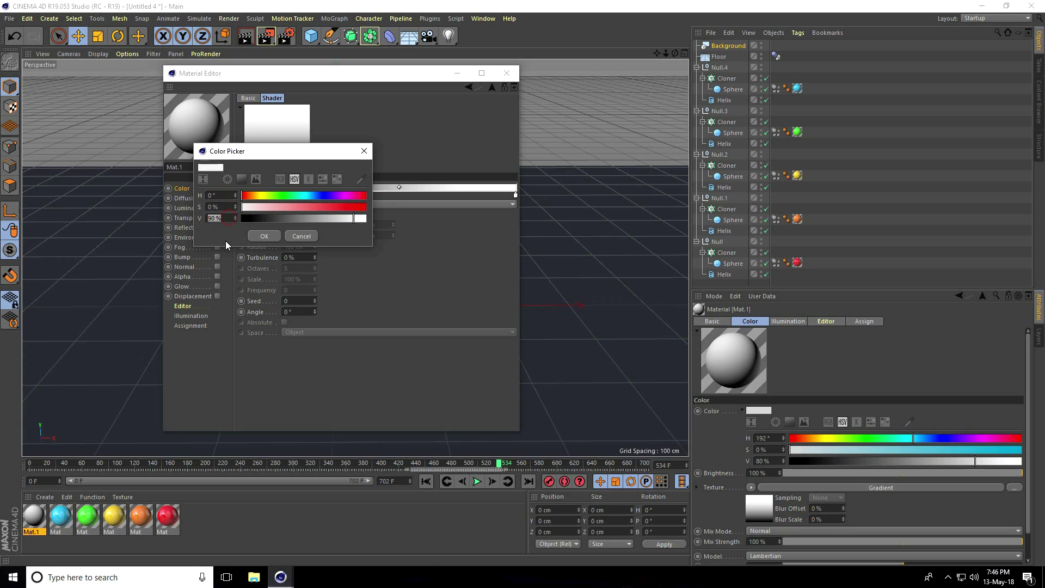
click(265, 237)
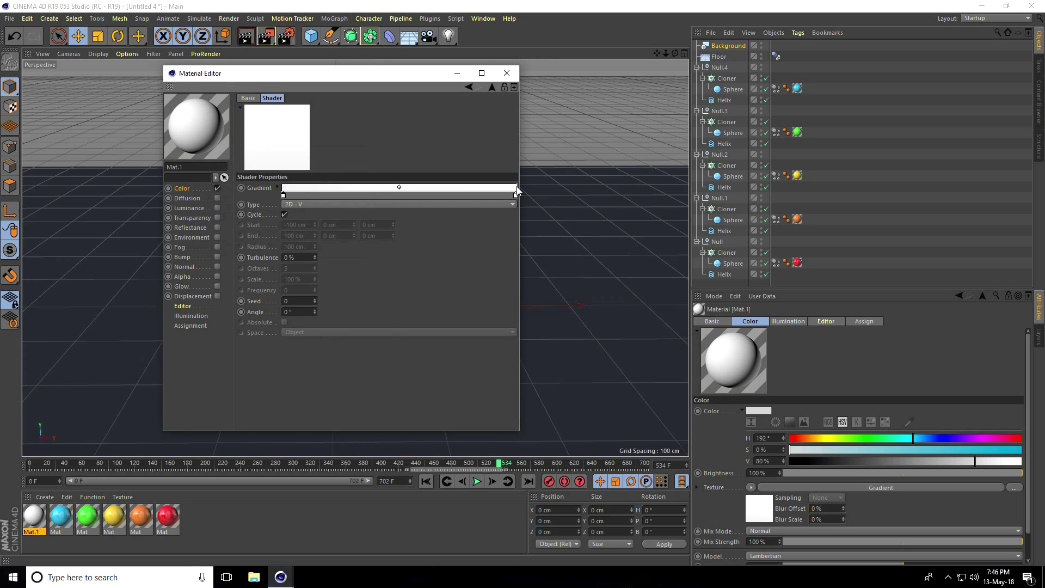
click(509, 73)
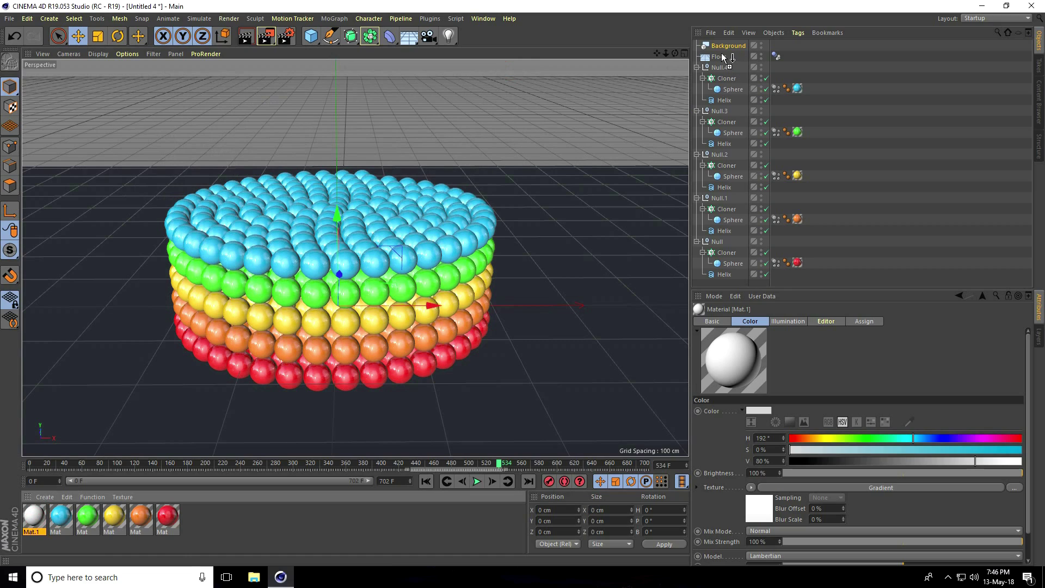
Apply Mat.1 to the Floor and the Background, and set the projection of both texture tags to Frontal.
drag(724, 57, 729, 46)
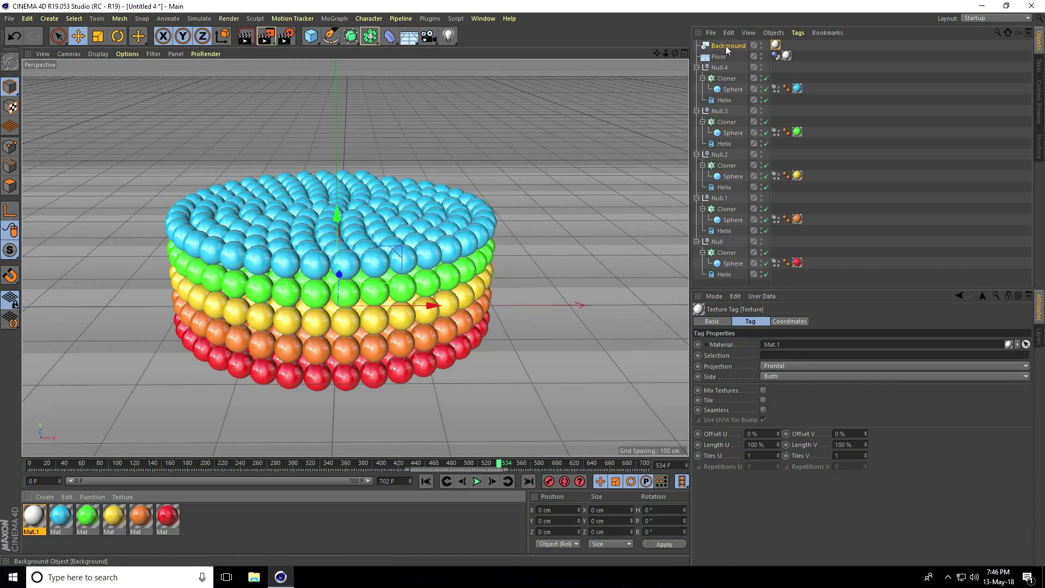
ctrl+click(786, 56)
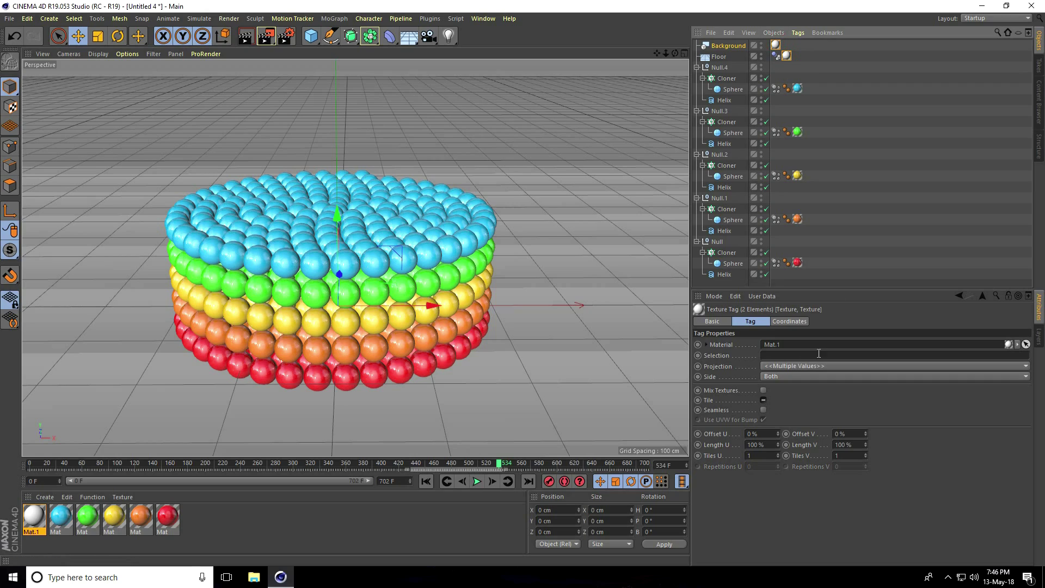
click(772, 364)
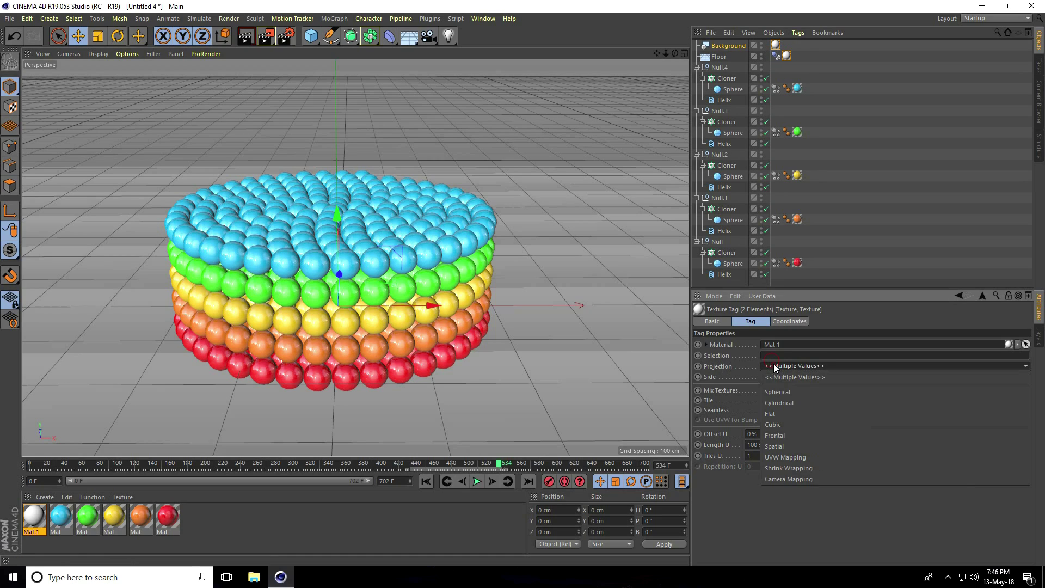
click(782, 435)
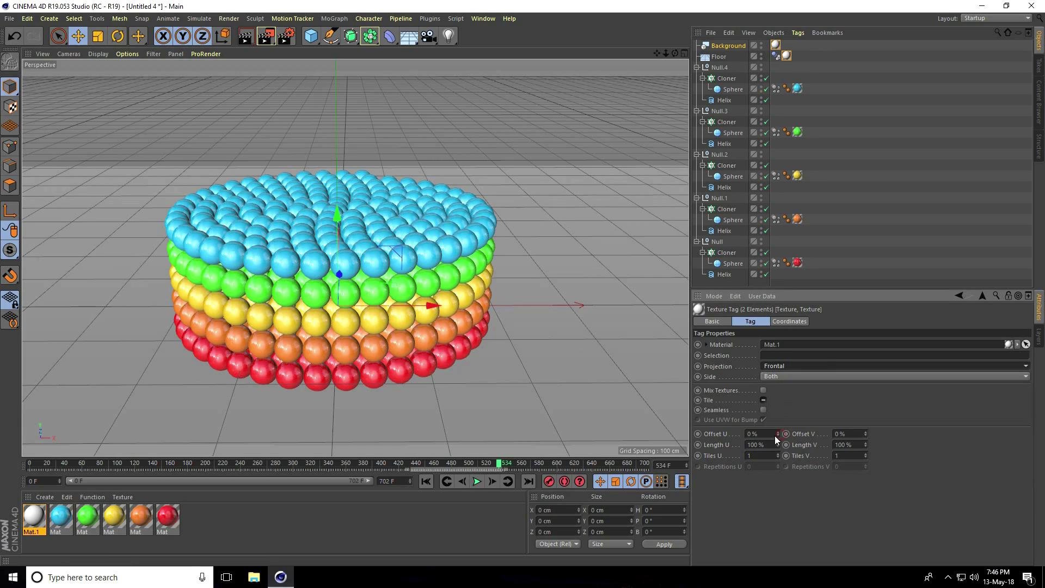
Add a Compositing tag to the Floor, turn off Self Shadowing and enable Compositing Background.
click(717, 58)
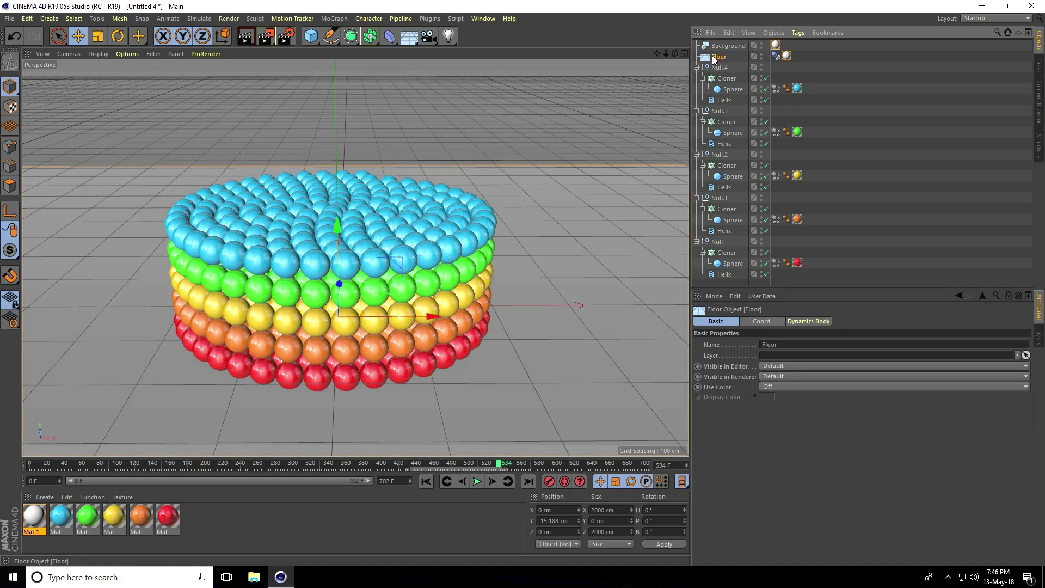
right_click(719, 61)
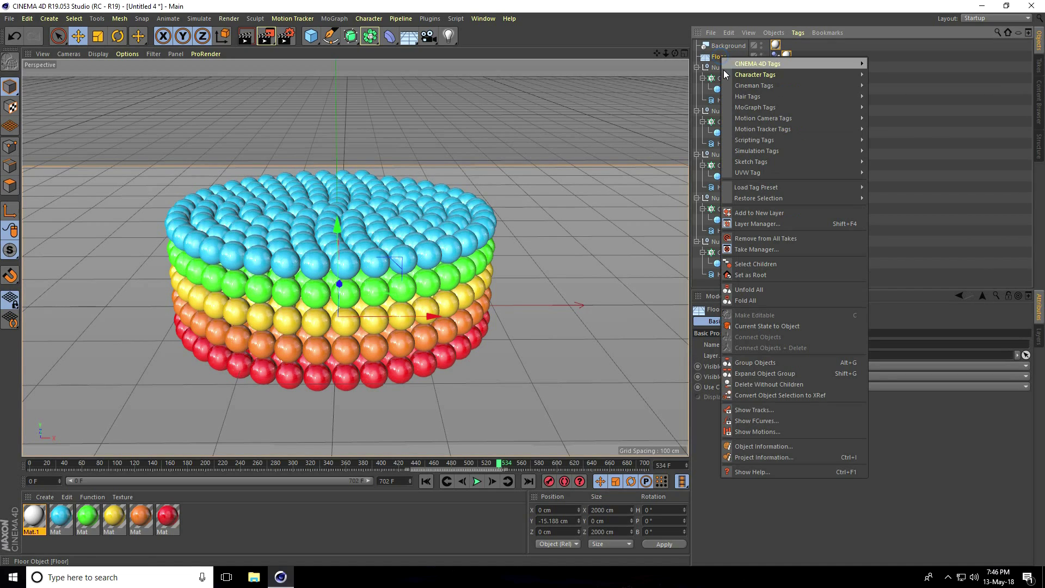
mouse_move(749, 156)
mouse_move(754, 65)
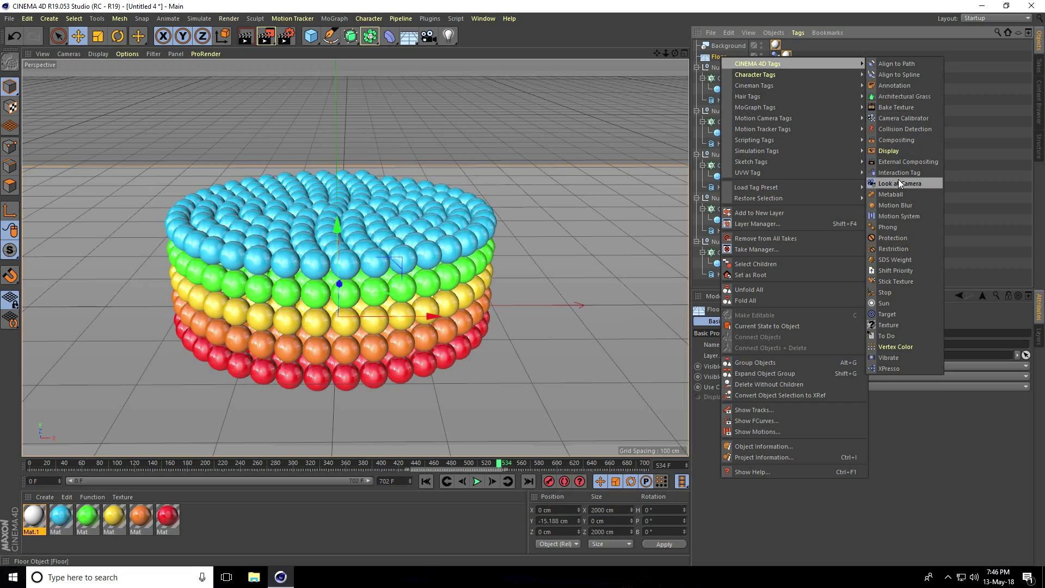
click(893, 141)
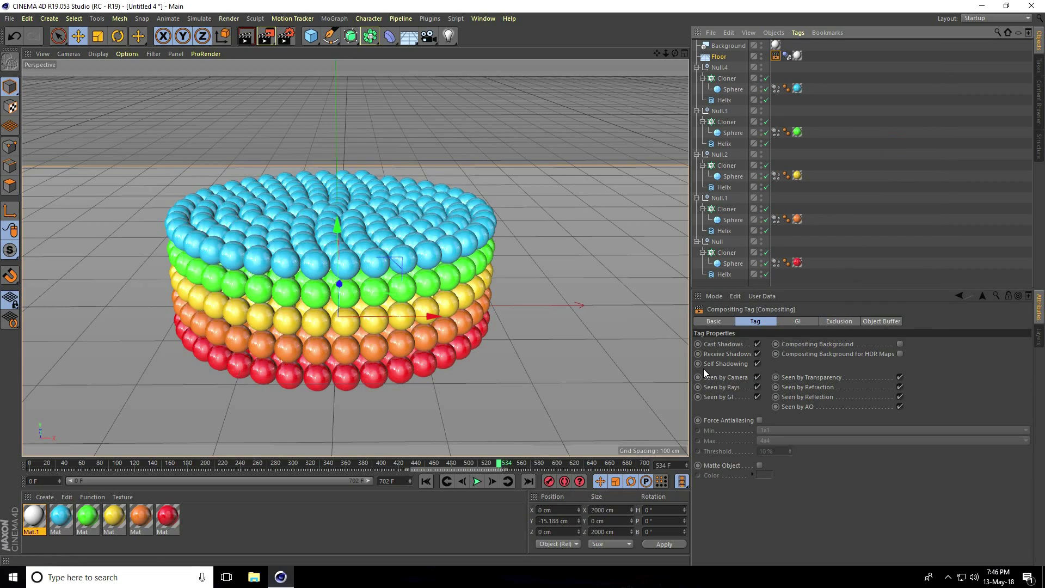
click(757, 364)
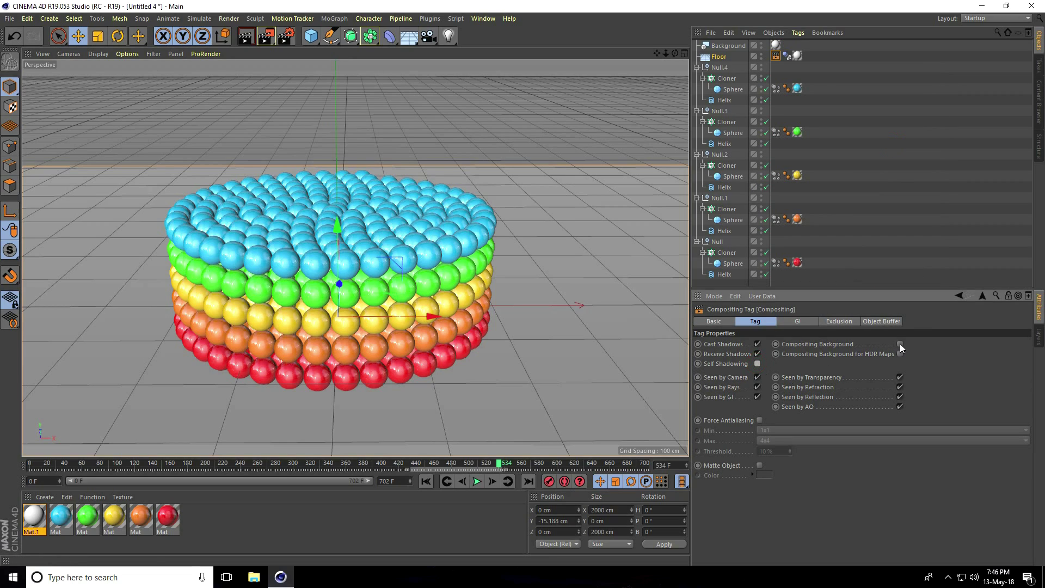
Add a plane above the sphere stack, tilted to a pitch of about 31° and positioned at about Y 687 cm, Z -227 cm.
alt+drag(326, 308, 253, 304)
click(315, 41)
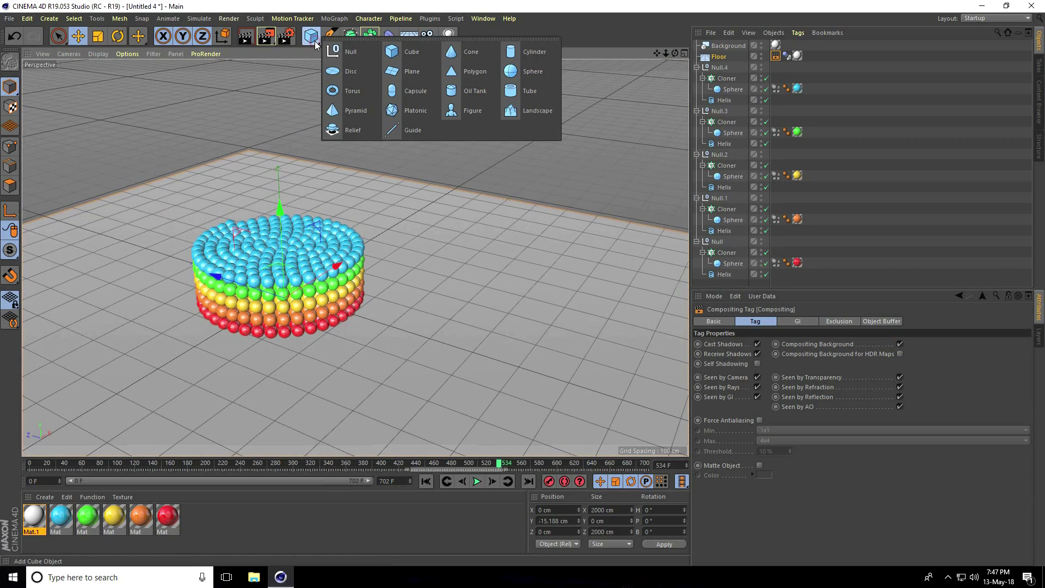
click(406, 71)
scroll(323, 247, down, 2)
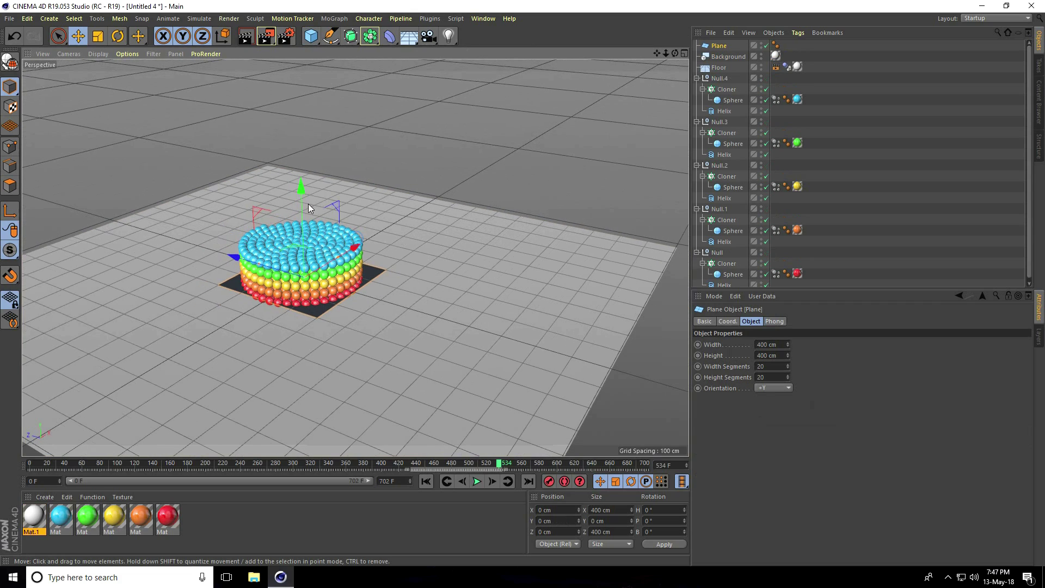
drag(308, 204, 342, 103)
click(117, 35)
click(77, 36)
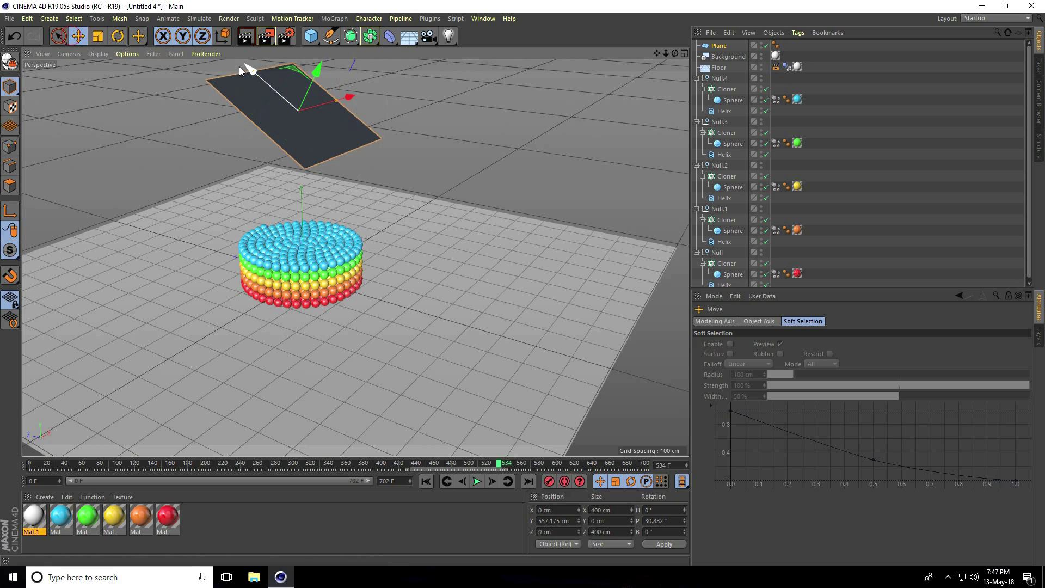
drag(240, 67, 525, 282)
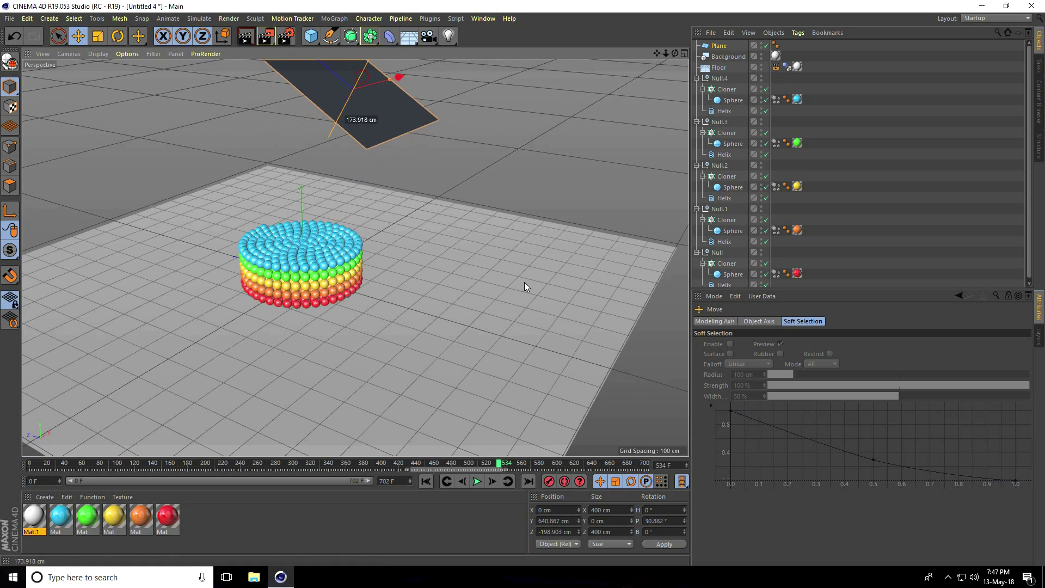
alt+drag(309, 175, 390, 110)
Create a material with Color and Reflectance turned off and Luminance turned on, and apply it to the plane.
click(42, 498)
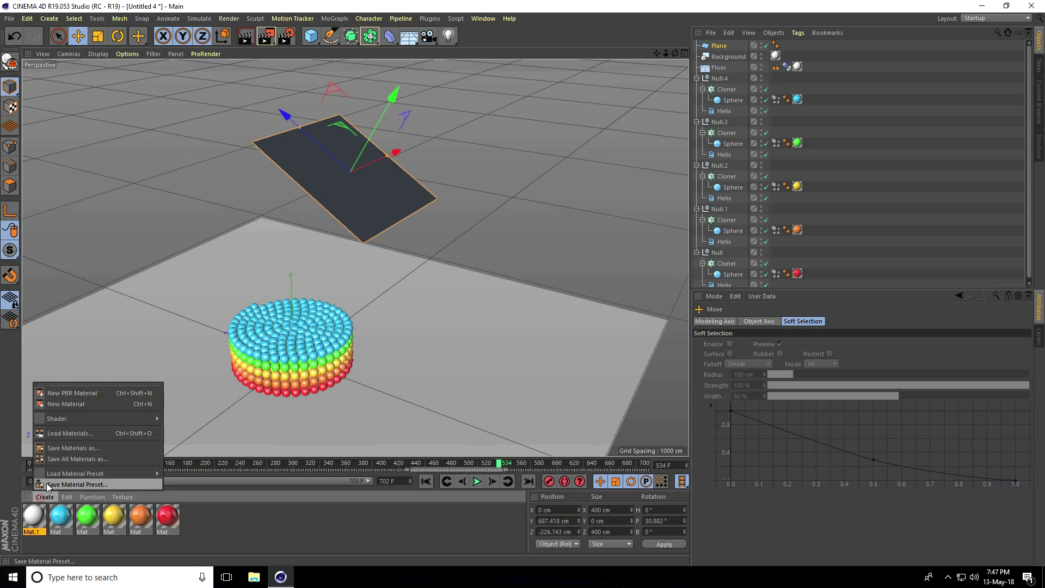
click(87, 406)
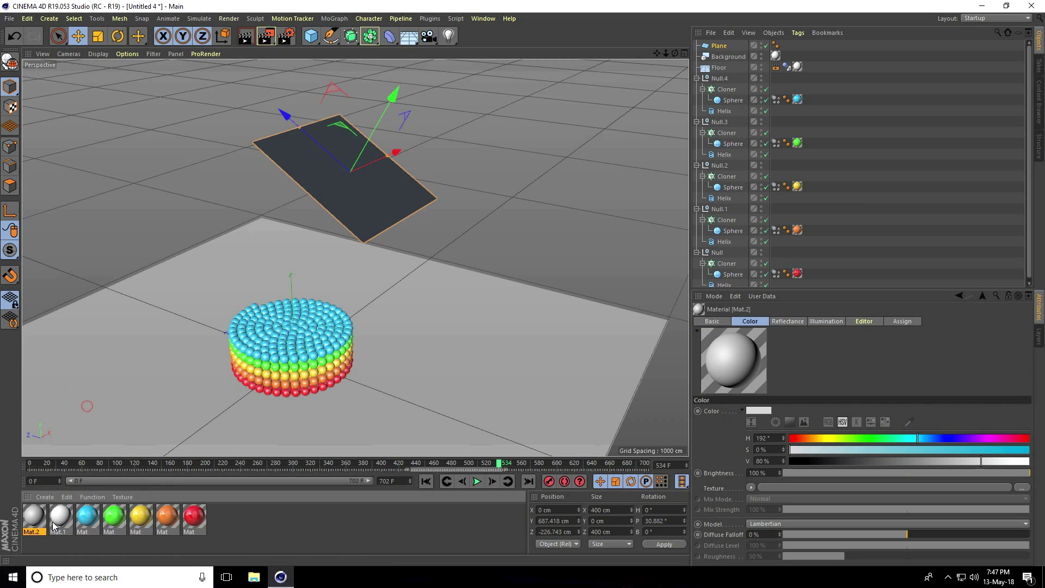
double_click(37, 521)
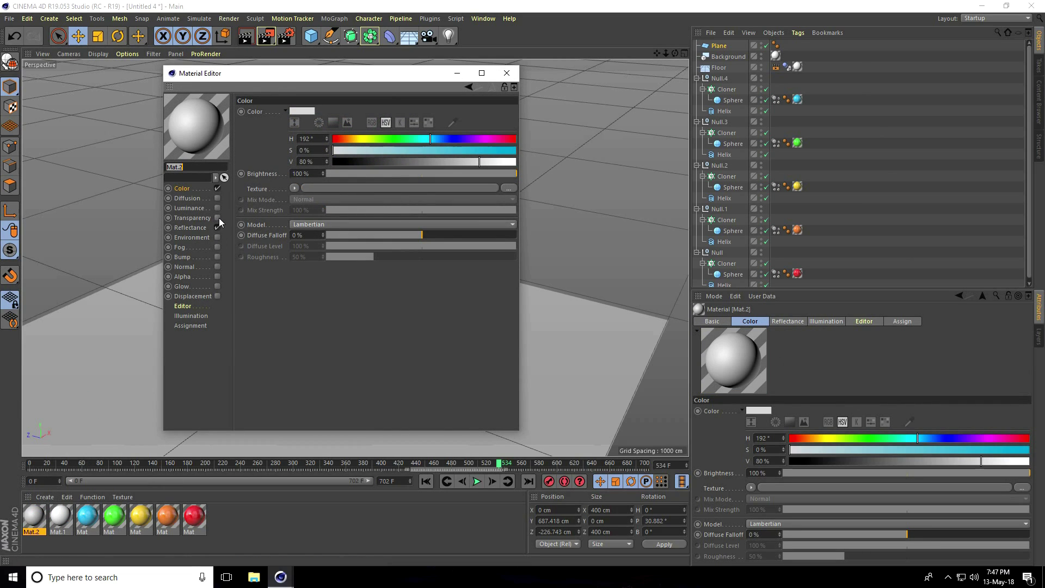
click(217, 188)
click(218, 227)
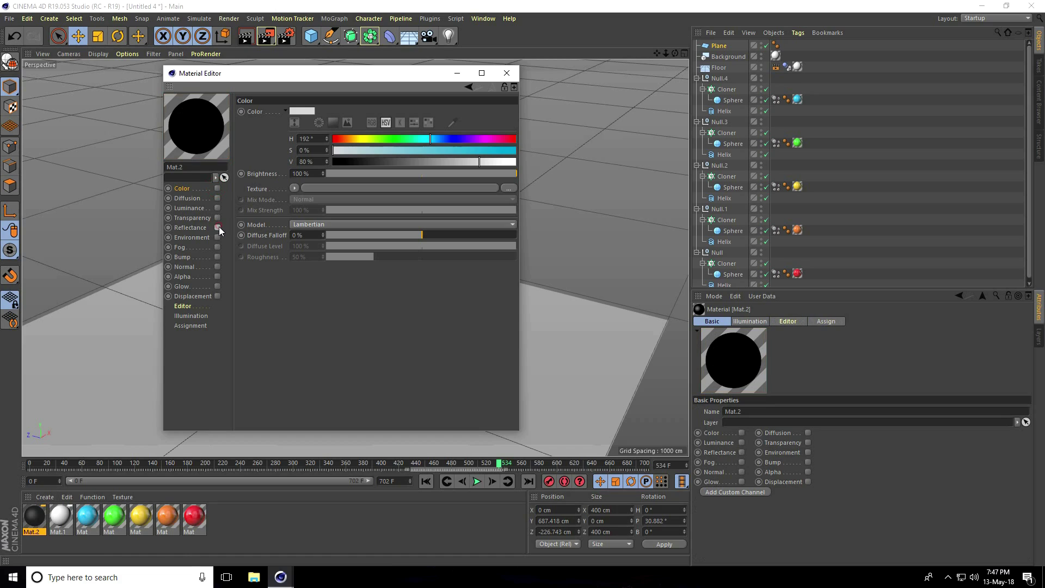
click(218, 208)
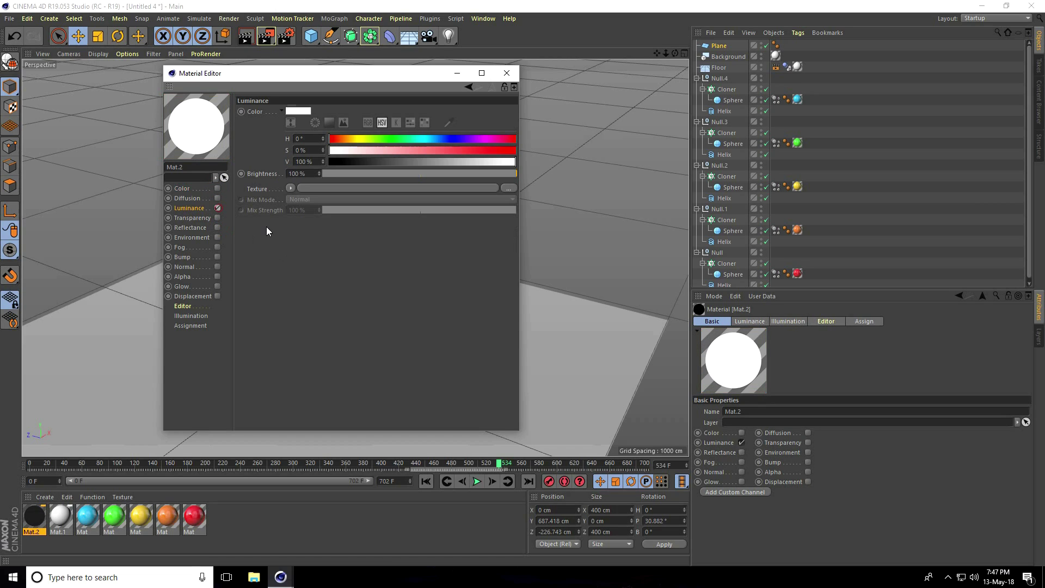
click(516, 75)
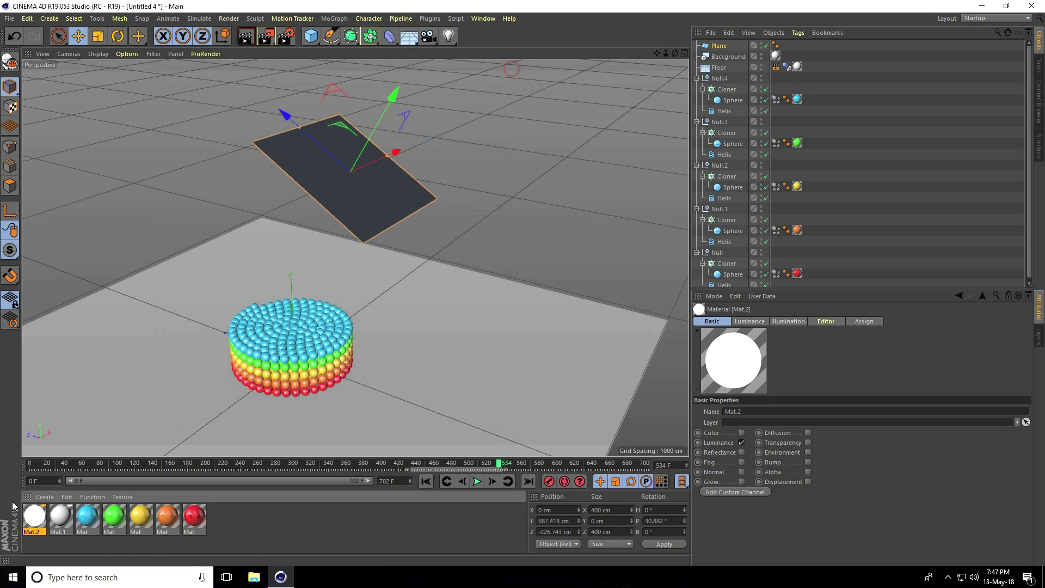
drag(167, 374, 326, 186)
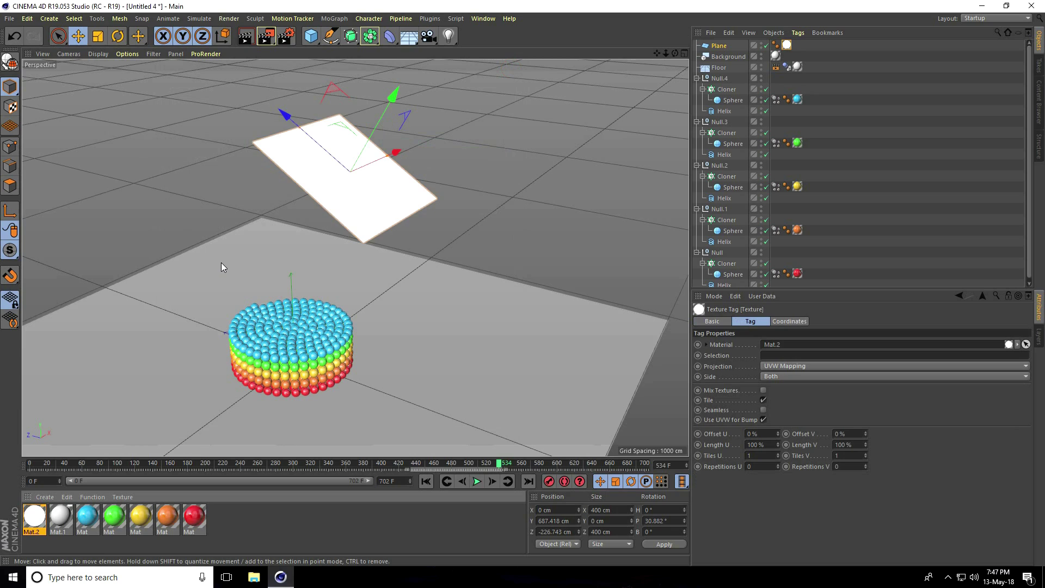
Add an area light beside the stack and duplicate it to the opposite side at about Y 470 cm, Z 1082 cm.
click(449, 36)
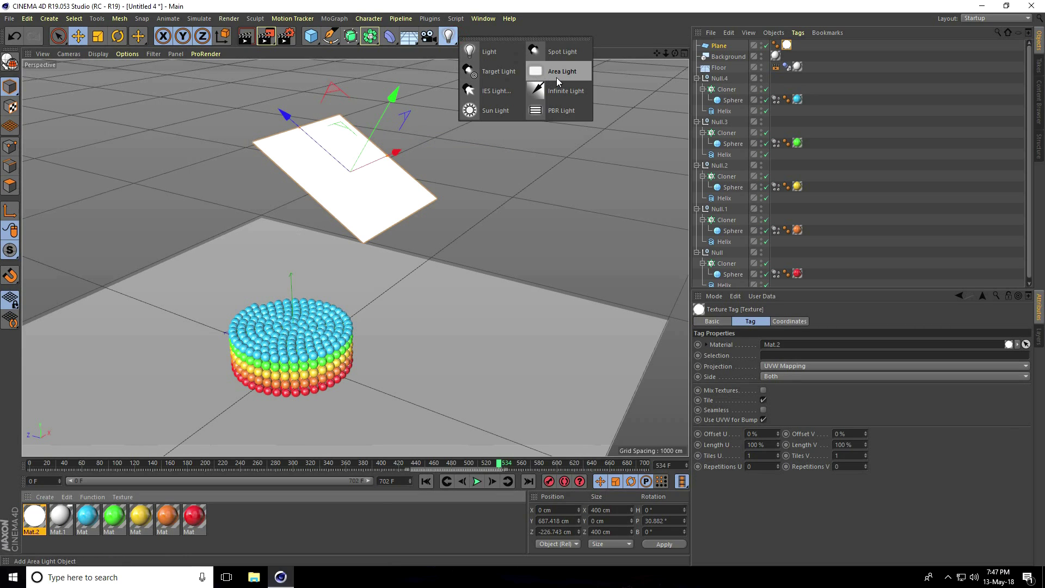
click(557, 78)
alt+middle_drag(321, 316, 312, 252)
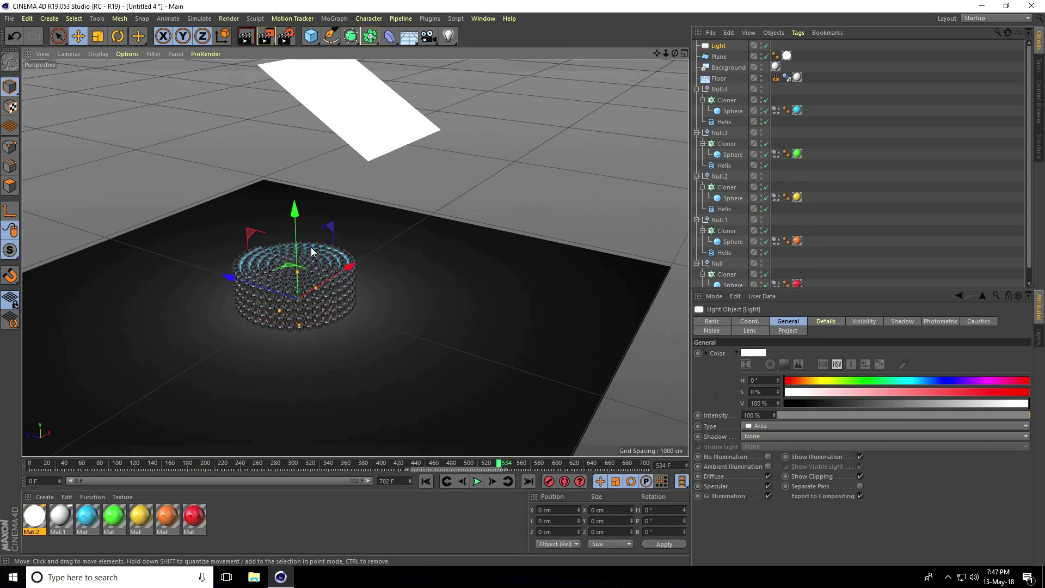
drag(304, 219, 453, 269)
drag(553, 211, 24, 109)
Rotate the duplicated side light to a pitch of 180°.
click(118, 35)
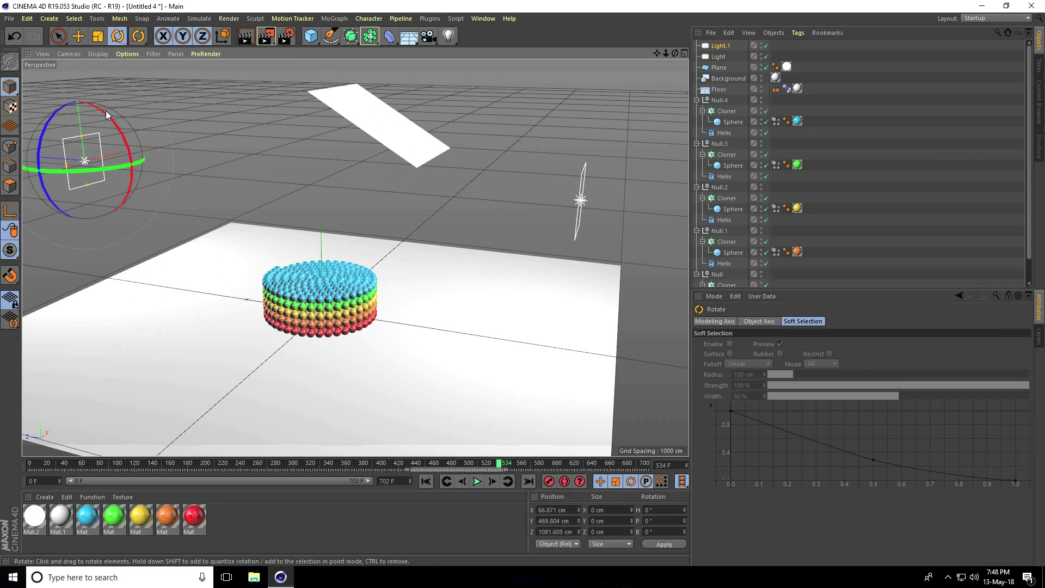
drag(105, 110, 142, 221)
key(ctrl+z)
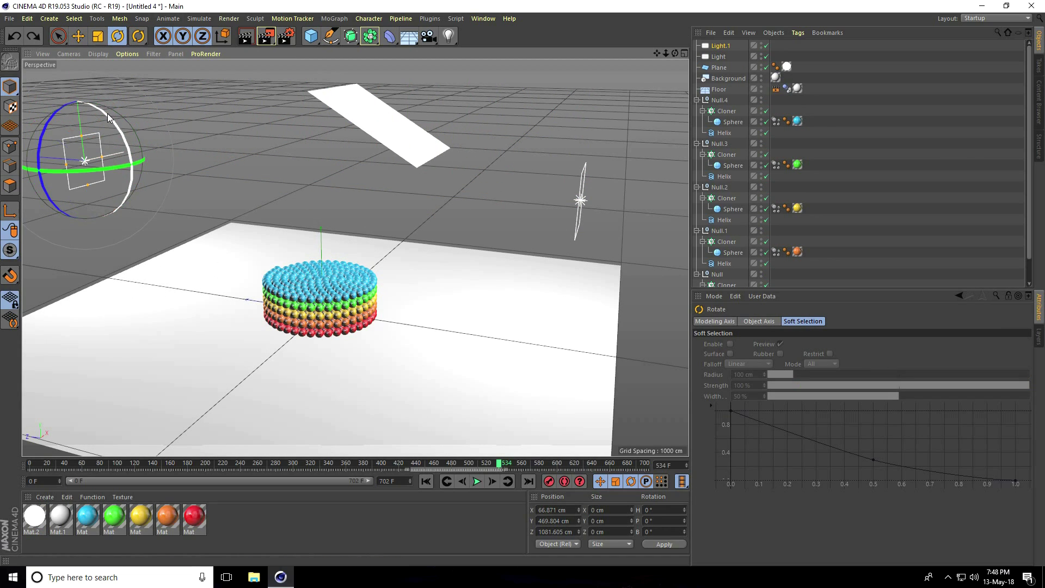
drag(106, 113, 37, 257)
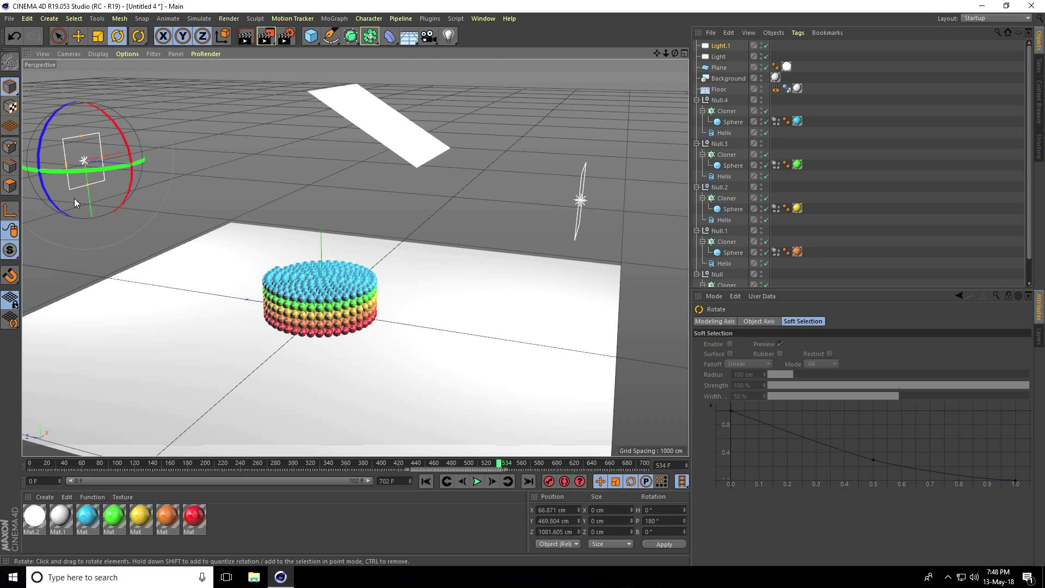
Duplicate the rotated side light, move the copy over the stack to about Z 32 cm, and turn it to a pitch of 270°.
click(78, 36)
alt+drag(166, 92, 262, 164)
key(ctrl+c)
key(ctrl+v)
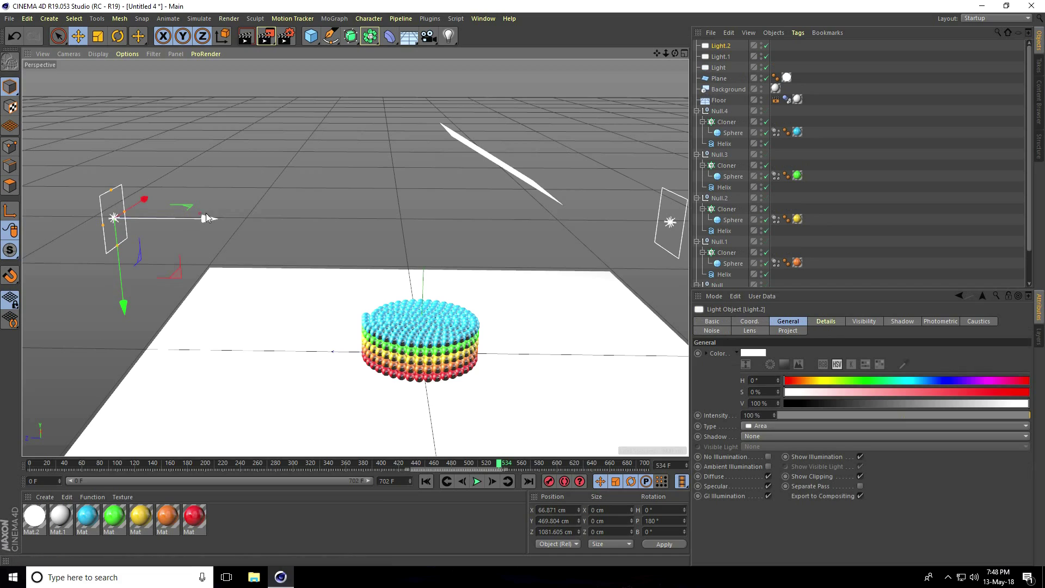
drag(206, 217, 512, 221)
click(118, 36)
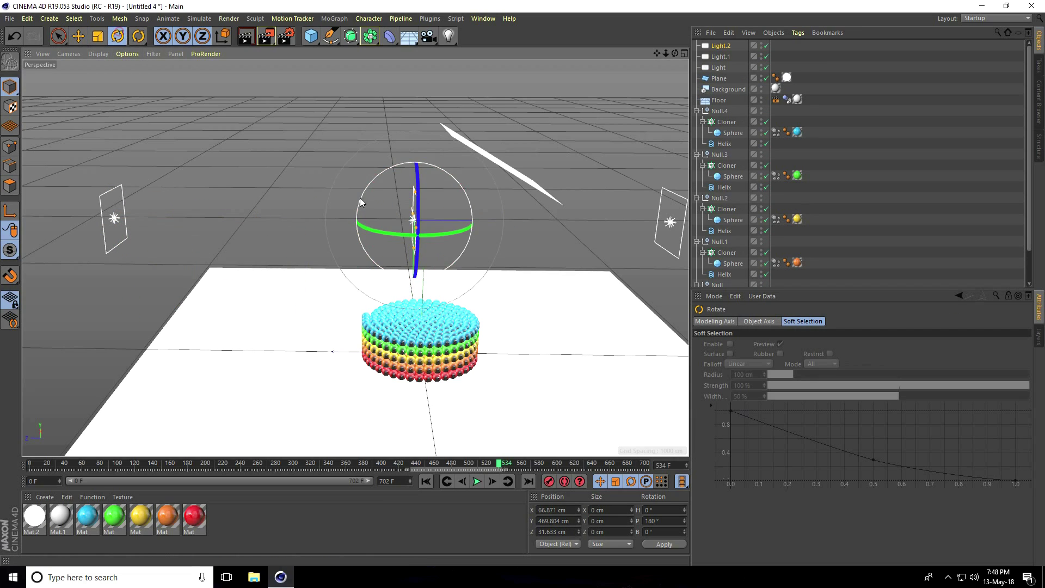
drag(364, 189, 444, 179)
Raise the overhead light to about Y 972 cm and shift it to about Z -20 cm.
click(79, 36)
scroll(406, 249, down, 2)
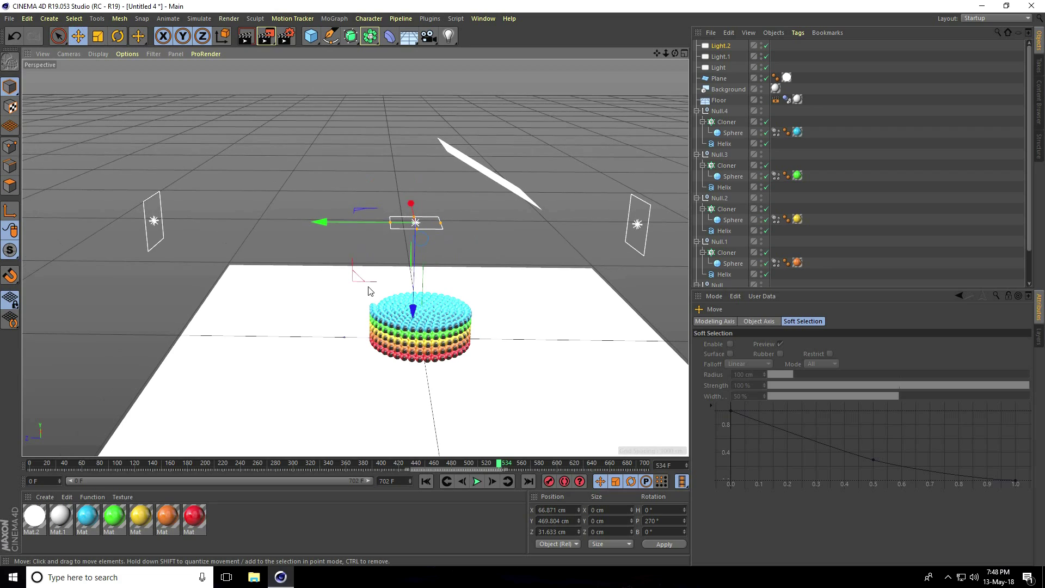
alt+middle_drag(369, 291, 339, 294)
drag(384, 313, 386, 192)
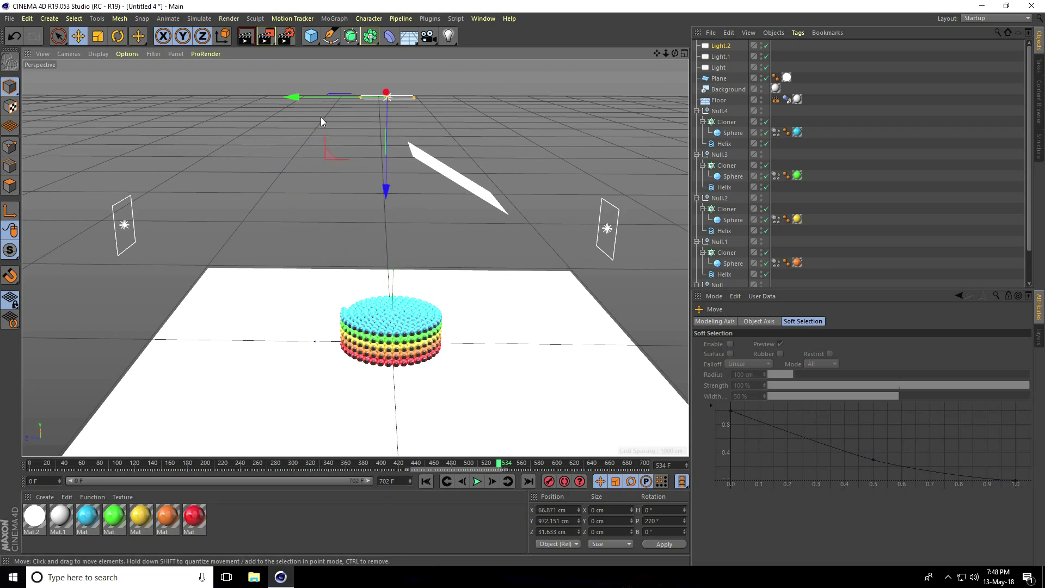
drag(303, 96, 319, 97)
Set the overhead light's intensity to 50% and the 180°-rotated side light's intensity to 80%.
click(715, 47)
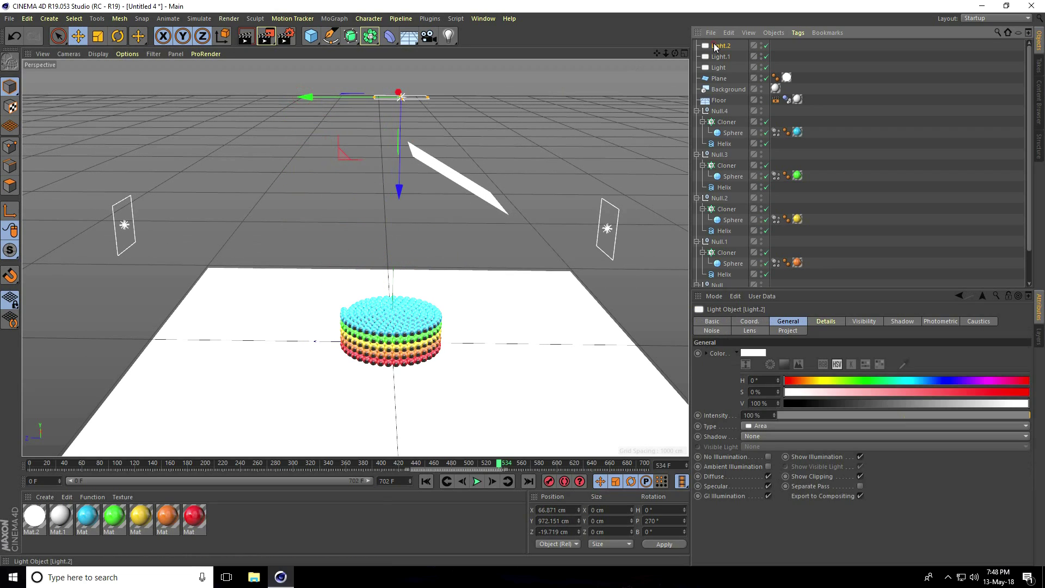
click(754, 415)
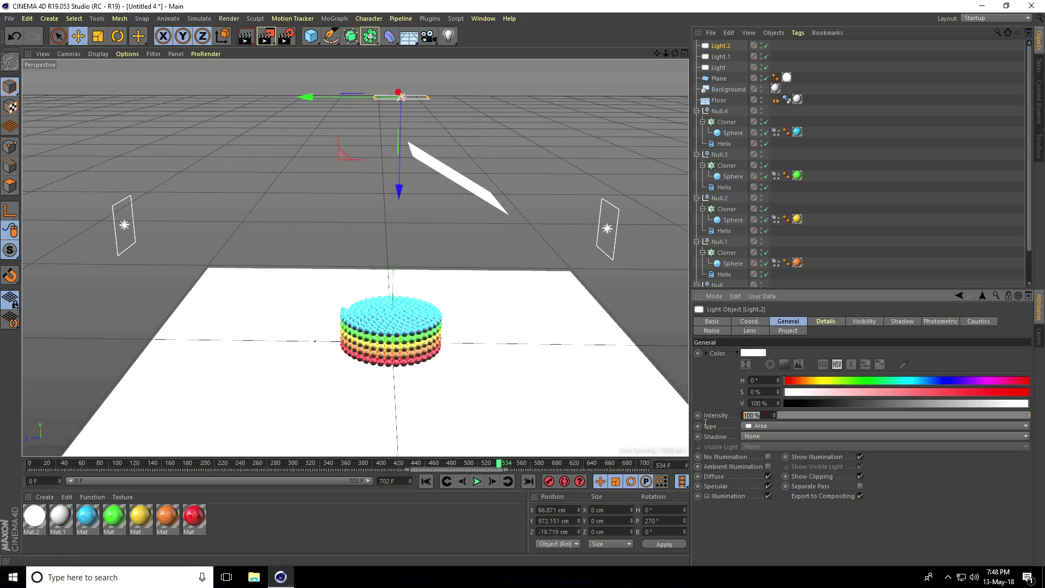
text(50)
key(Return)
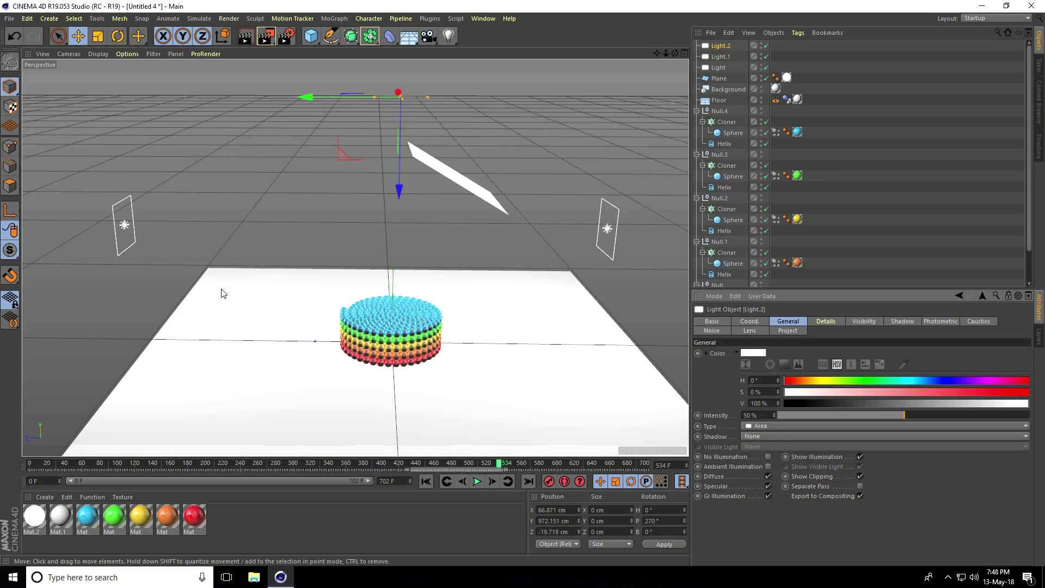
click(131, 223)
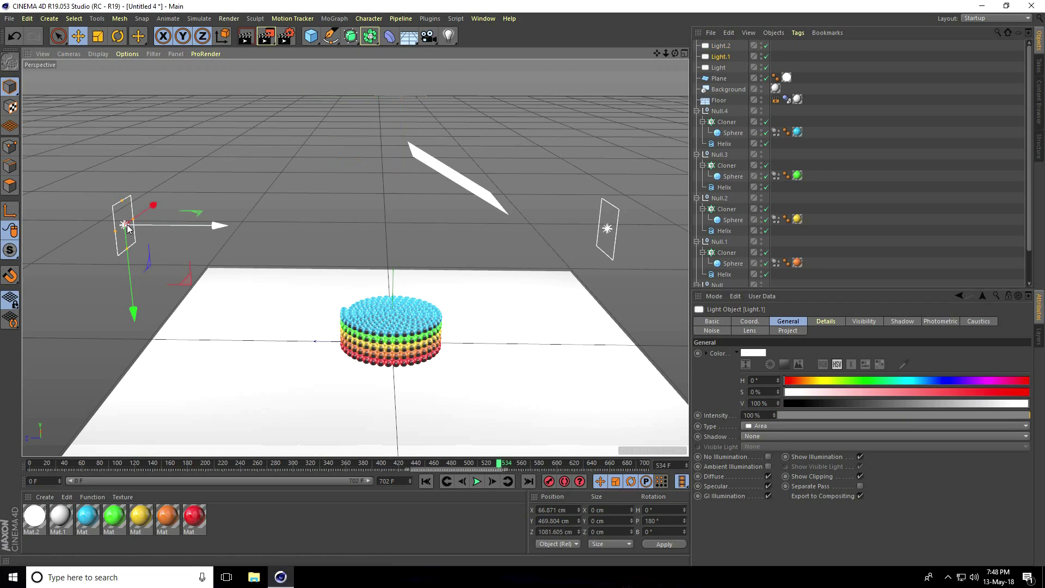
click(753, 416)
text(80)
key(Return)
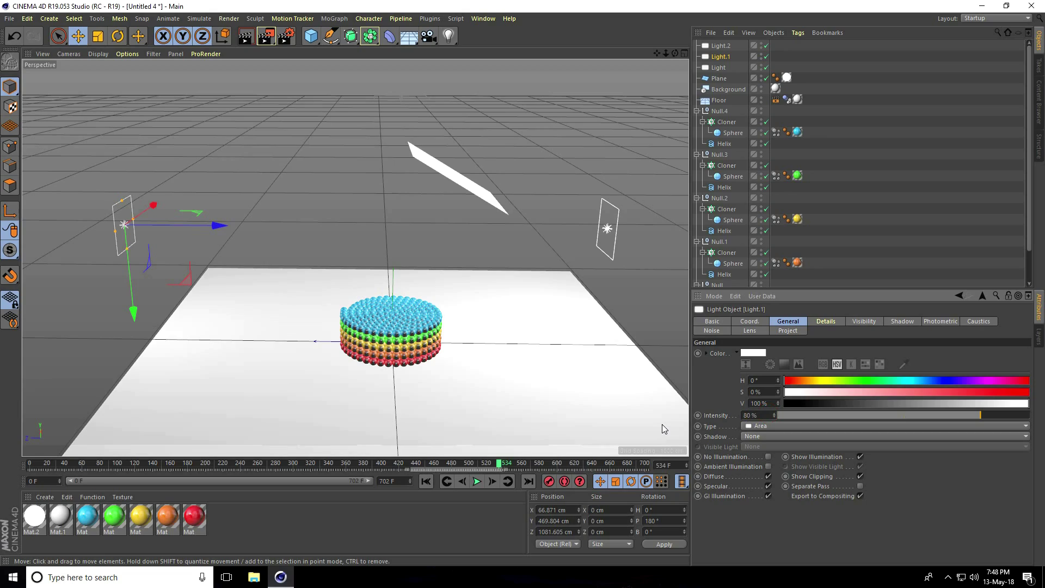
Add a camera with a close, elevated view of the sphere stack and lock it with a Protection tag.
alt+drag(409, 348, 269, 354)
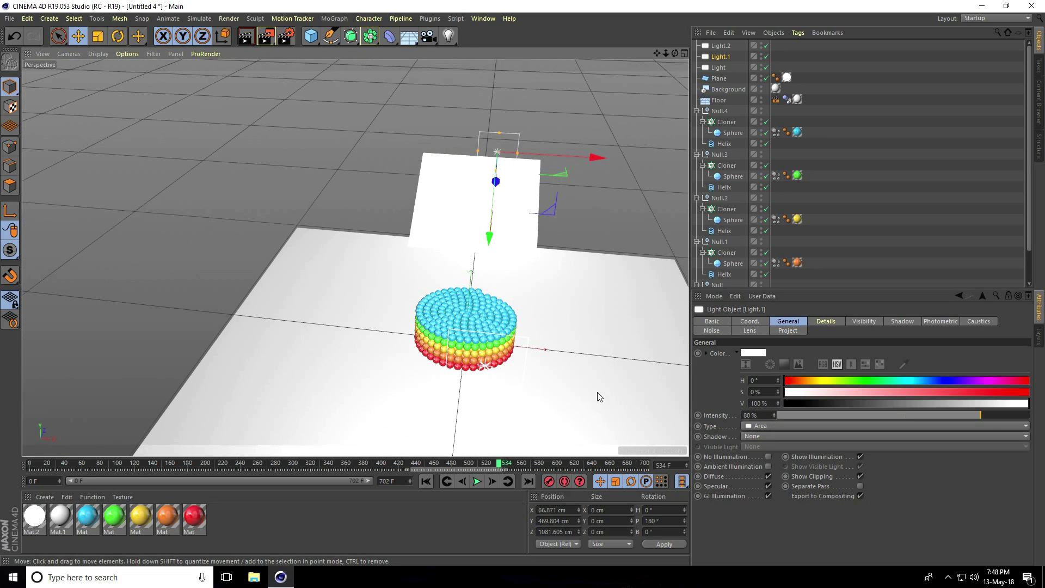
alt+drag(431, 390, 505, 292)
alt+right_drag(505, 293, 524, 272)
key(Escape)
alt+drag(444, 318, 365, 280)
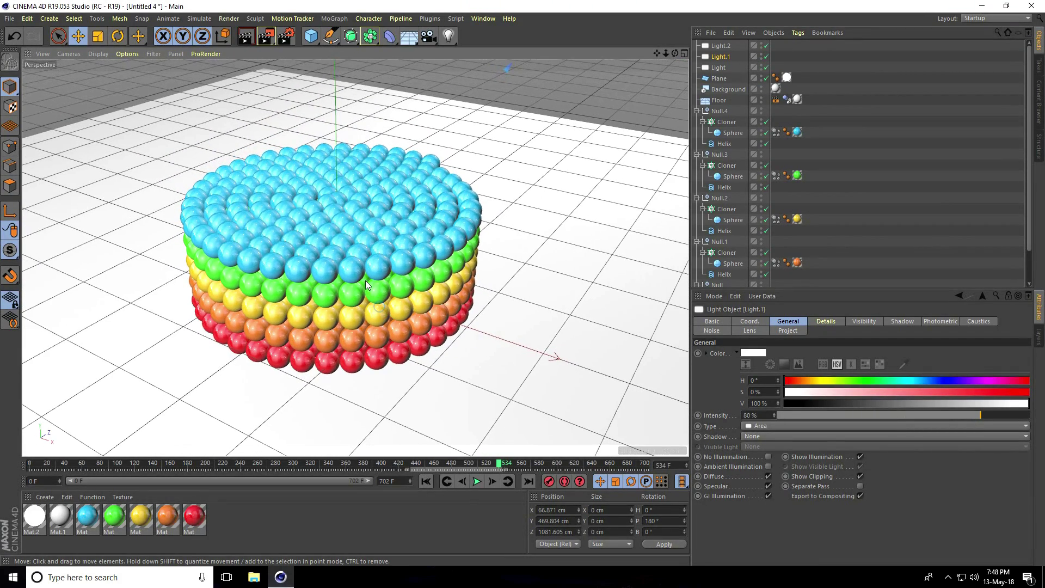
drag(429, 37, 485, 50)
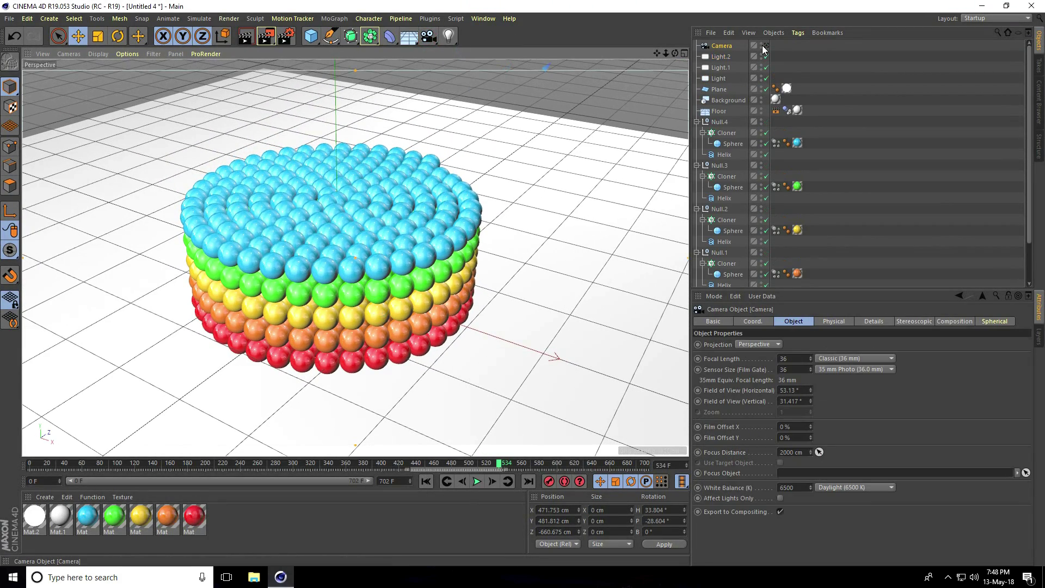
right_click(719, 45)
mouse_move(763, 51)
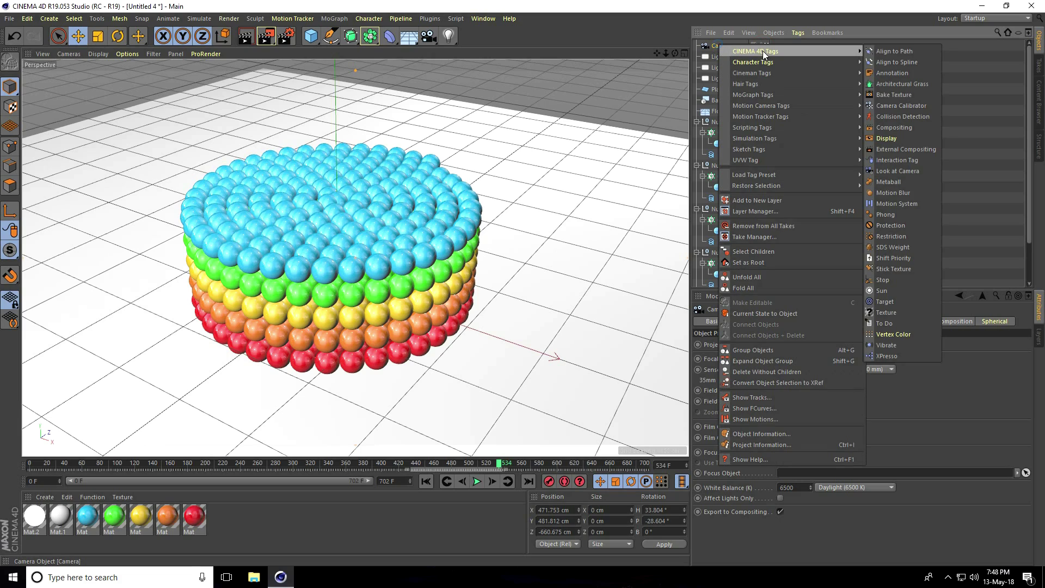
click(901, 225)
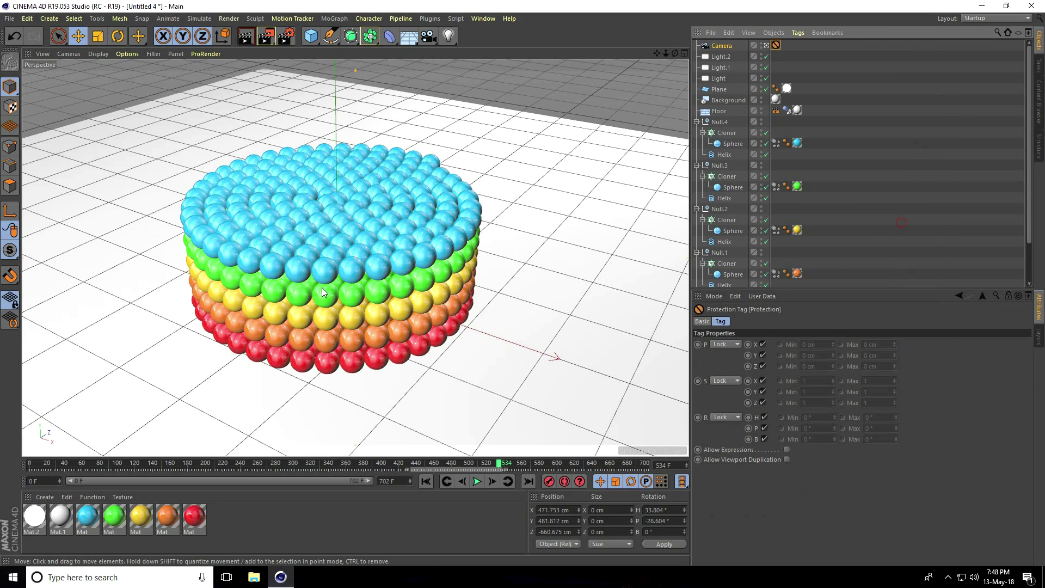
Replay the animation from frame 0 until the orange layer is filled, at about frame 201.
click(425, 481)
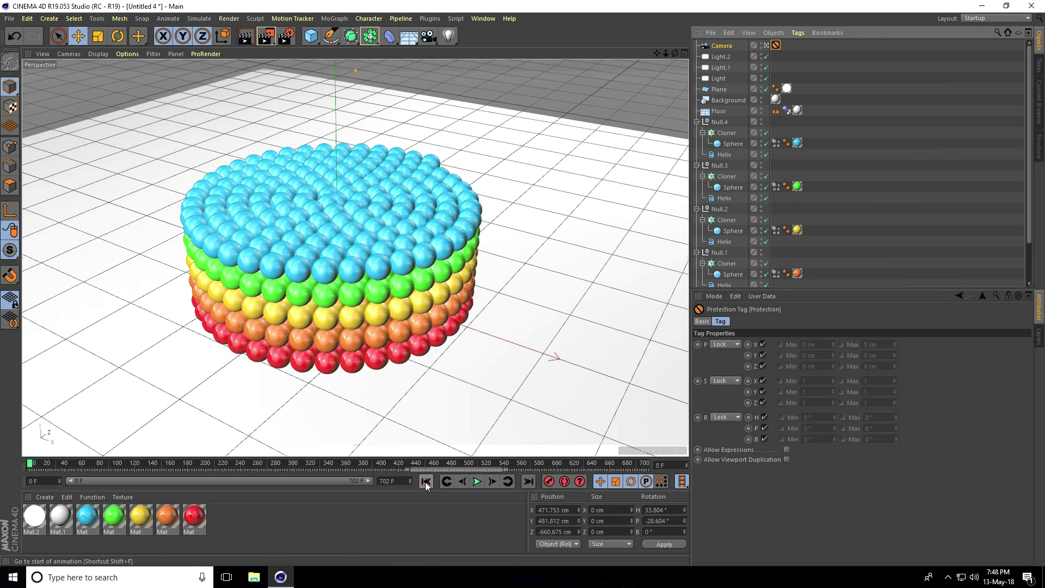
click(476, 481)
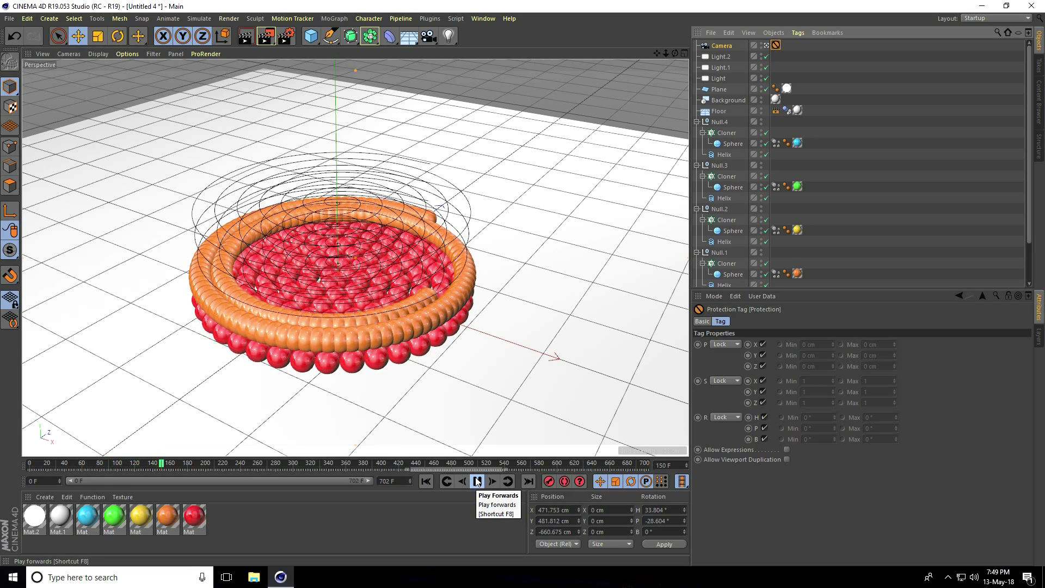
click(476, 481)
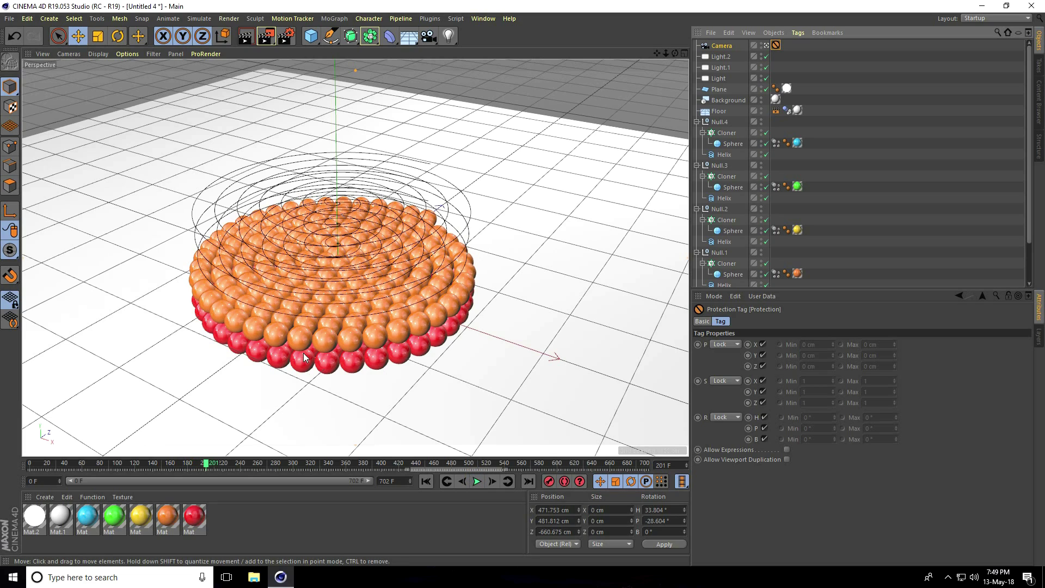
Create a new material and load the Football 2 image as its color texture, without copying it to the project location.
click(43, 497)
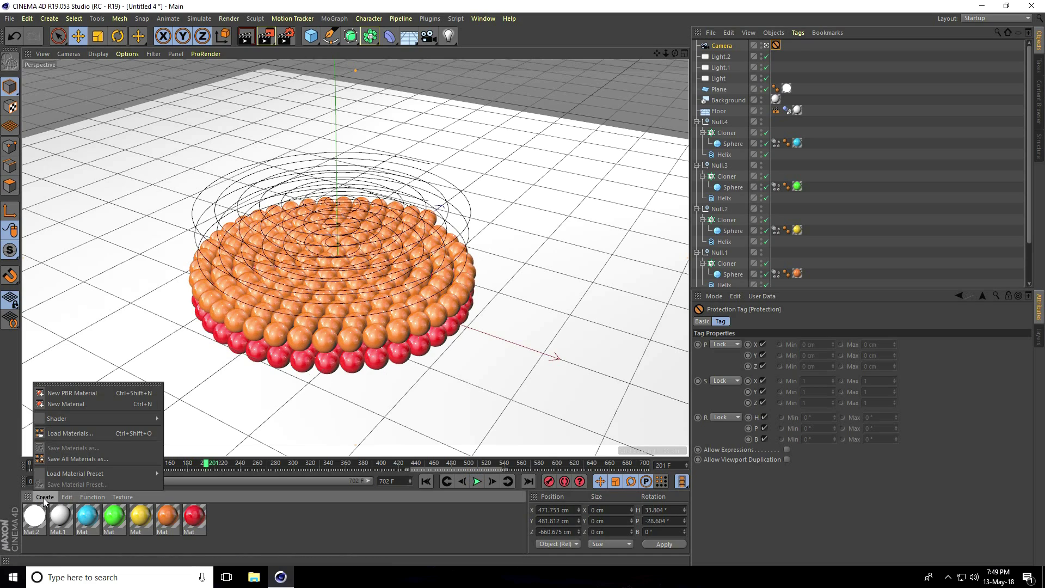
click(73, 404)
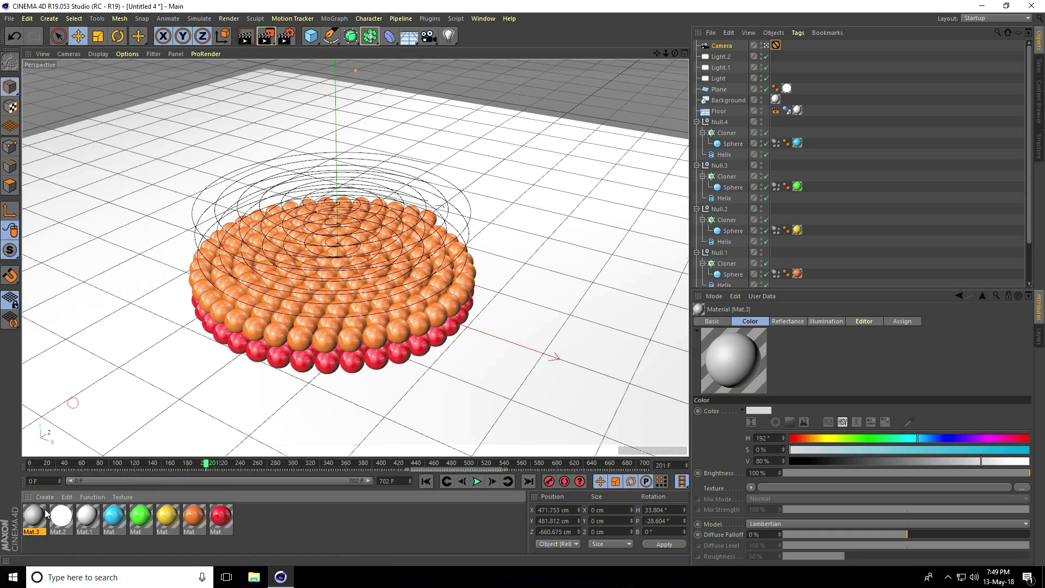
double_click(34, 516)
click(188, 208)
click(182, 189)
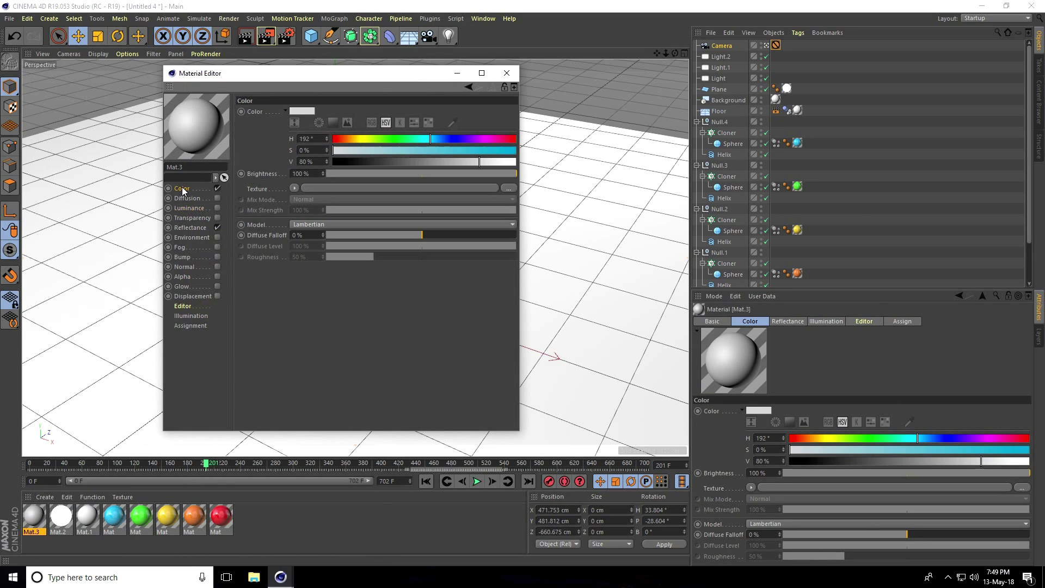
click(509, 188)
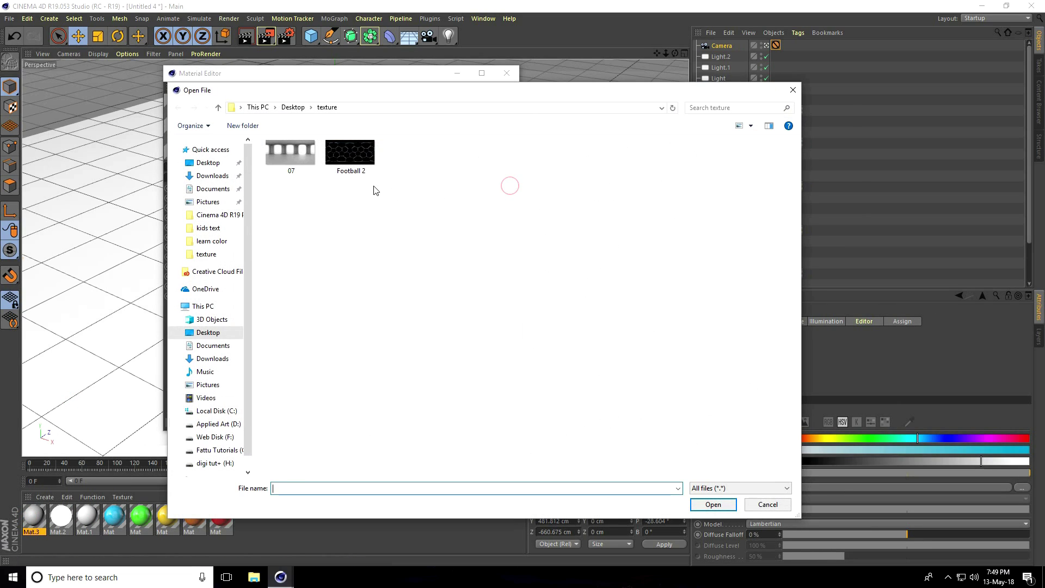
click(362, 162)
click(713, 504)
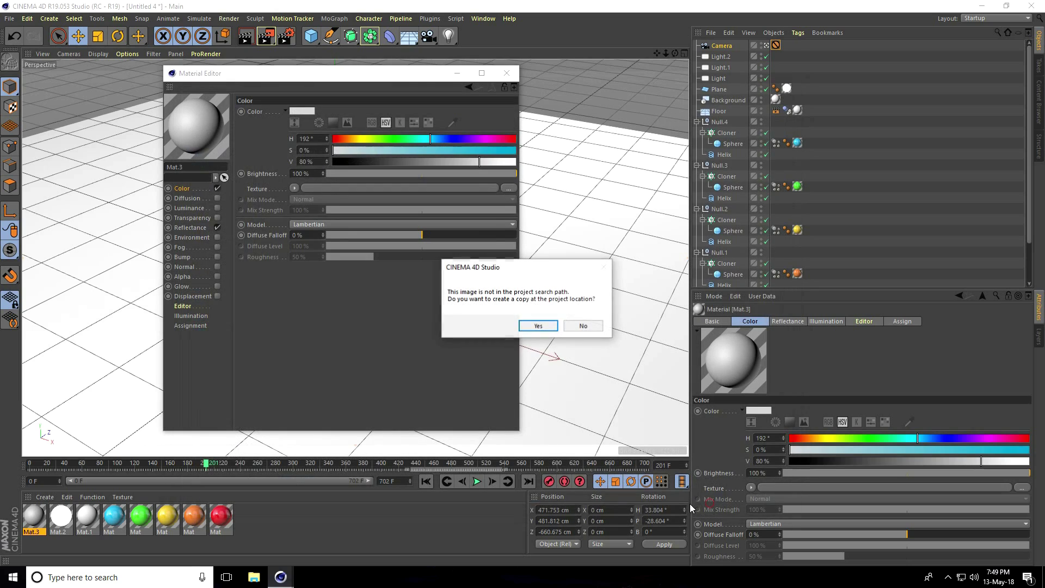
click(583, 326)
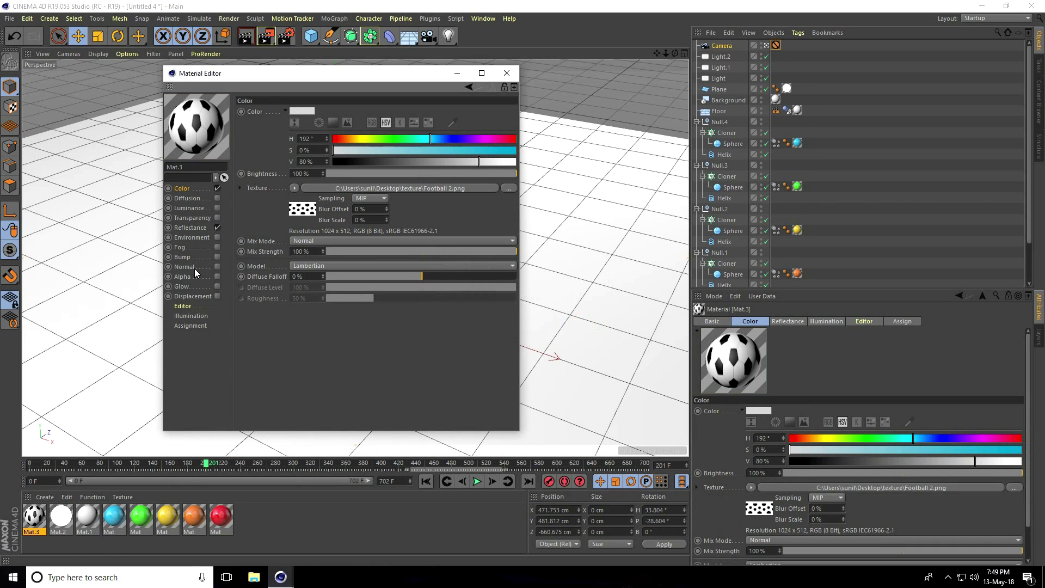
Enable the new material's alpha channel with the same Football 2 image, without copying it to the project location.
click(217, 276)
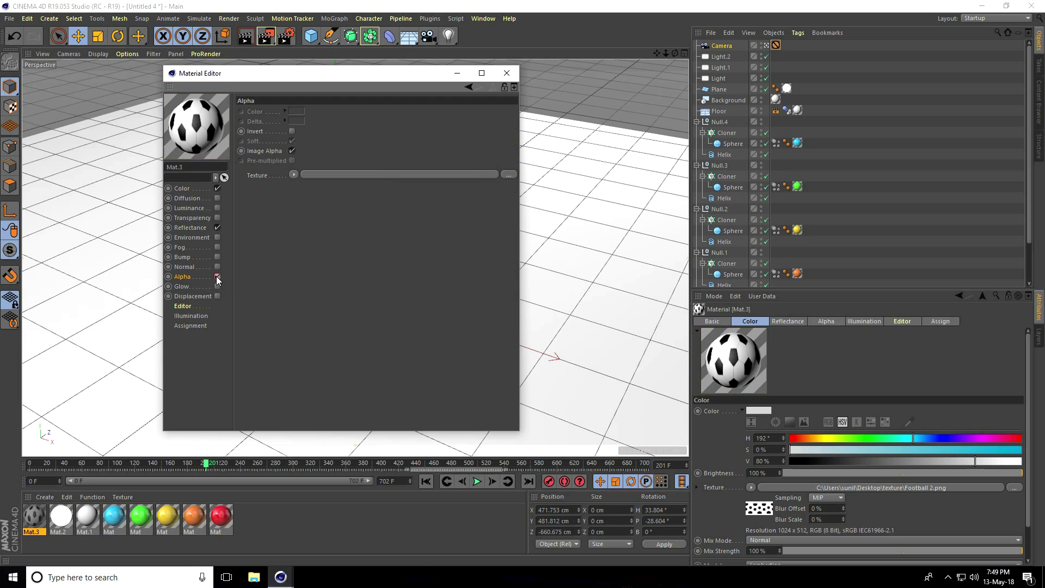
click(500, 173)
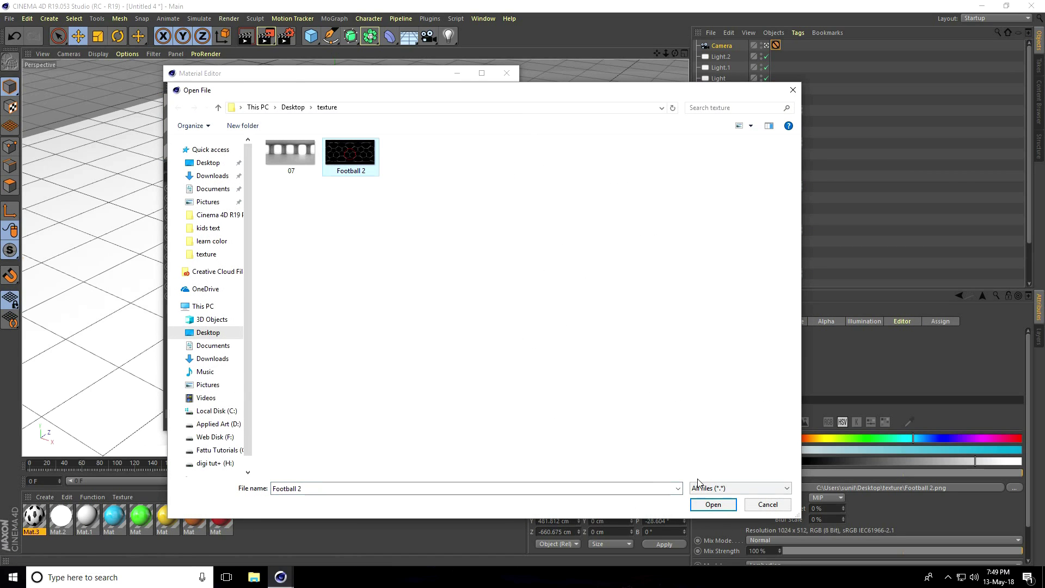
click(713, 504)
click(571, 326)
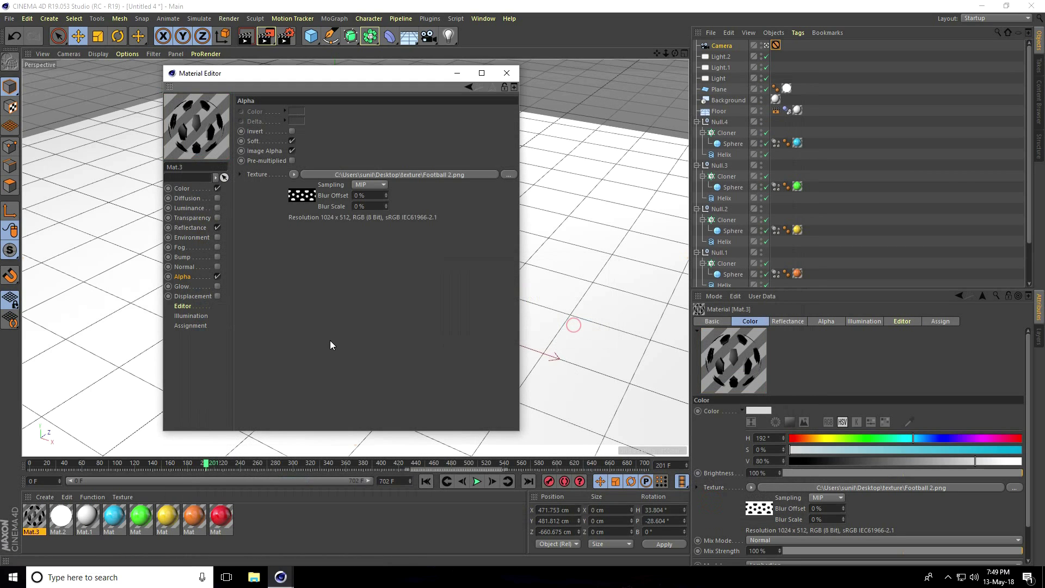
click(506, 74)
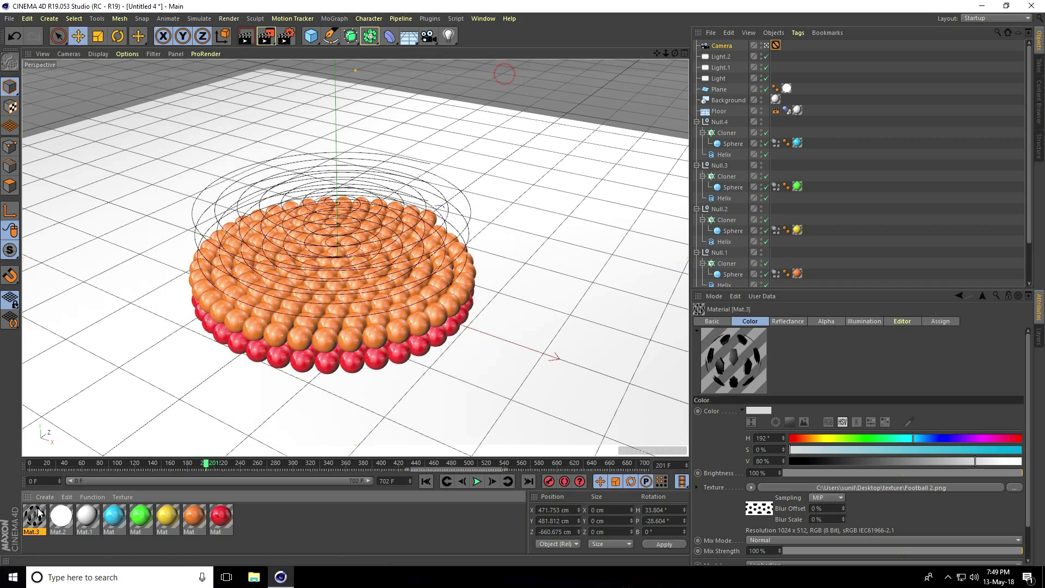
Apply the football material over the existing colors of all five layers' spheres and play the animation through the collapse.
drag(733, 276, 735, 274)
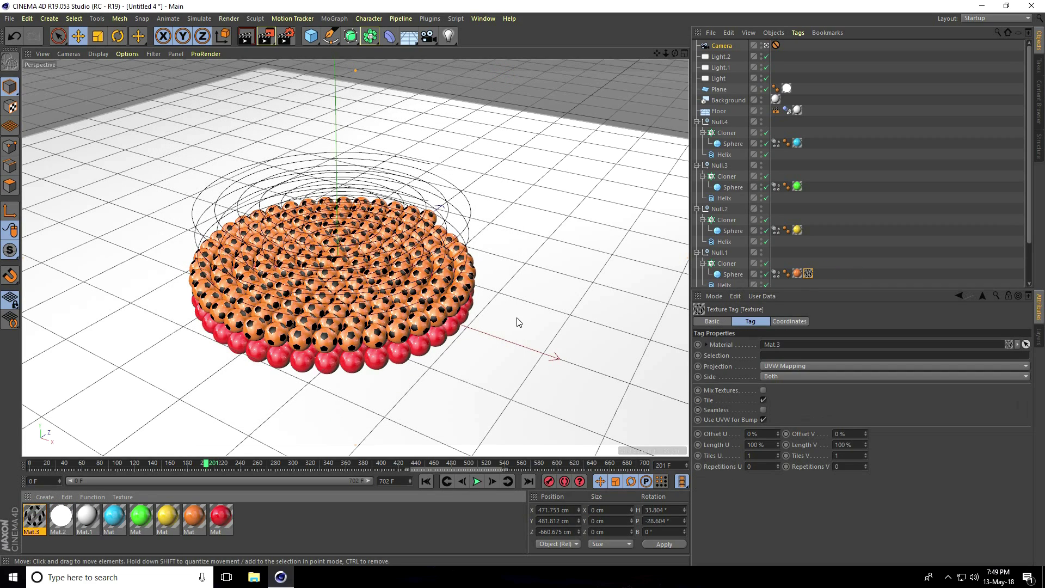
drag(40, 515, 722, 244)
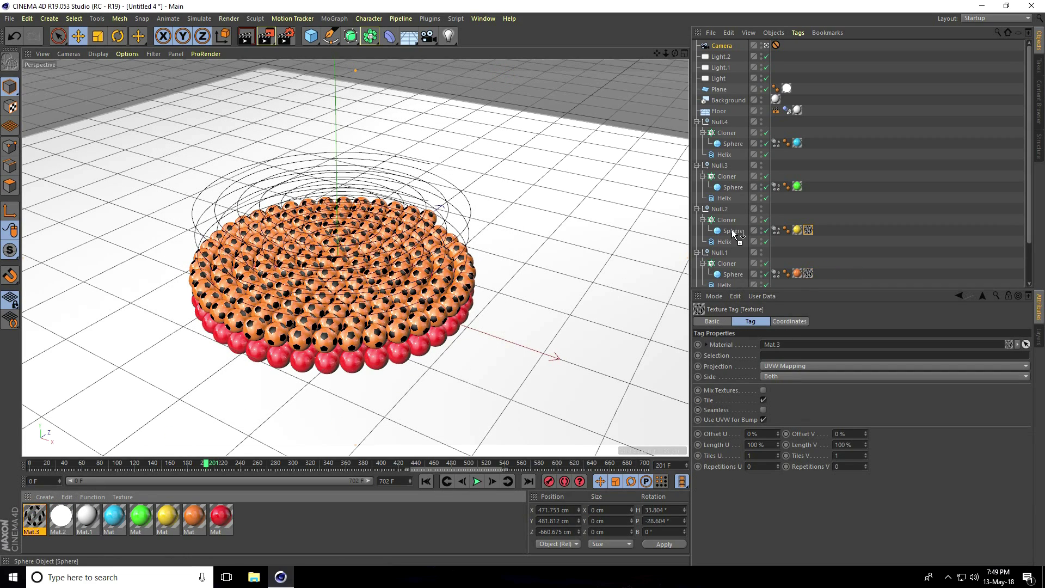
drag(39, 517, 730, 186)
drag(40, 521, 736, 144)
scroll(747, 194, down, 4)
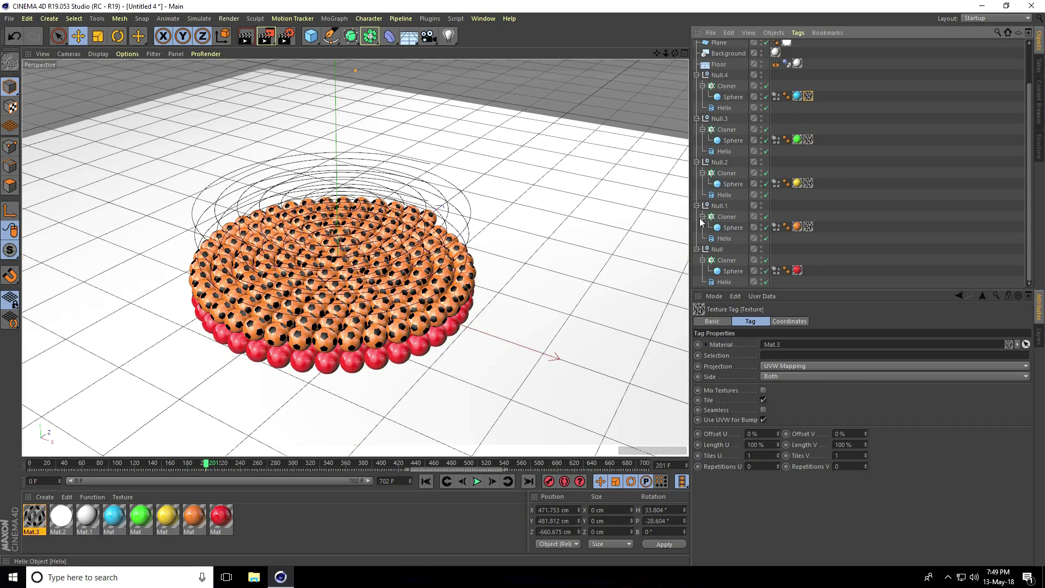
drag(33, 517, 563, 358)
drag(735, 280, 733, 268)
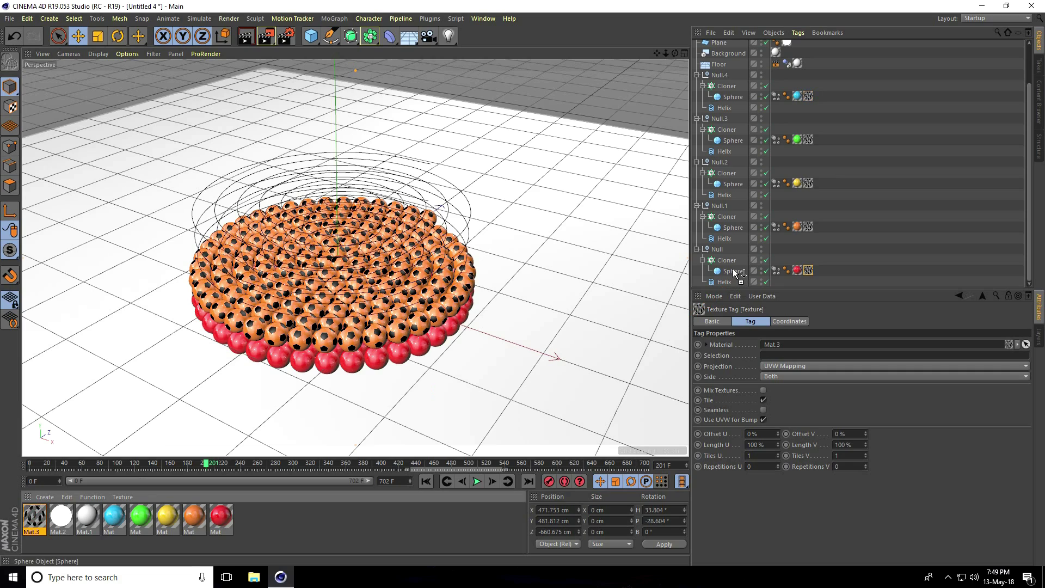
click(476, 481)
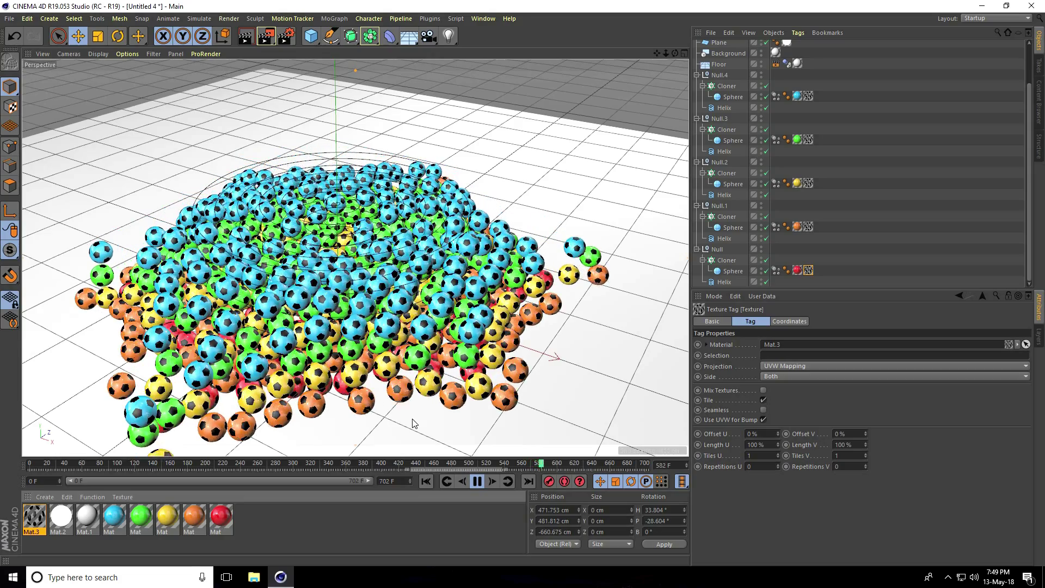
key(F8)
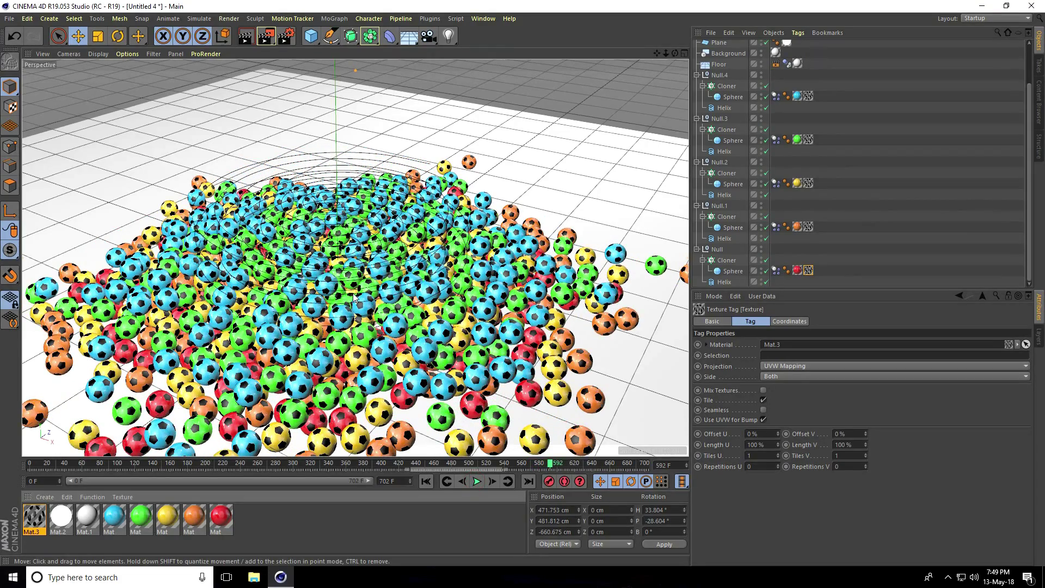
Set the render output's frame range to All Frames.
click(287, 36)
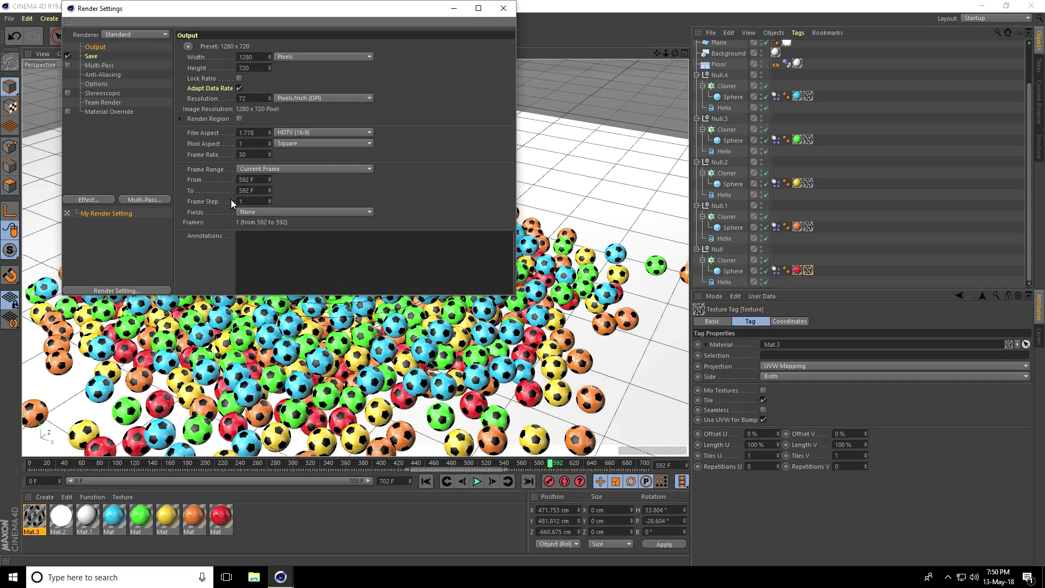
click(250, 170)
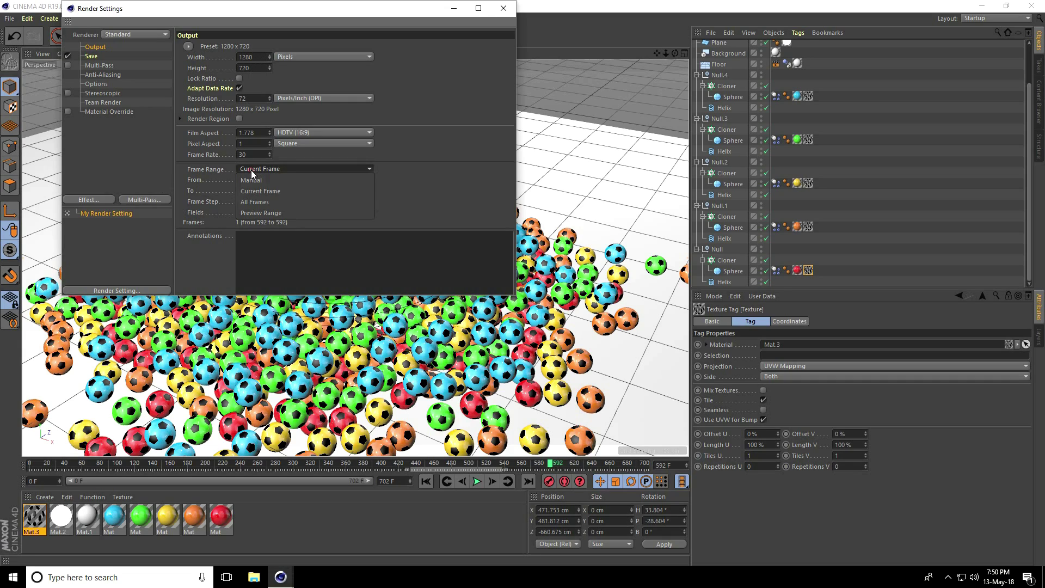
click(255, 201)
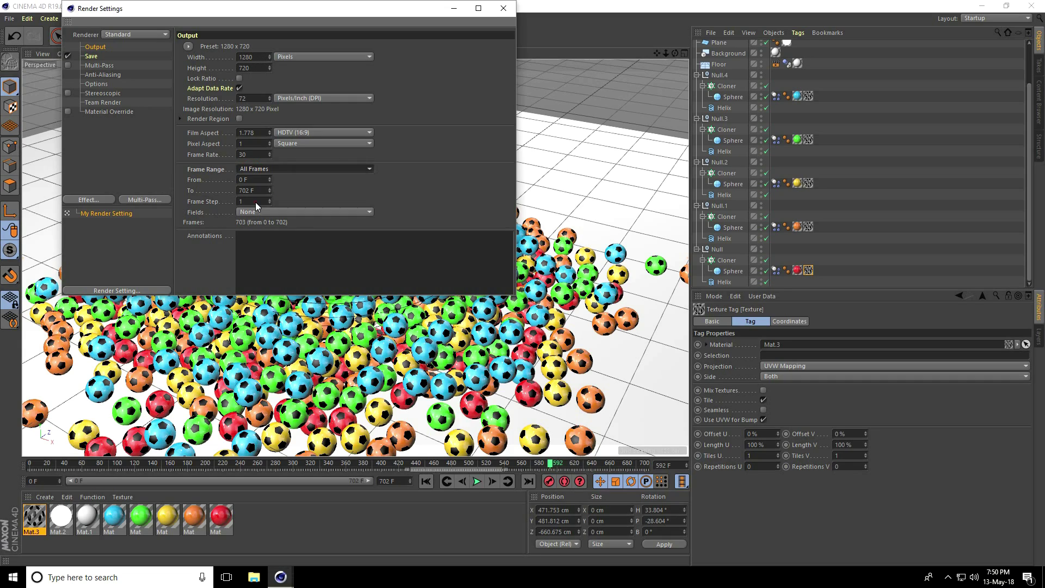
Check the anti-aliasing settings and add the Ambient Occlusion and Global Illumination render effects.
click(99, 75)
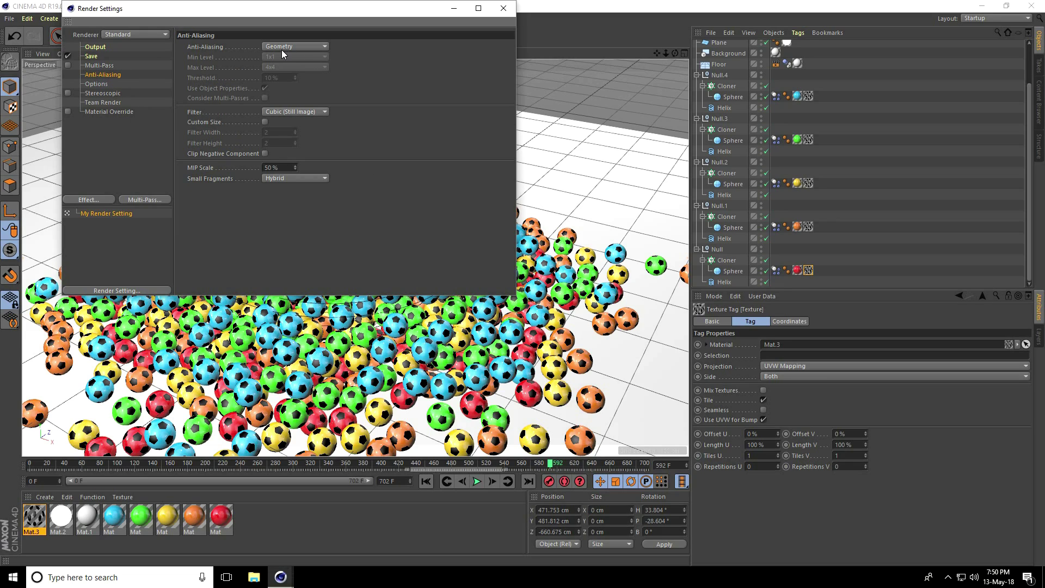
click(97, 199)
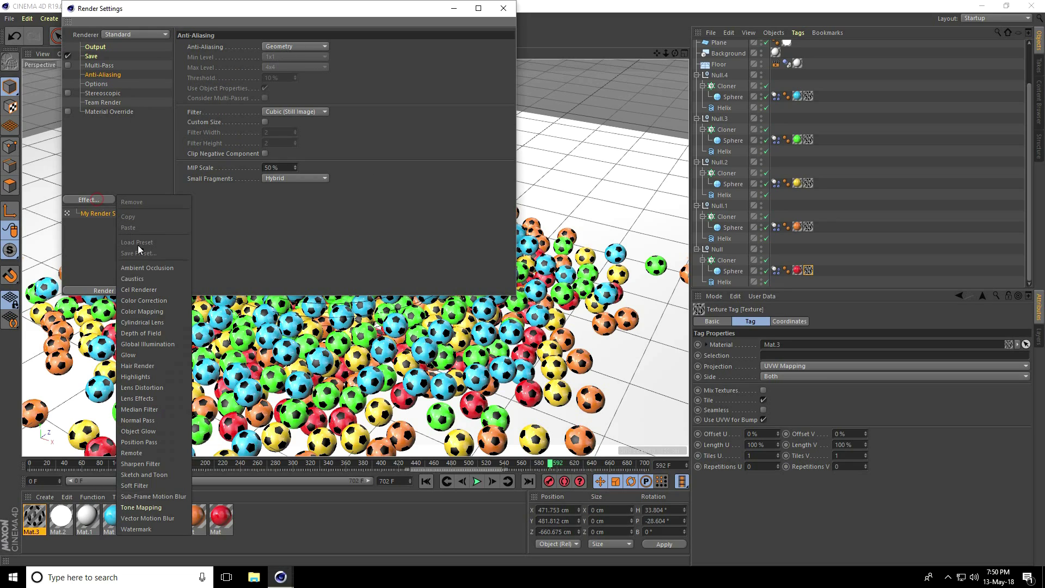
click(149, 270)
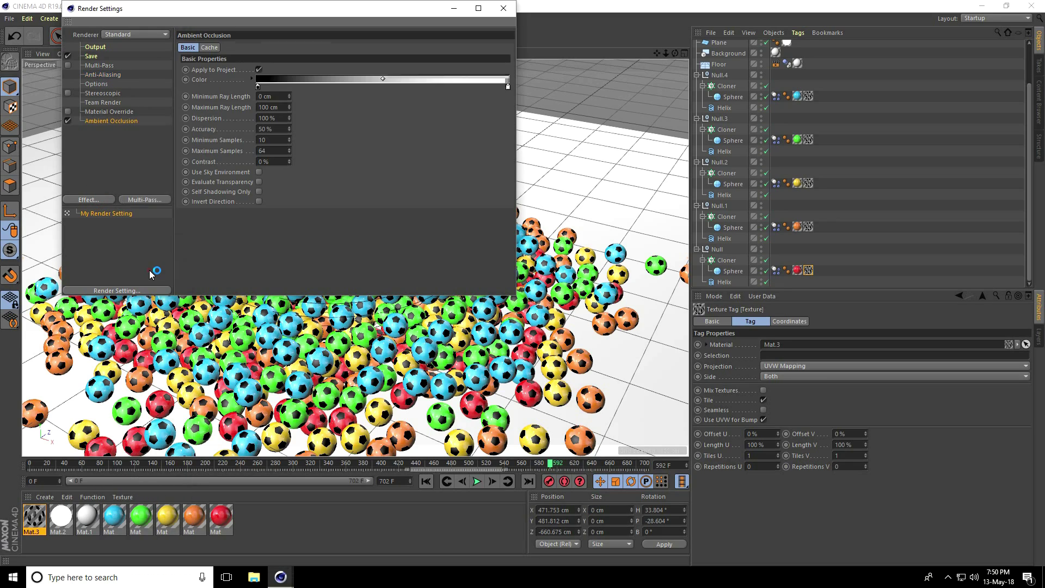
click(103, 198)
click(154, 332)
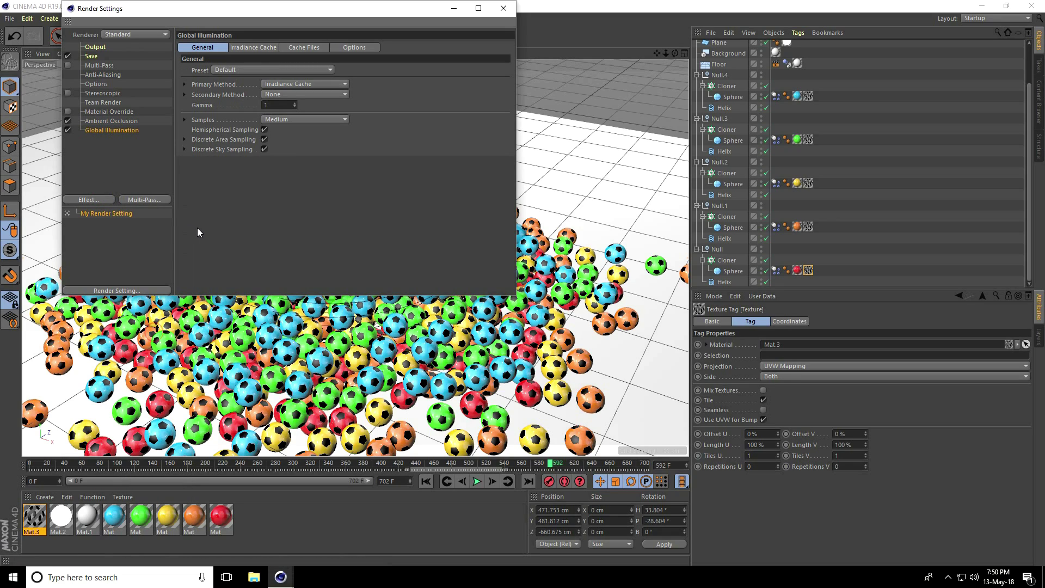
Set the render to save as JPG under the name "ren" in the Desktop's texture folder, and start rendering to the Picture Viewer.
click(96, 56)
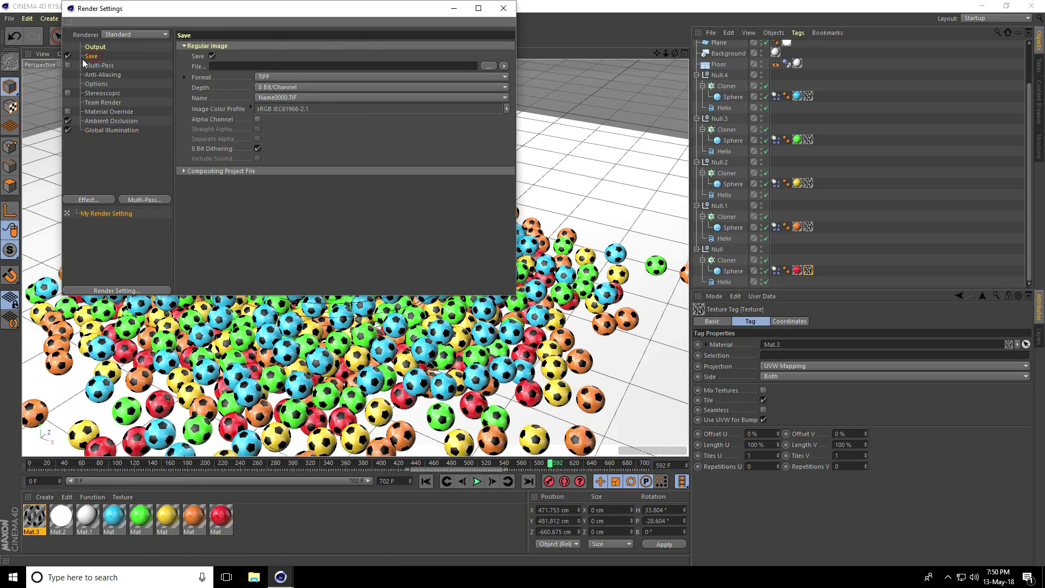
click(292, 76)
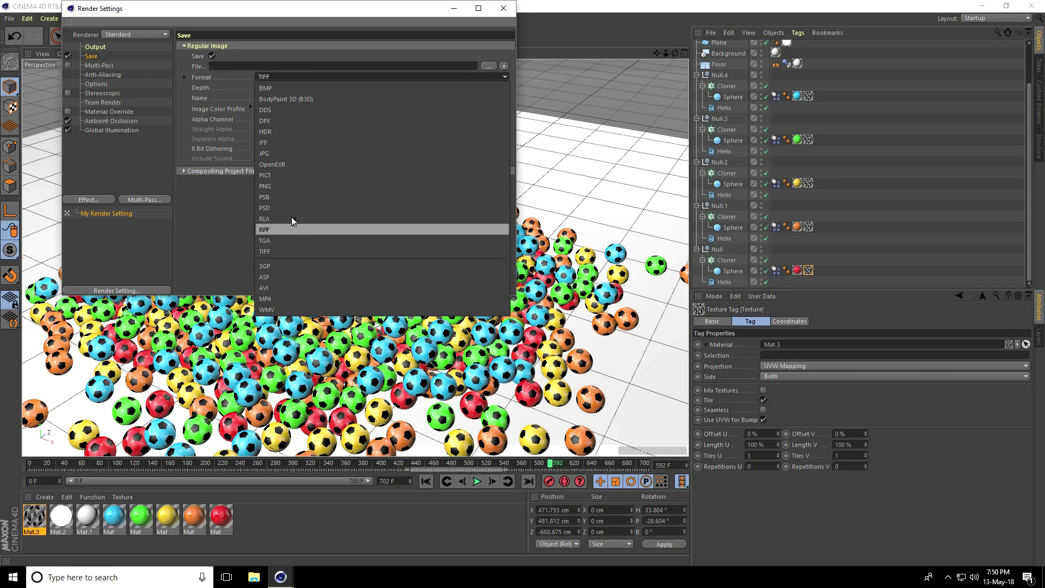
click(286, 151)
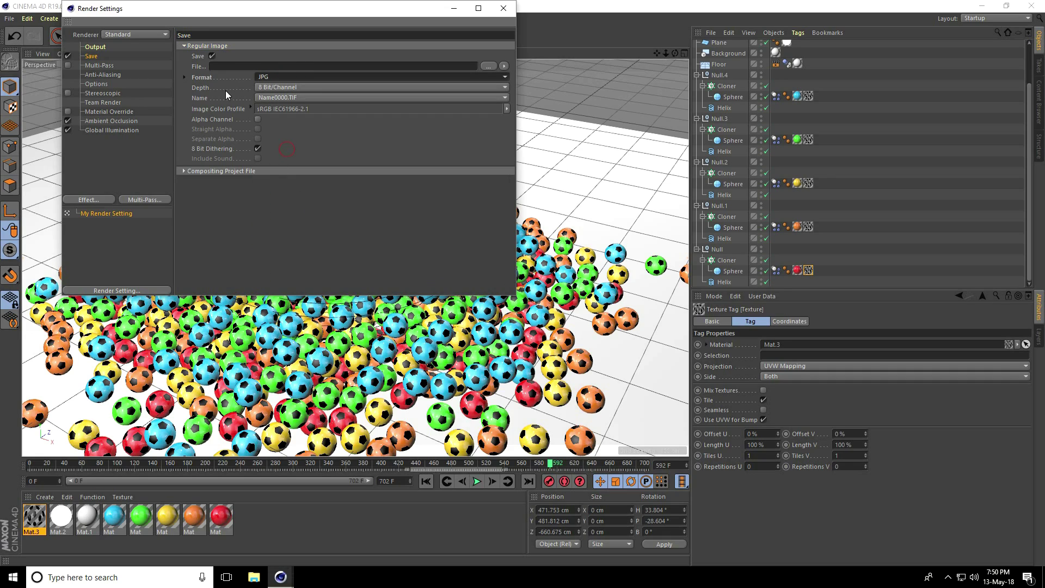
click(488, 66)
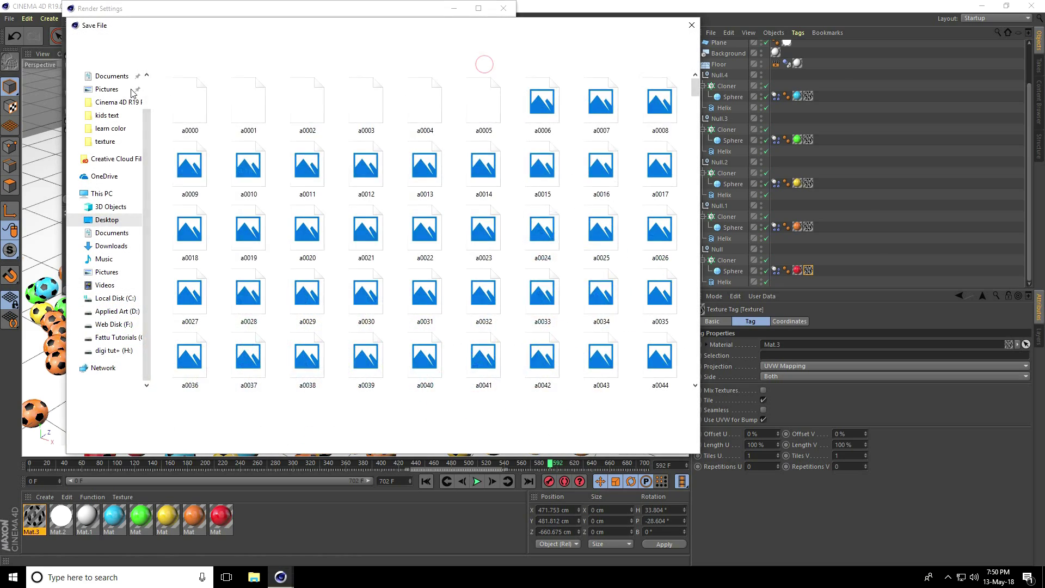
click(108, 98)
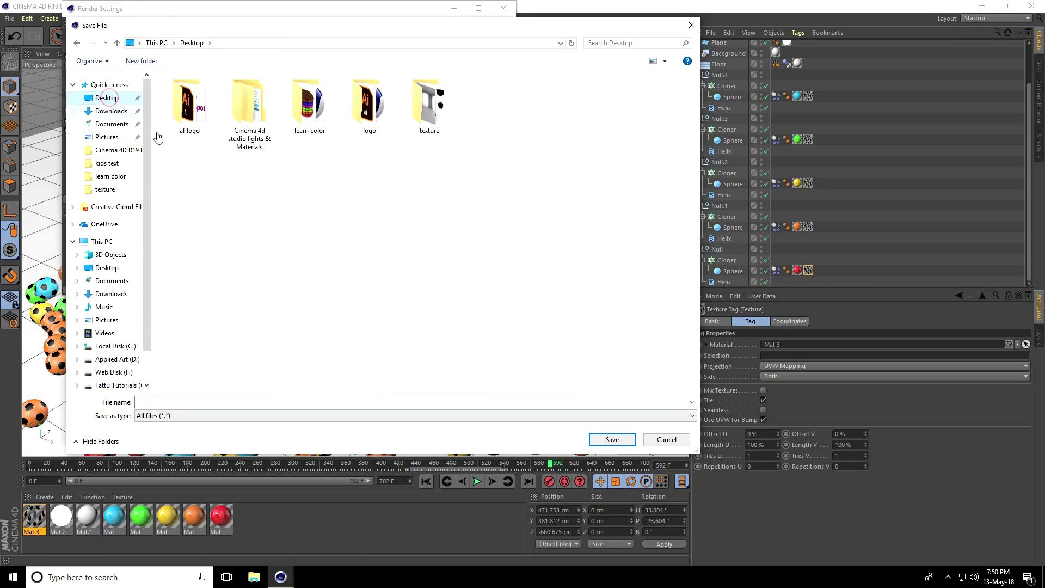
double_click(429, 108)
click(420, 403)
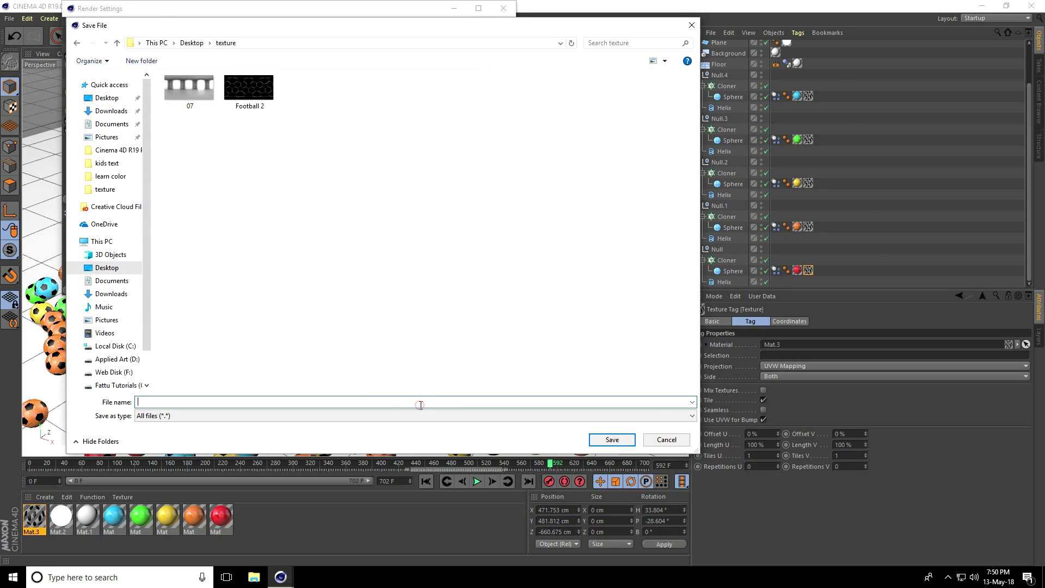
text(en)
click(611, 439)
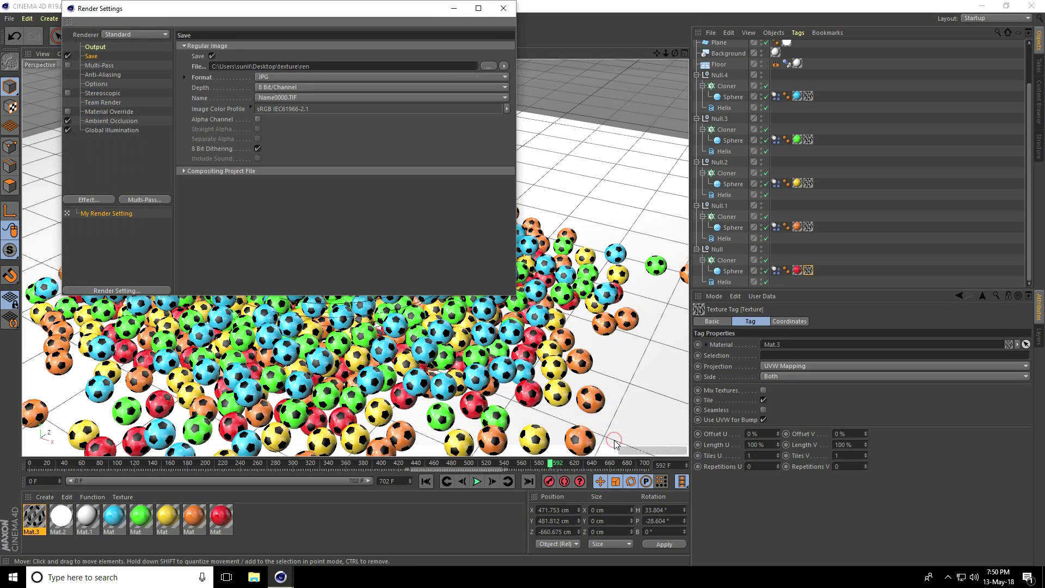
click(505, 10)
click(266, 36)
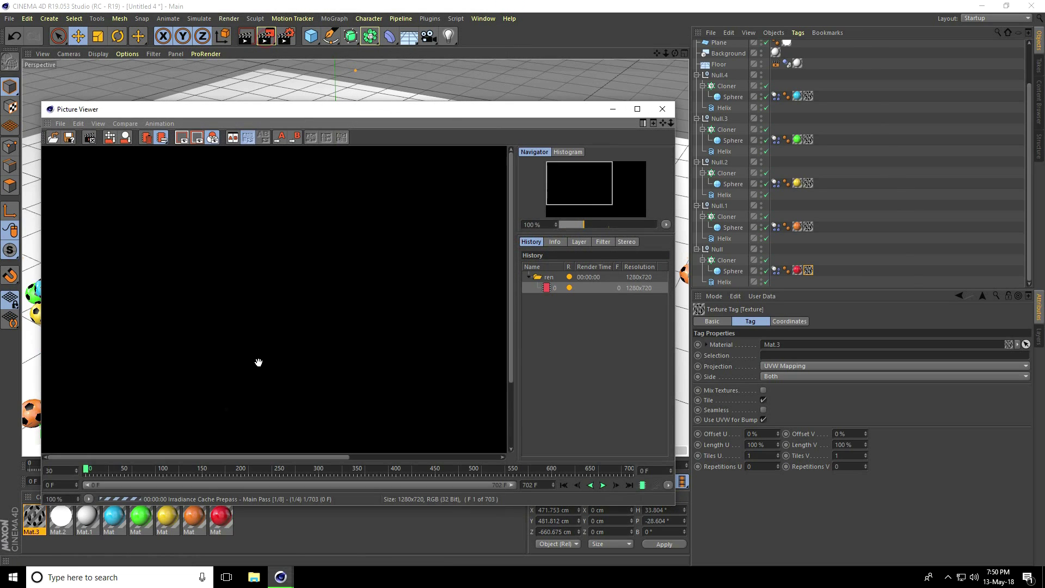